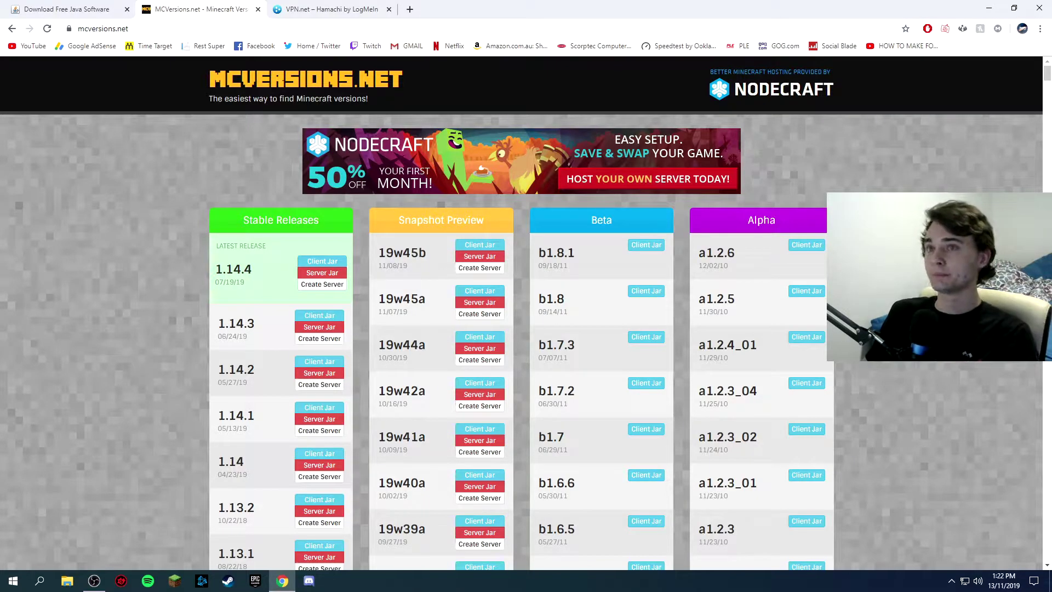
# Step: On java.com, list the Java downloads for all operating systems, including Windows Offline (64-bit)
pyautogui.click(77, 6)
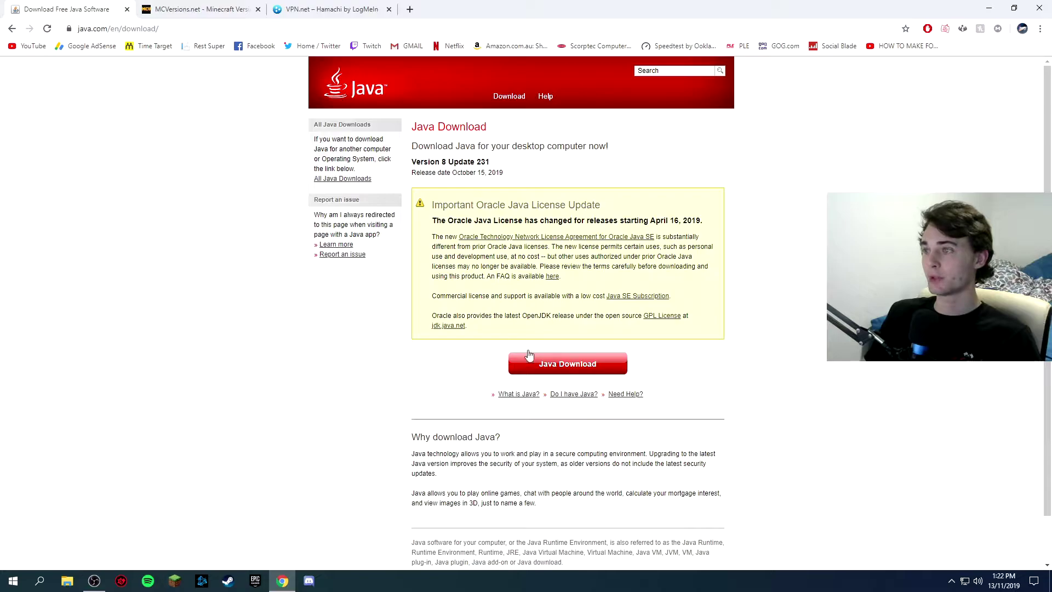
pyautogui.click(574, 371)
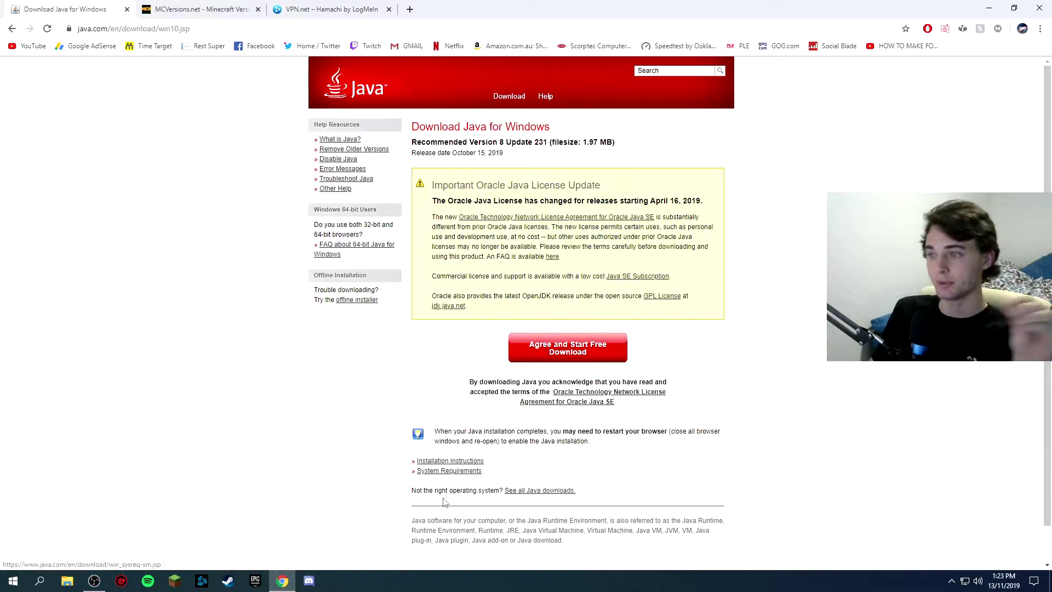
pyautogui.moveTo(411, 492); pyautogui.dragTo(485, 492)
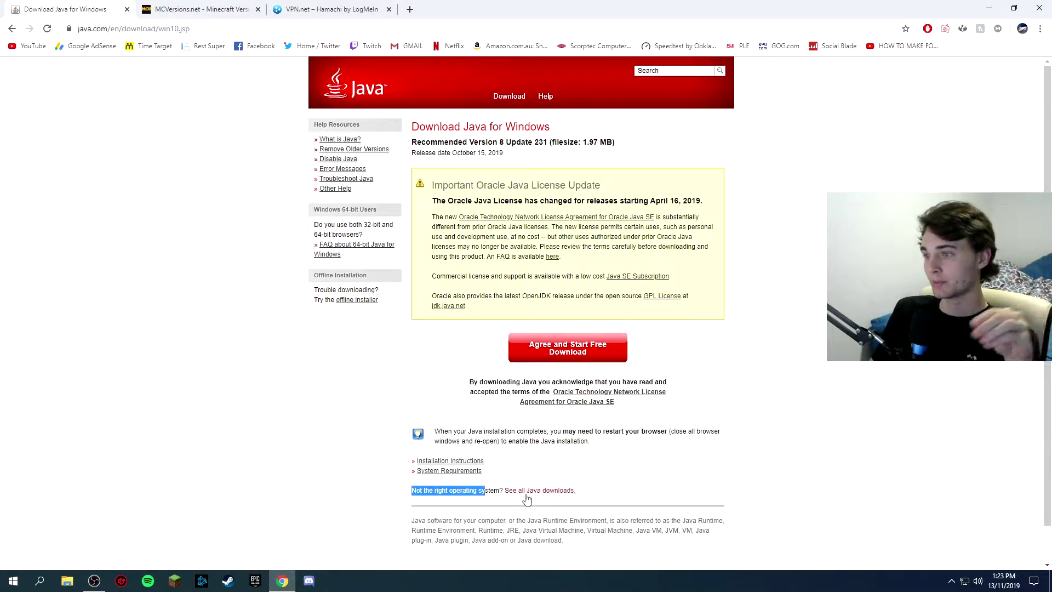
pyautogui.click(526, 496)
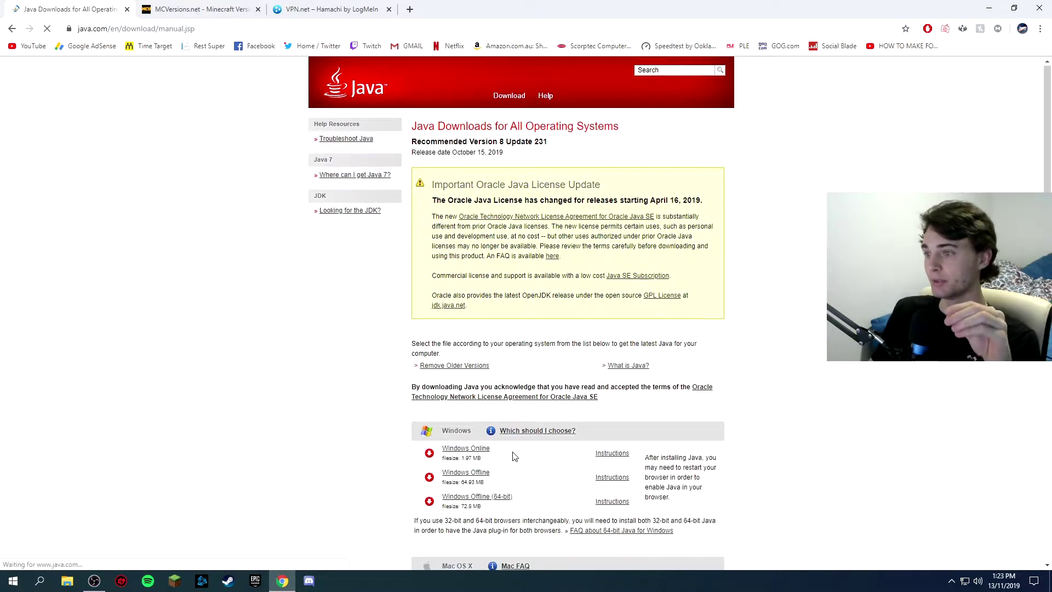
pyautogui.scroll(-2, 515, 456)
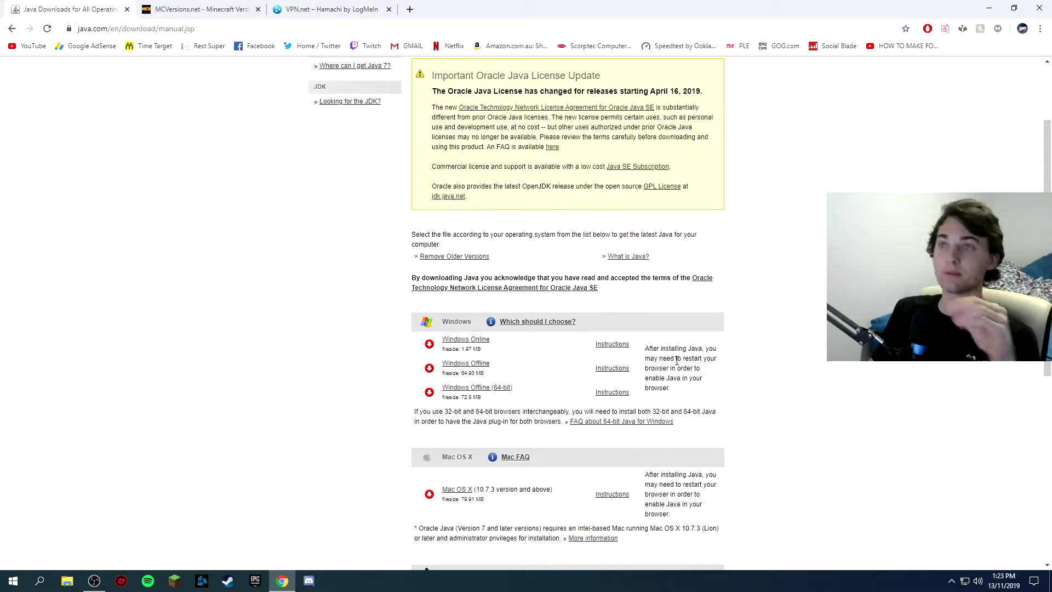
# Step: Close the Java downloads tab, look at the Hamachi site, then close that tab too
pyautogui.click(127, 9)
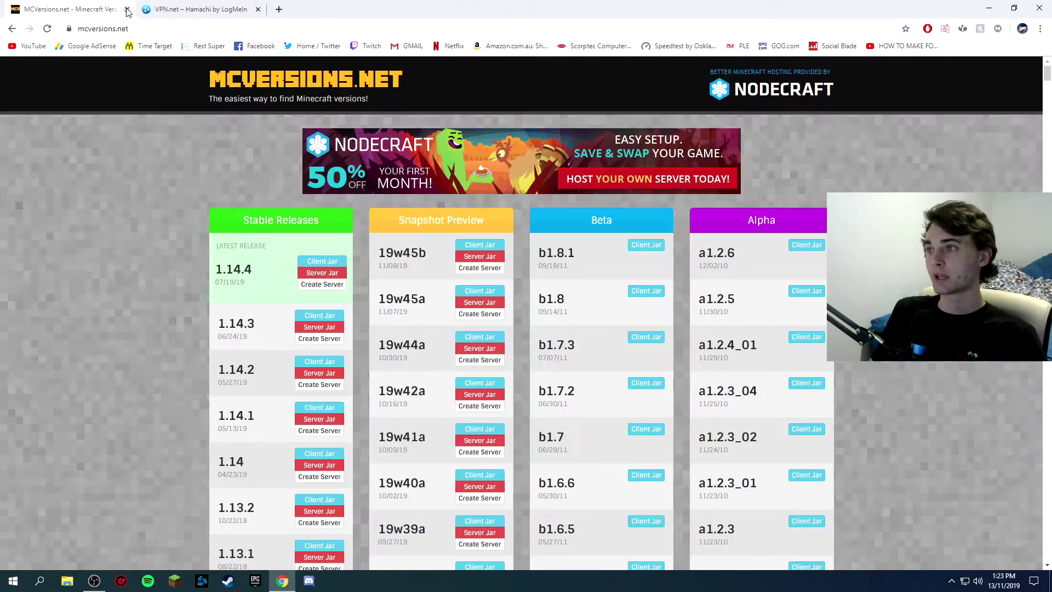
pyautogui.click(184, 10)
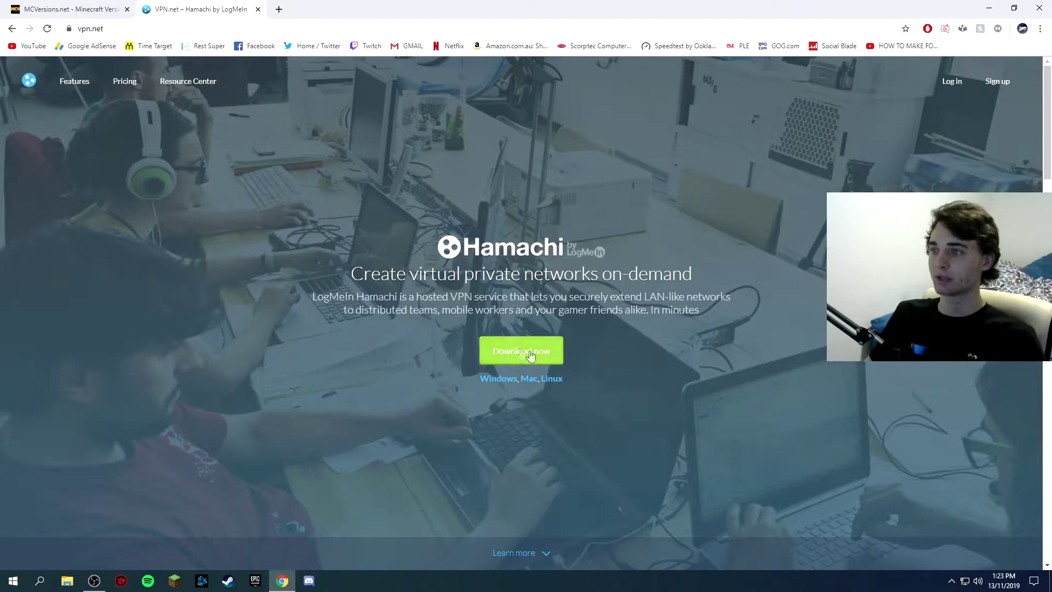
pyautogui.click(258, 9)
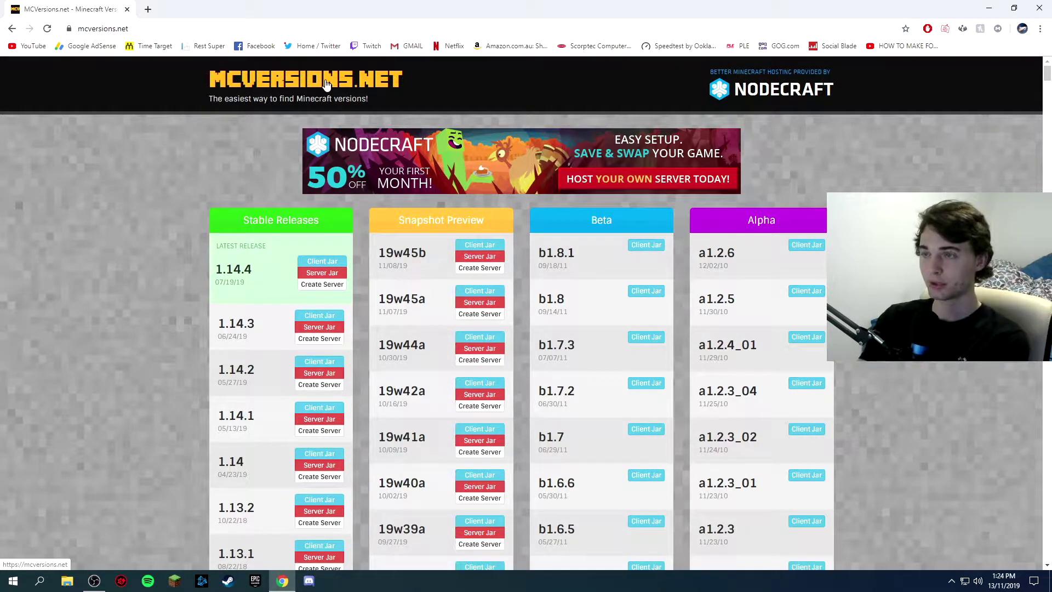
# Step: Scroll the MCVersions.net lists and highlight release 1.14.4 and snapshot 19w45b
pyautogui.scroll(-5, 391, 329)
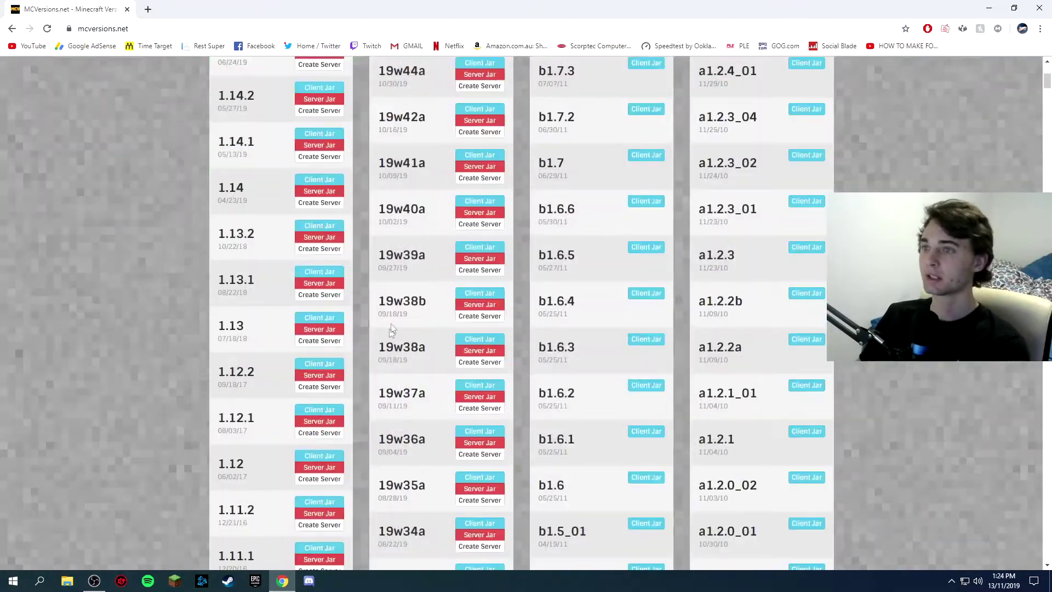
pyautogui.scroll(-20, 391, 329)
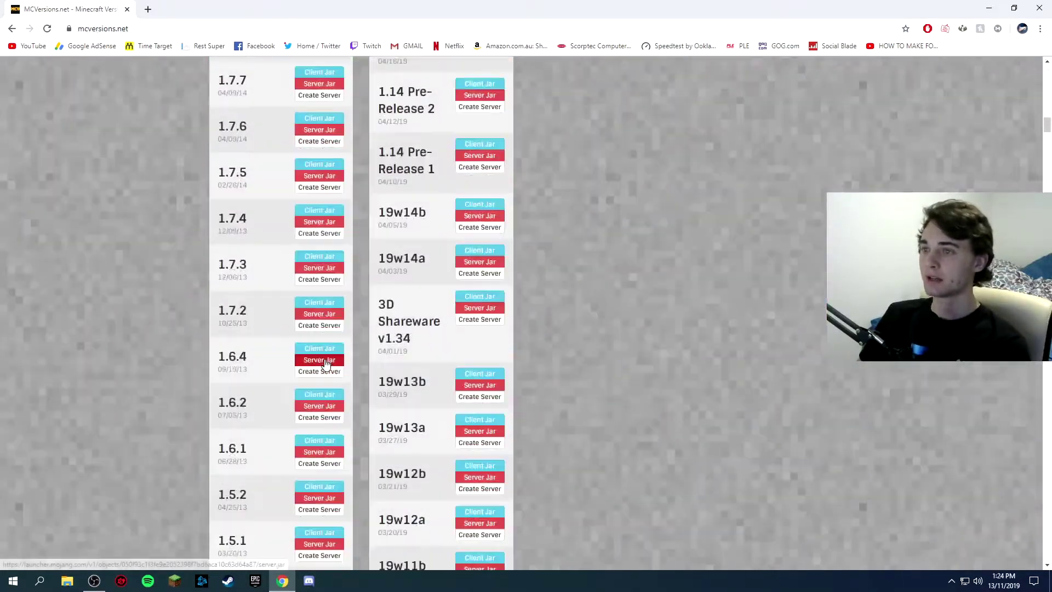
pyautogui.scroll(-17, 324, 362)
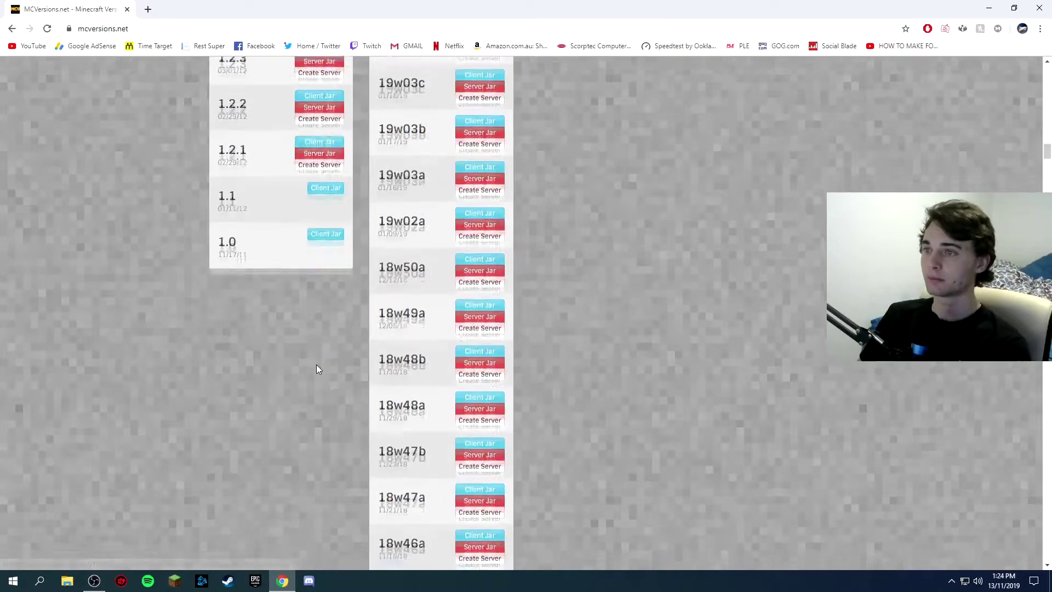
pyautogui.scroll(-8, 316, 364)
pyautogui.scroll(20, 317, 364)
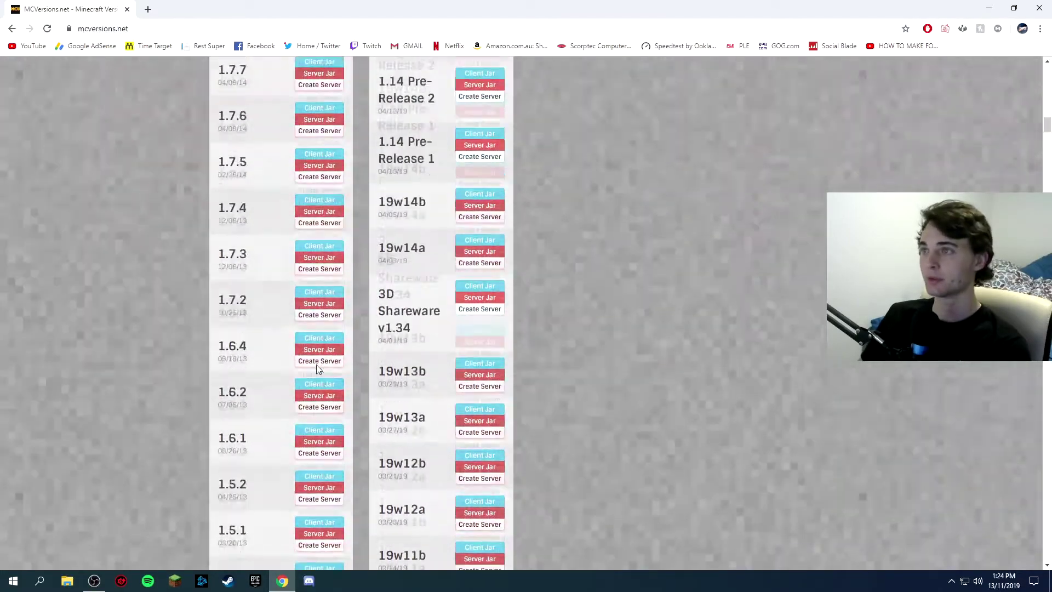
pyautogui.scroll(20, 317, 366)
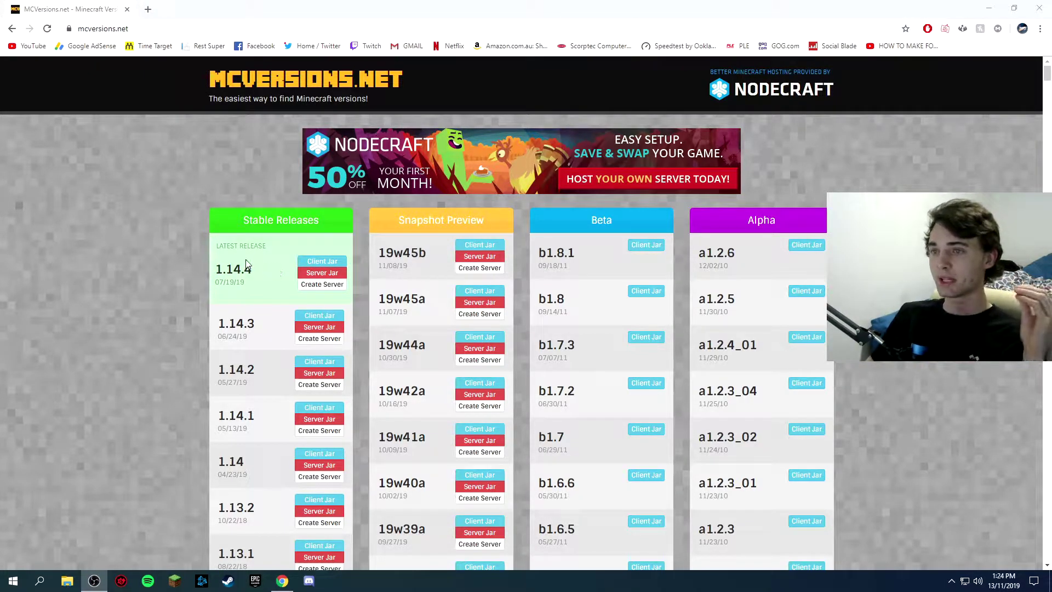
pyautogui.click(246, 284)
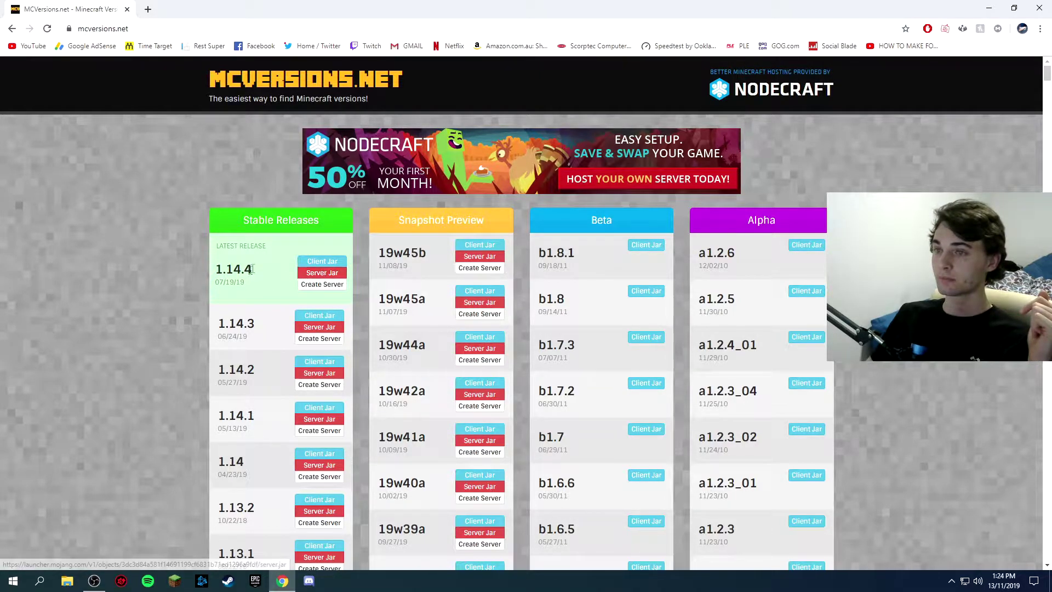
pyautogui.moveTo(223, 269); pyautogui.dragTo(249, 269)
pyautogui.click(247, 270)
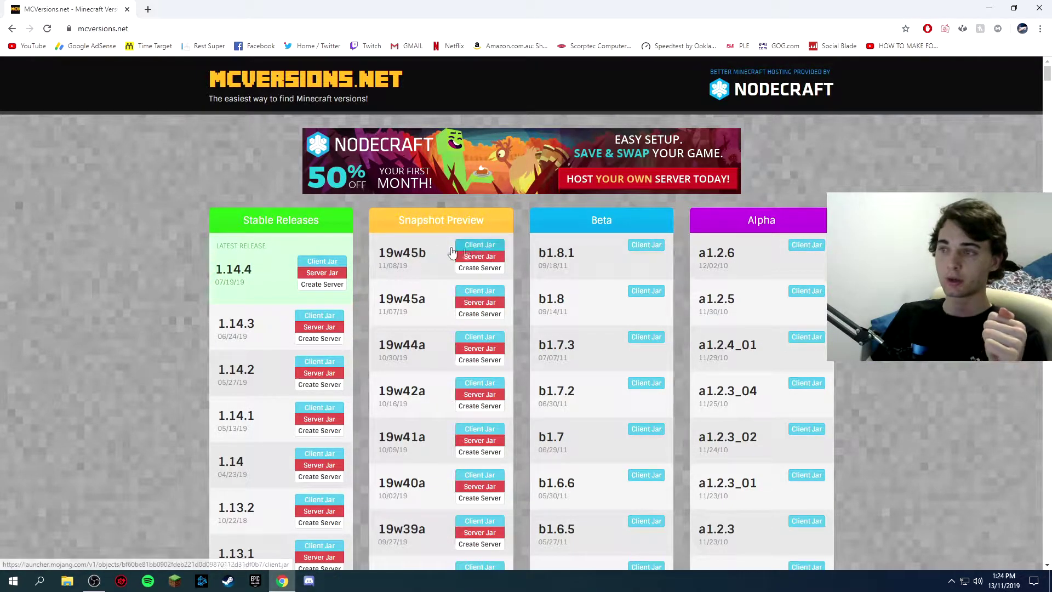
pyautogui.moveTo(426, 253); pyautogui.dragTo(379, 252)
pyautogui.click(421, 252)
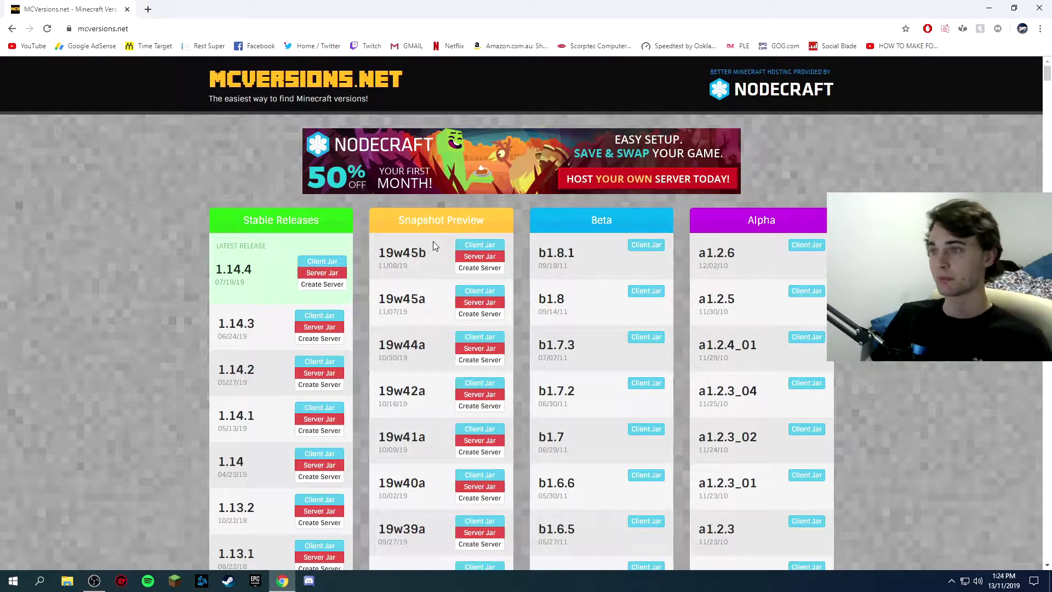
pyautogui.doubleClick(410, 252)
pyautogui.doubleClick(411, 253)
pyautogui.click(410, 253)
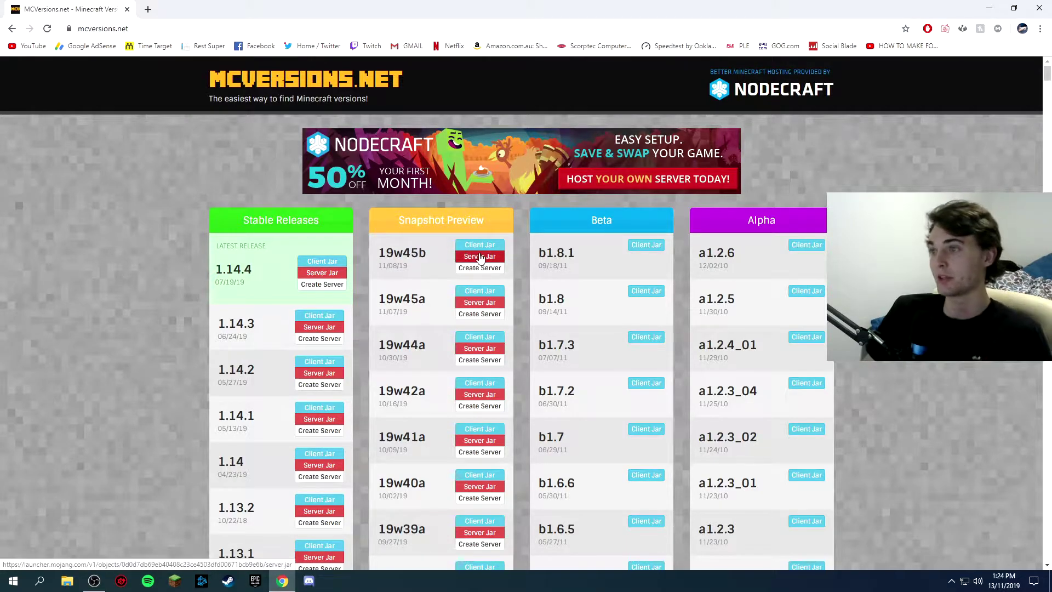
# Step: Download the Server Jar for release 1.14.4
pyautogui.scroll(-3, 482, 269)
pyautogui.scroll(2, 307, 230)
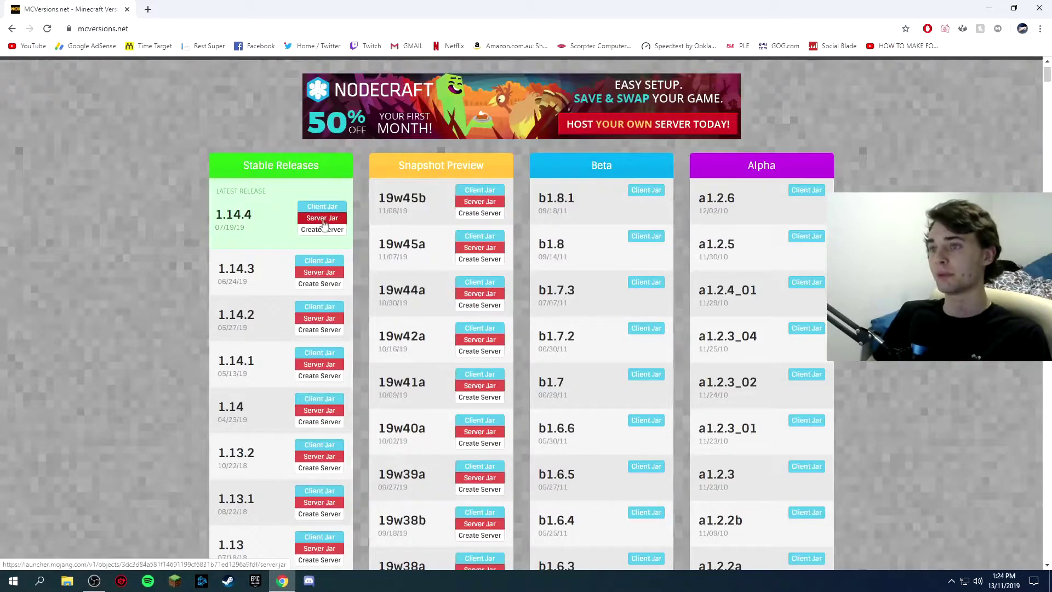
pyautogui.click(330, 222)
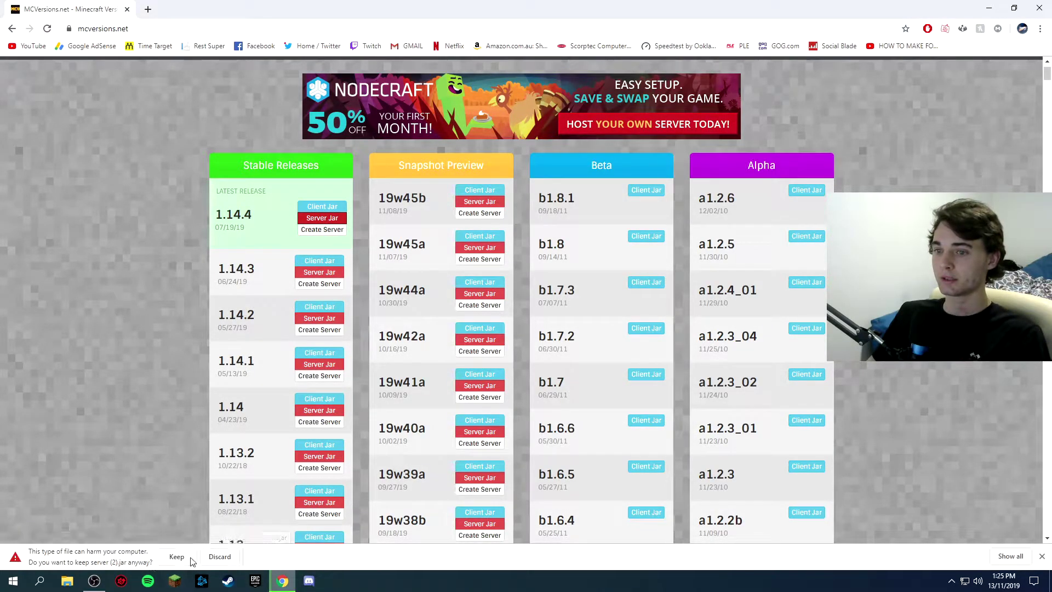
# Step: Keep the server (2).jar download, then create and open a desktop folder named 'Server Turotial'
pyautogui.click(176, 556)
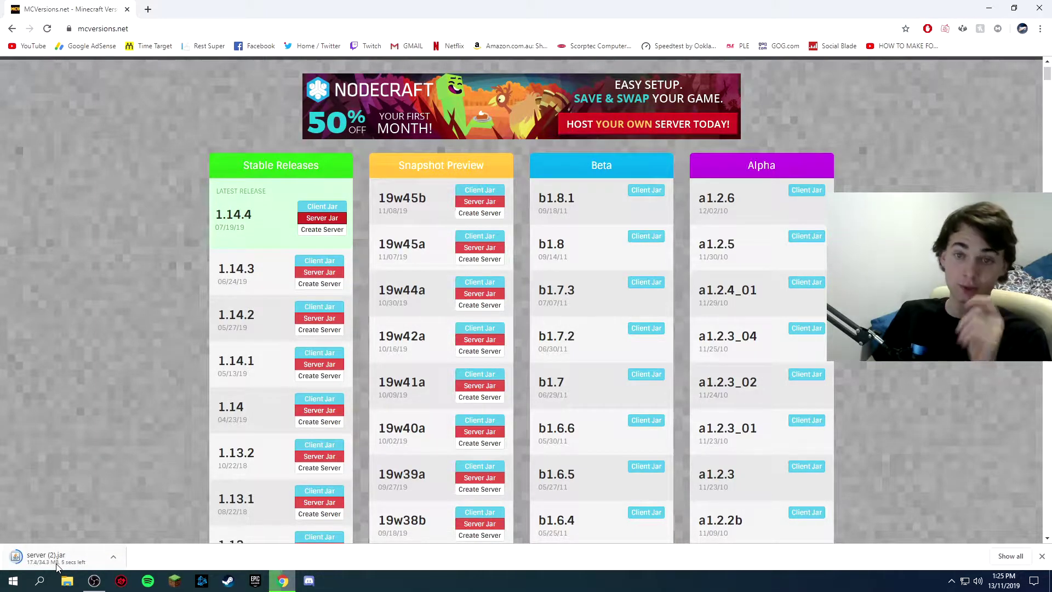
pyautogui.moveTo(321, 12); pyautogui.dragTo(1051, 16)
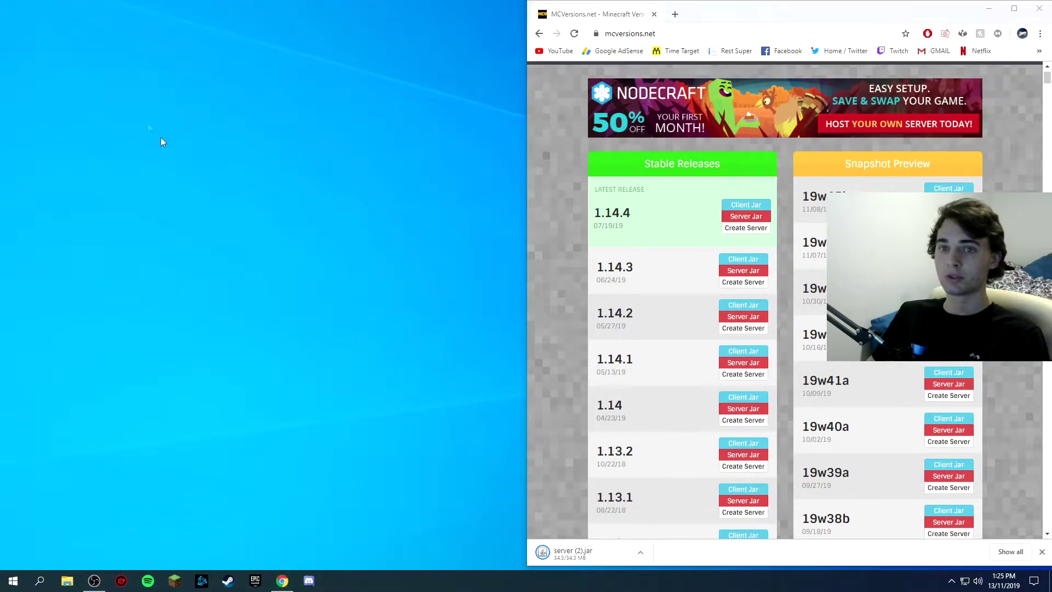
pyautogui.rightClick(146, 120)
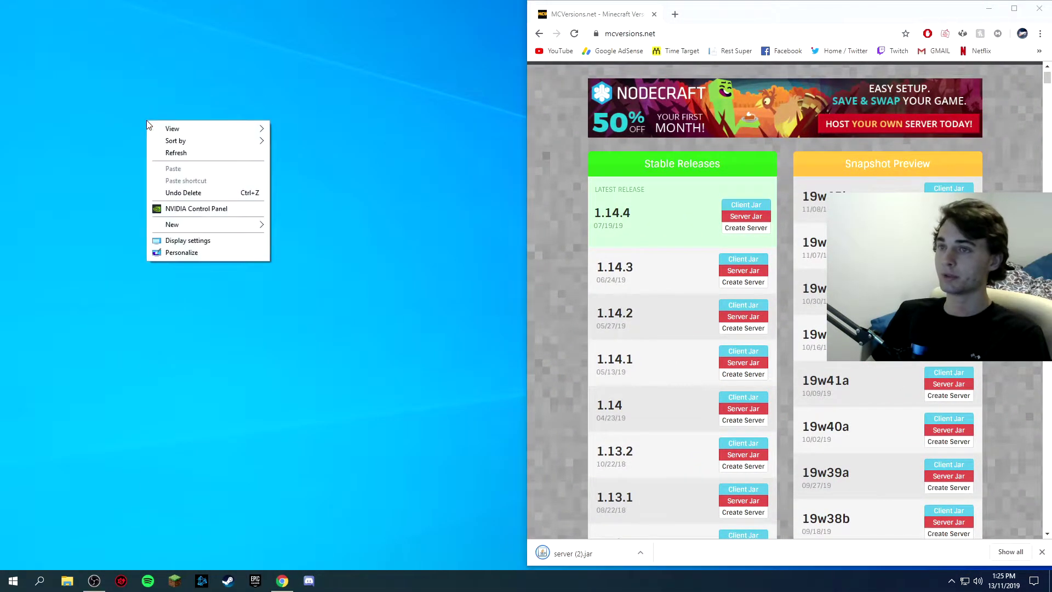
pyautogui.moveTo(180, 225)
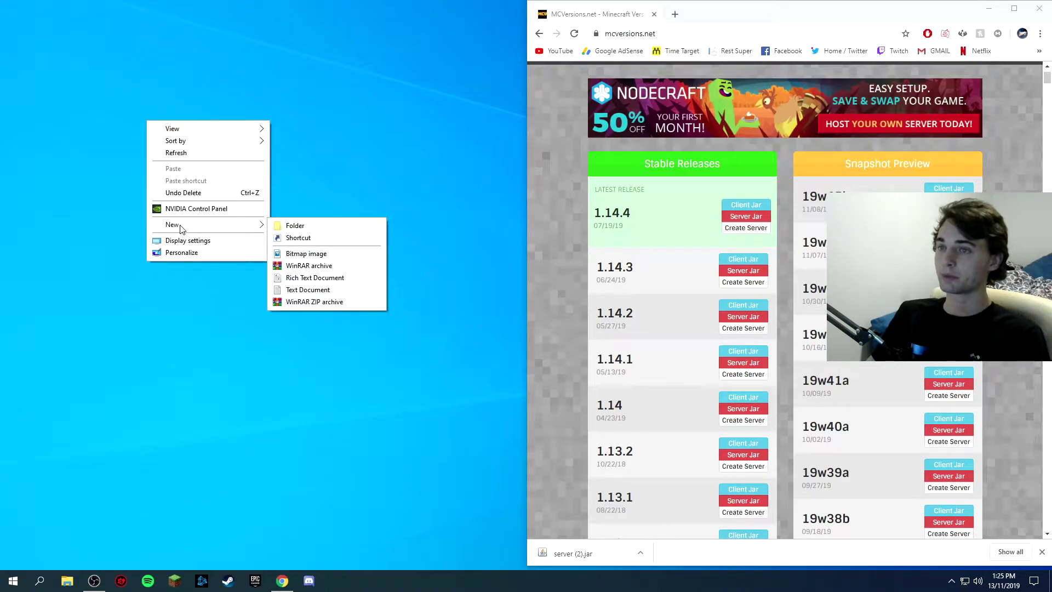
pyautogui.click(295, 226)
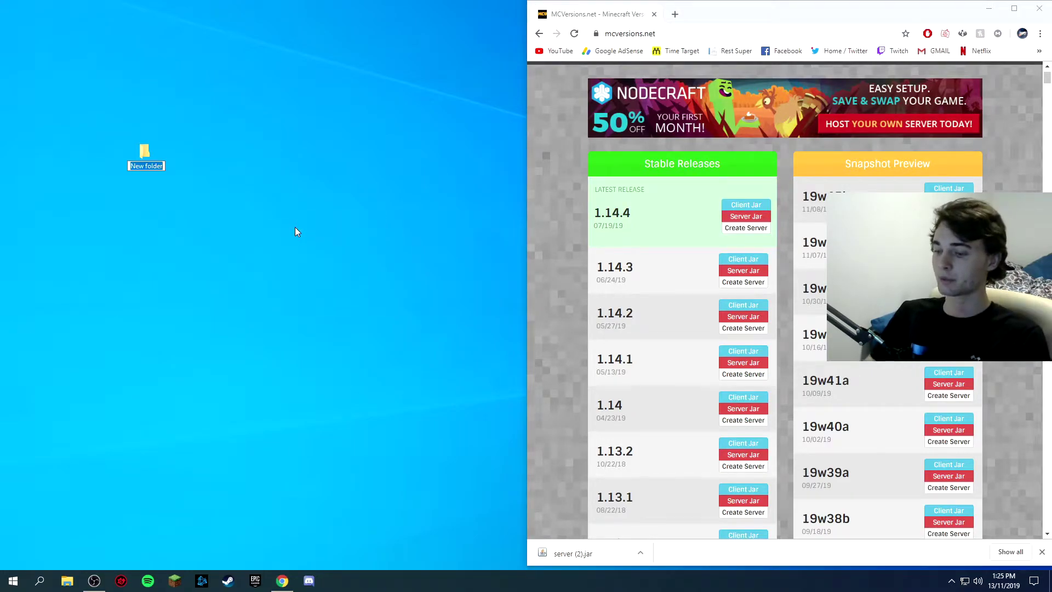
pyautogui.write('Serv')
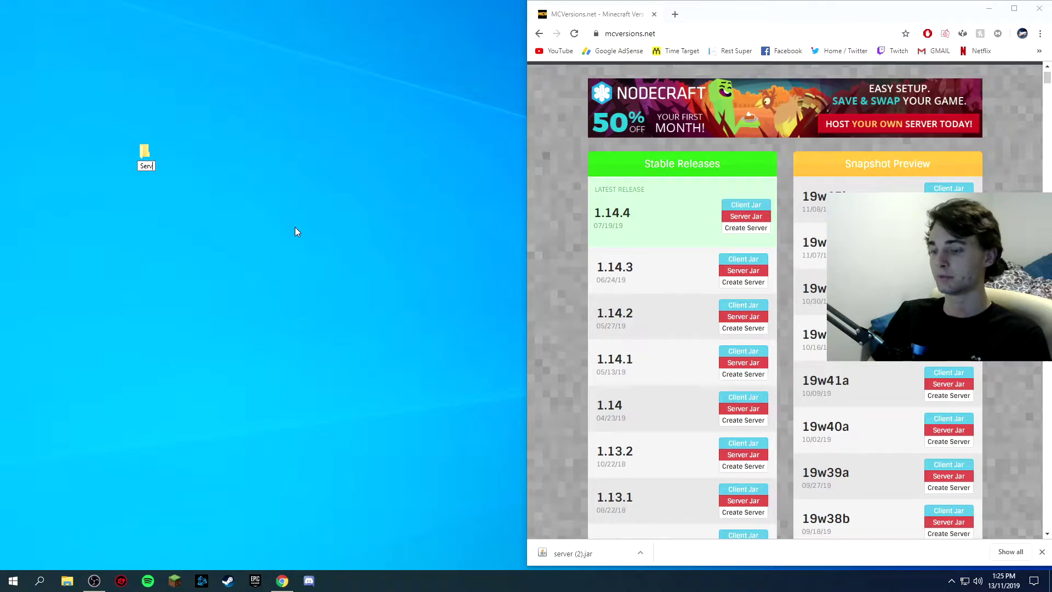
pyautogui.write('er')
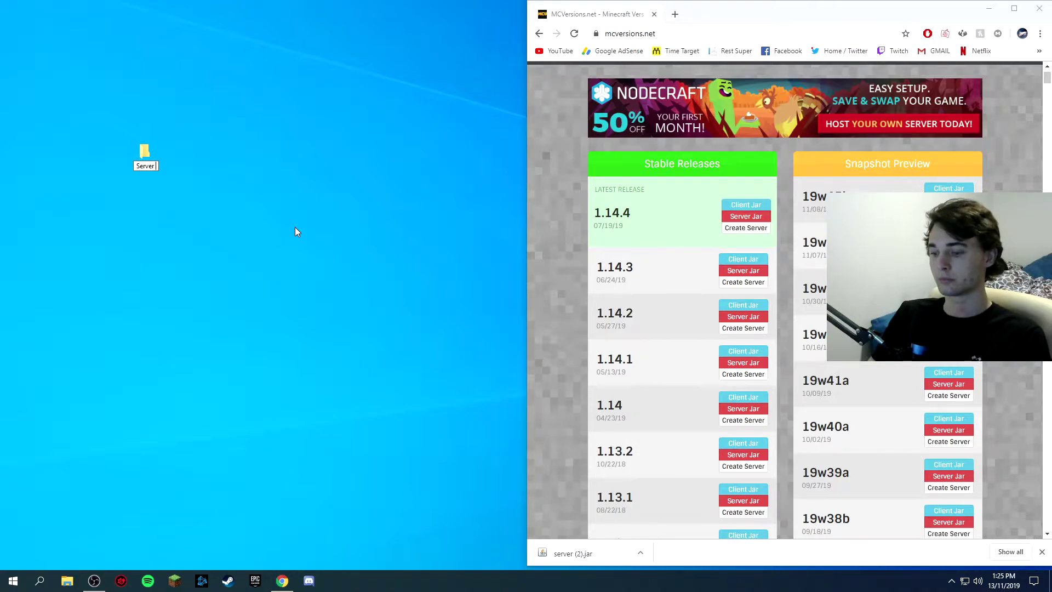
pyautogui.write(' Turotial')
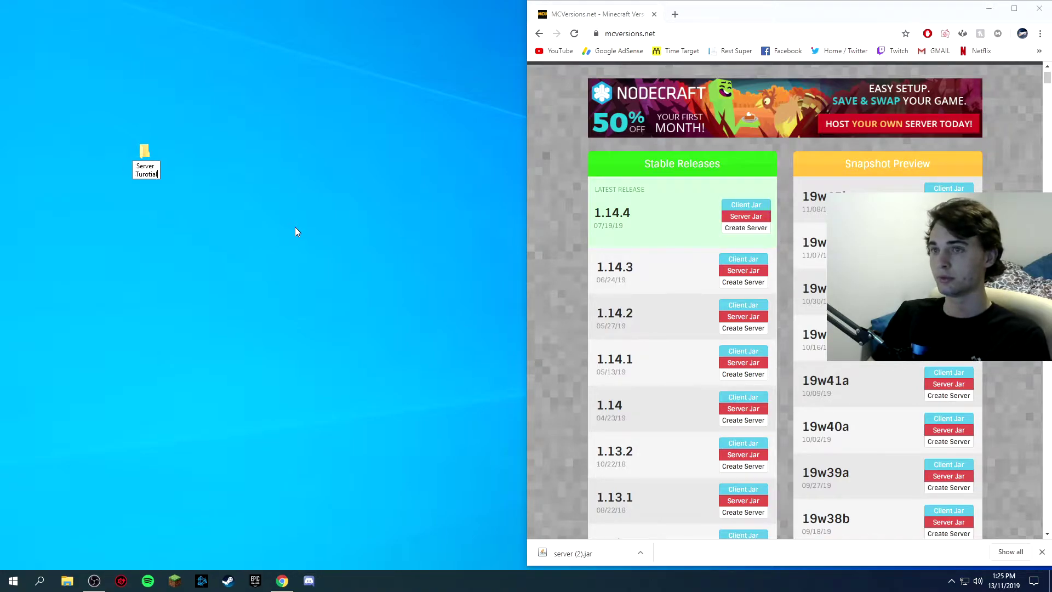
pyautogui.press('Return')
pyautogui.doubleClick(145, 159)
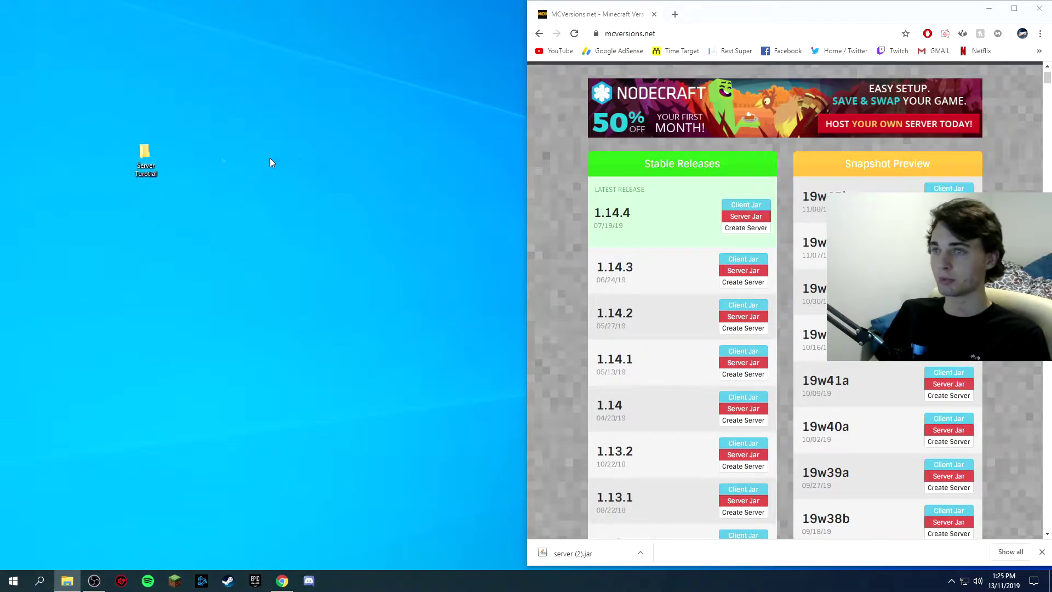
# Step: Move server (2).jar into Server Turotial and rename it to 'server'
pyautogui.moveTo(472, 137); pyautogui.dragTo(510, 60)
pyautogui.moveTo(585, 554); pyautogui.dragTo(207, 176)
pyautogui.moveTo(329, 56); pyautogui.dragTo(728, 113)
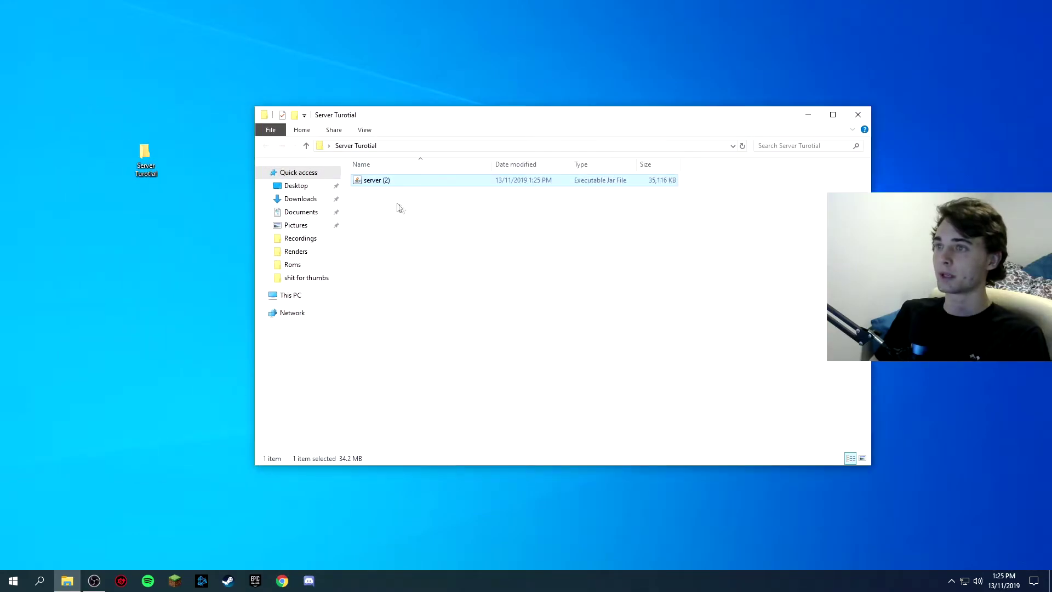
pyautogui.rightClick(376, 185)
pyautogui.click(423, 407)
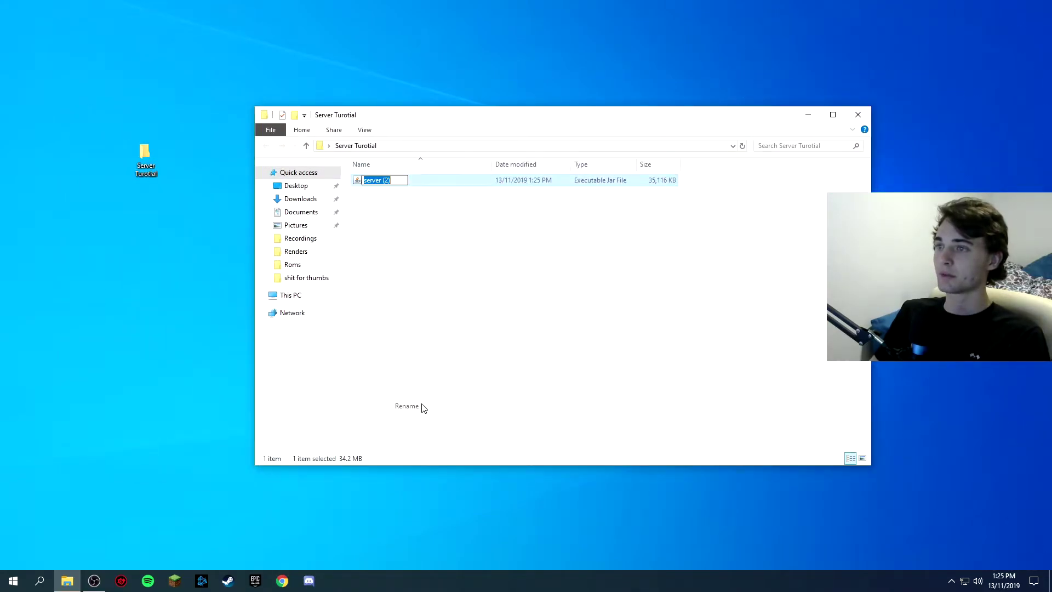
pyautogui.write('server')
pyautogui.click(450, 282)
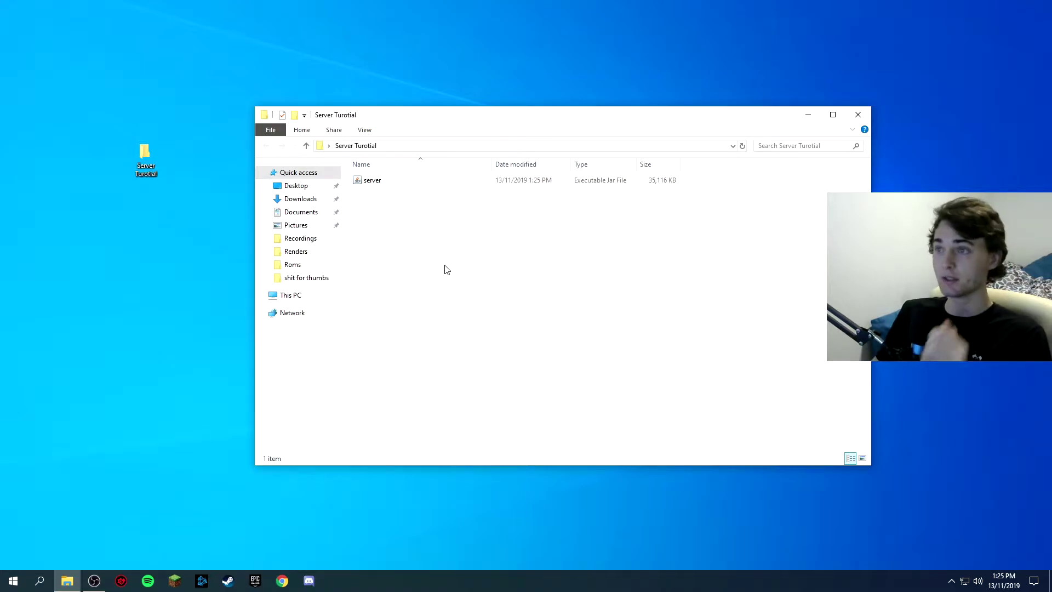
# Step: Run the server jar once and select the generated logs, eula and server.properties files
pyautogui.doubleClick(387, 185)
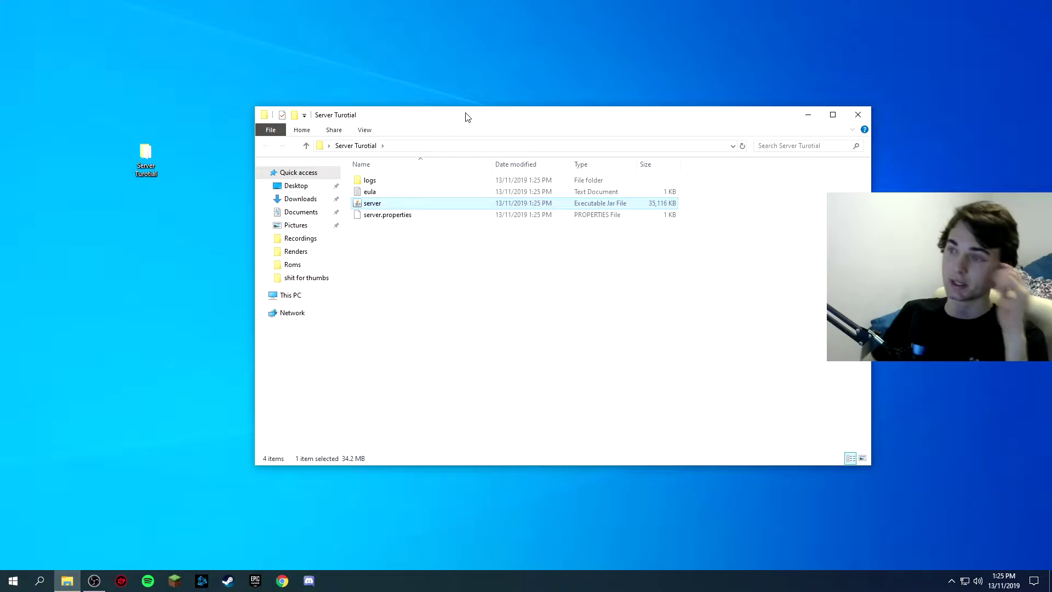
pyautogui.moveTo(427, 265); pyautogui.dragTo(383, 170)
pyautogui.moveTo(409, 271); pyautogui.dragTo(385, 173)
pyautogui.moveTo(393, 238); pyautogui.dragTo(383, 193)
# Step: Change the eula file from false to eula=true, save it and close Notepad
pyautogui.click(384, 193)
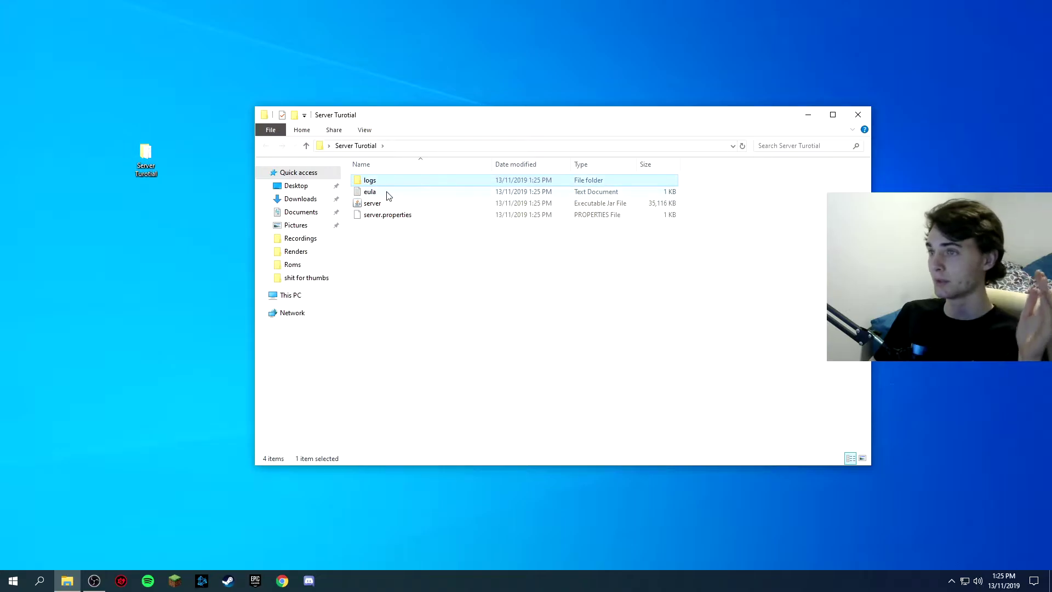
pyautogui.doubleClick(387, 196)
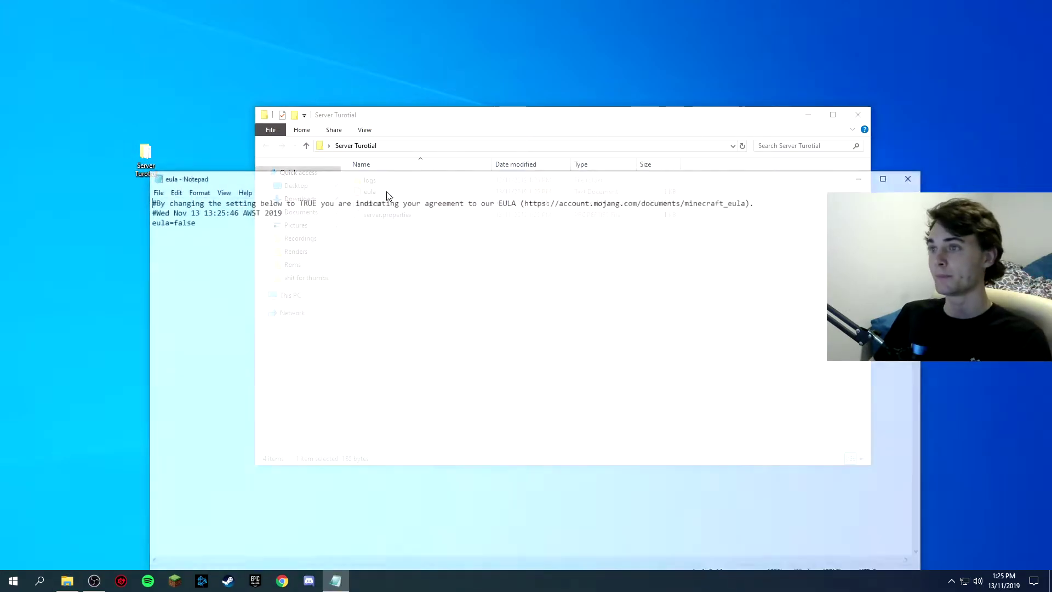
pyautogui.moveTo(201, 226); pyautogui.dragTo(170, 225)
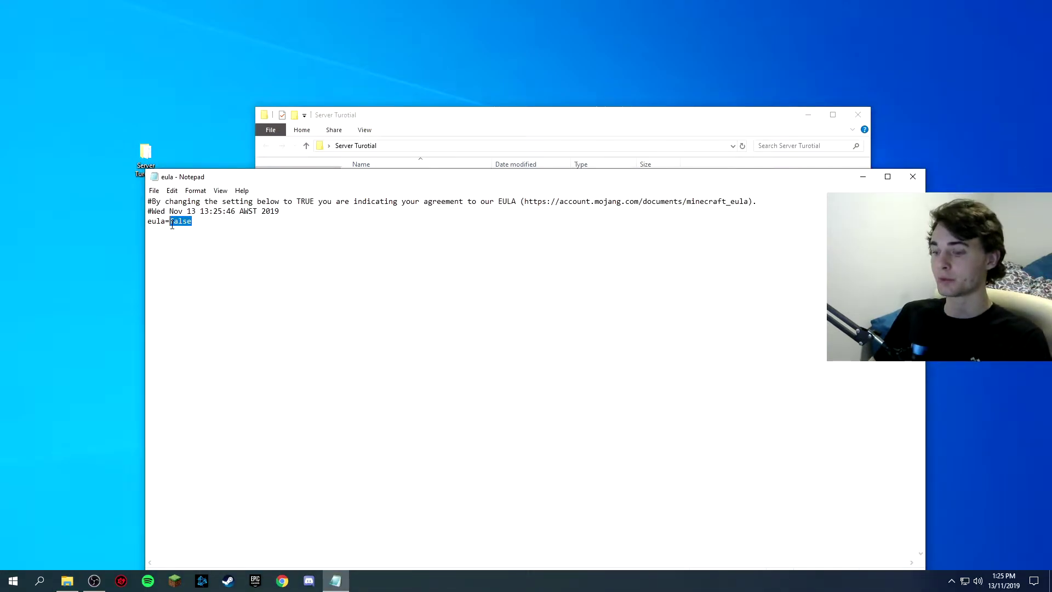
pyautogui.write('true')
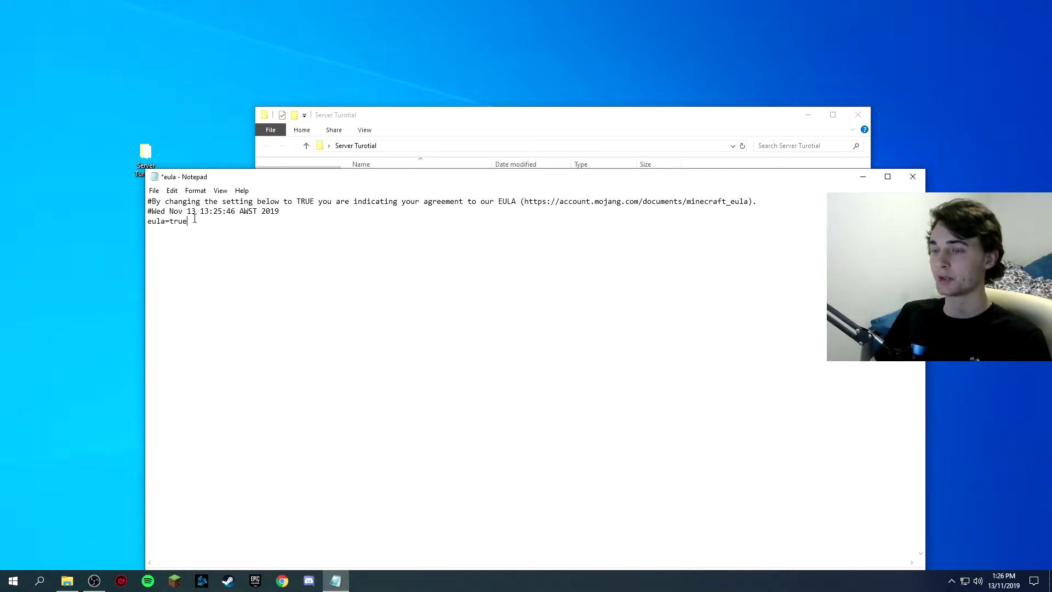
pyautogui.hotkey('ctrl', 's')
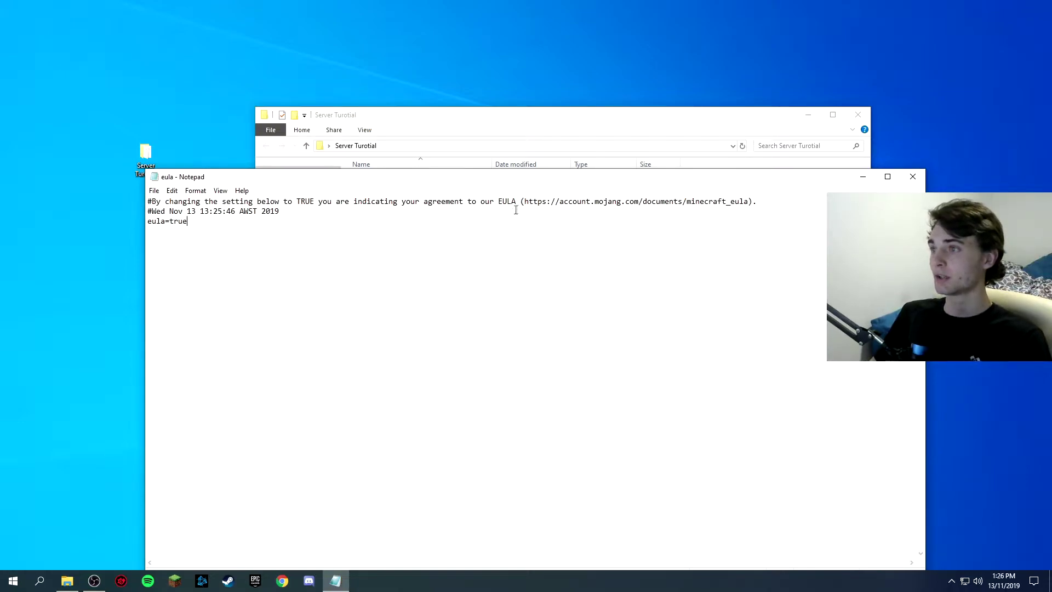
pyautogui.moveTo(524, 202); pyautogui.dragTo(740, 205)
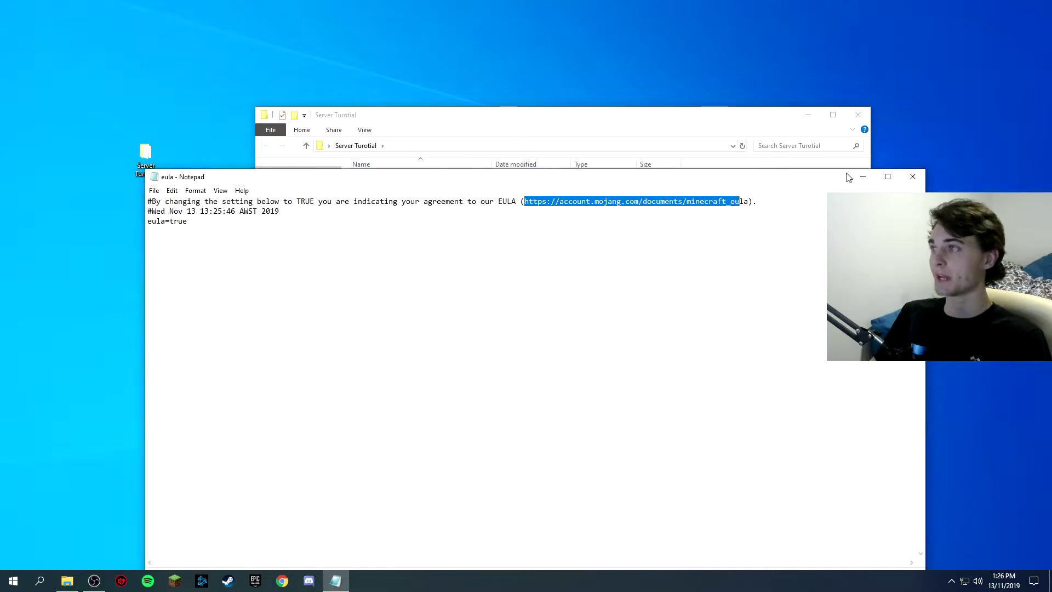
pyautogui.click(913, 176)
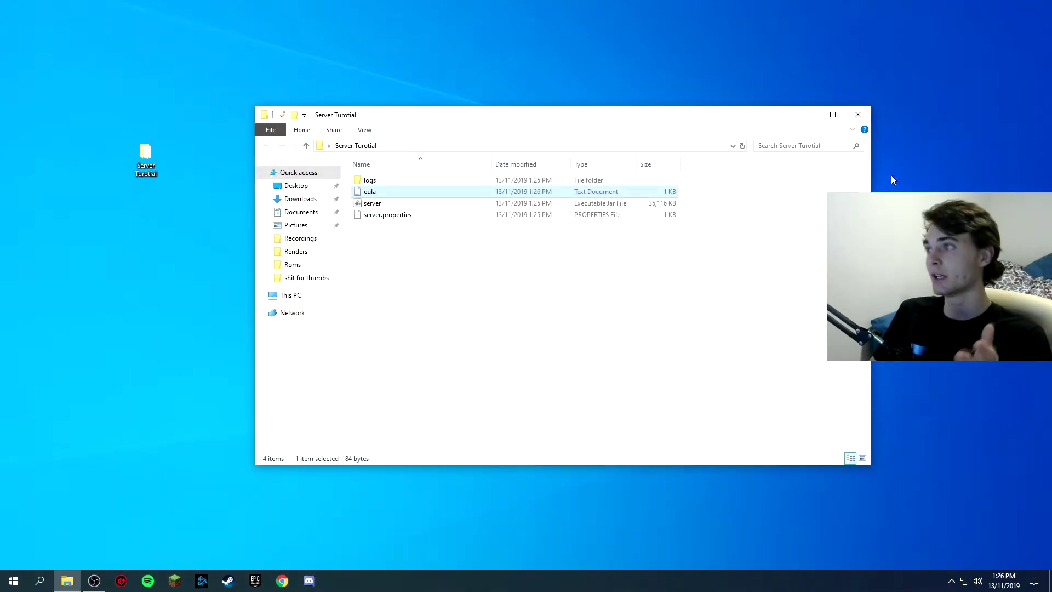
# Step: Launch server.jar, let spawn preparation finish, then enter 'stop' in the console to shut it down
pyautogui.doubleClick(383, 205)
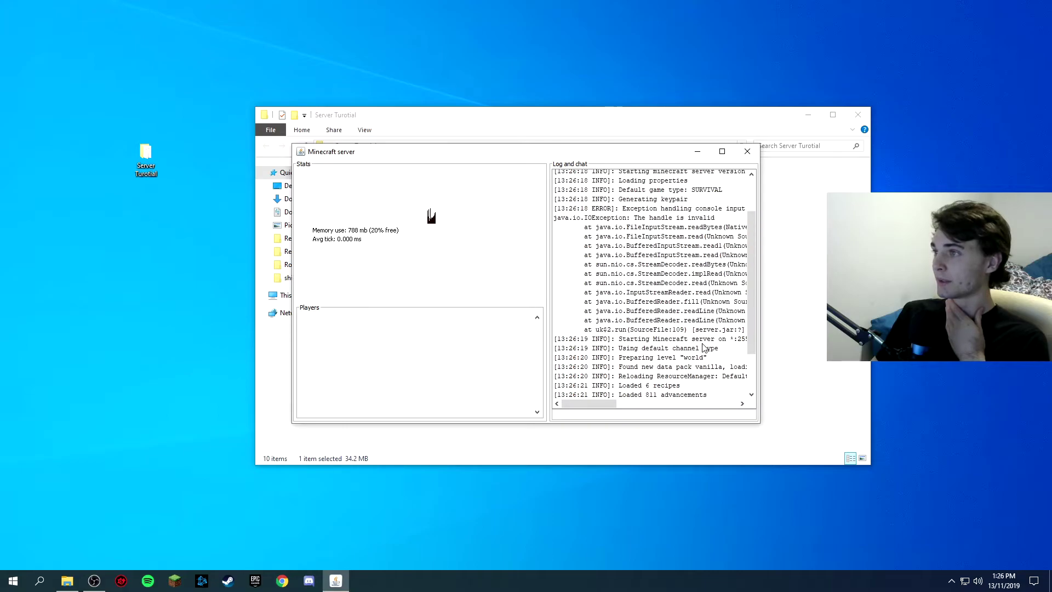
pyautogui.moveTo(749, 333); pyautogui.dragTo(750, 241)
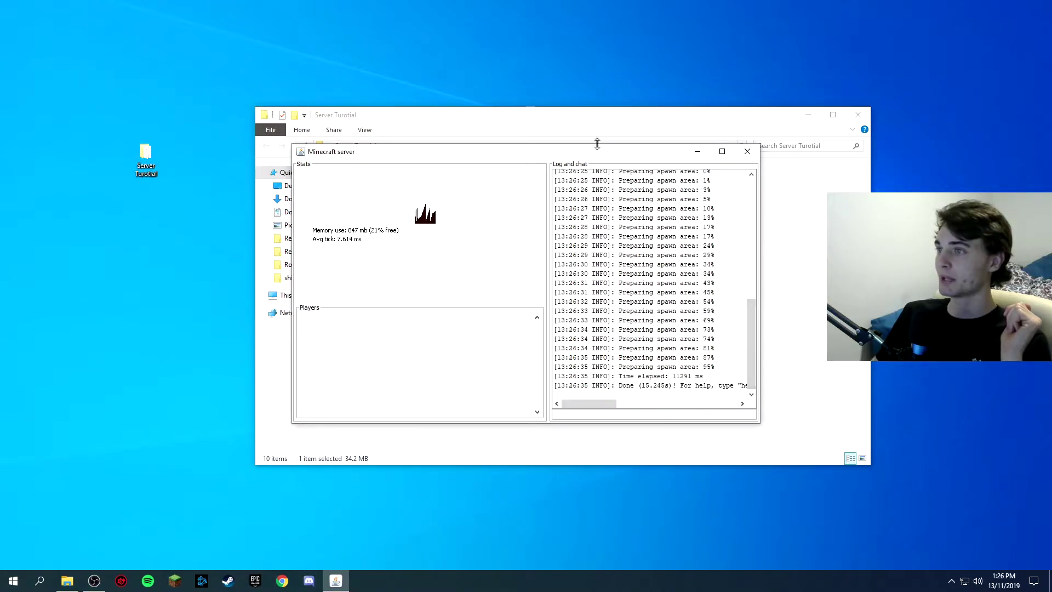
pyautogui.moveTo(597, 144)
pyautogui.mouseDown()
pyautogui.moveTo(625, 171)
pyautogui.moveTo(713, 436)
pyautogui.moveTo(673, 318)
pyautogui.moveTo(676, 199)
pyautogui.moveTo(778, 308)
pyautogui.moveTo(742, 237)
pyautogui.moveTo(689, 179)
pyautogui.mouseUp()
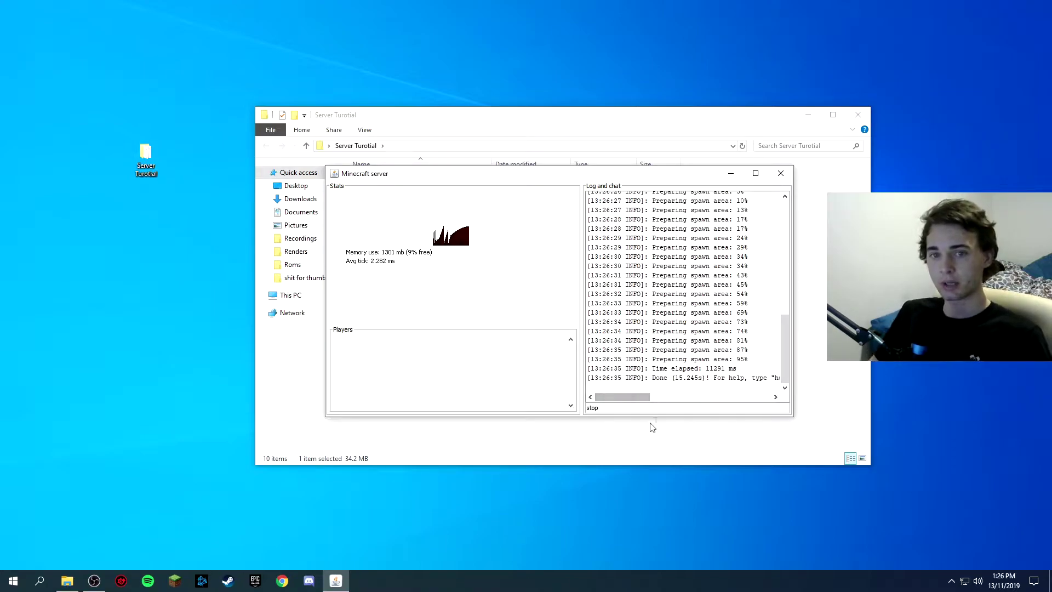
pyautogui.doubleClick(611, 408)
pyautogui.press('Return')
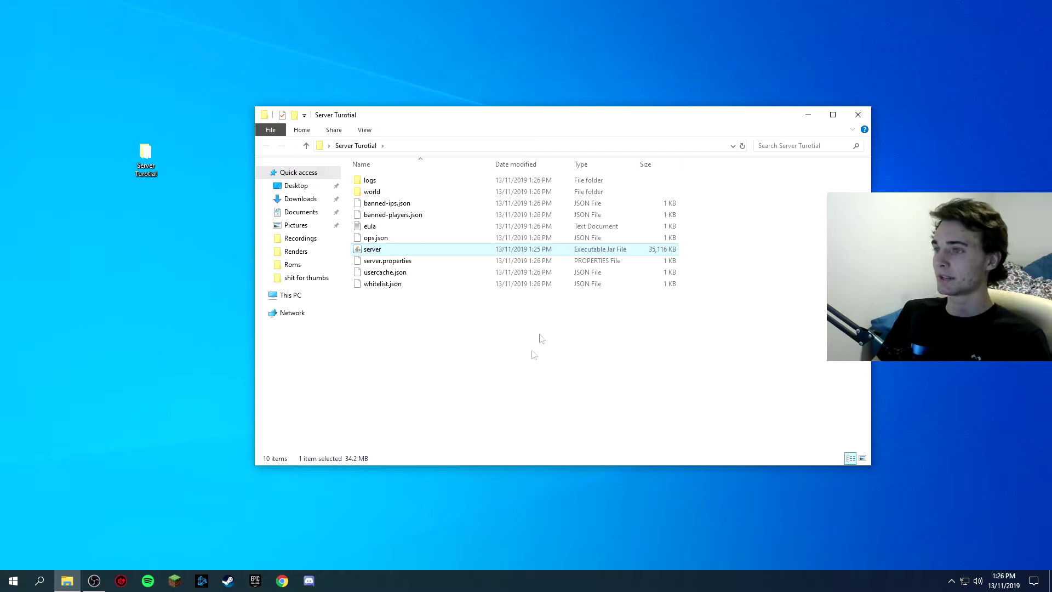
pyautogui.click(539, 338)
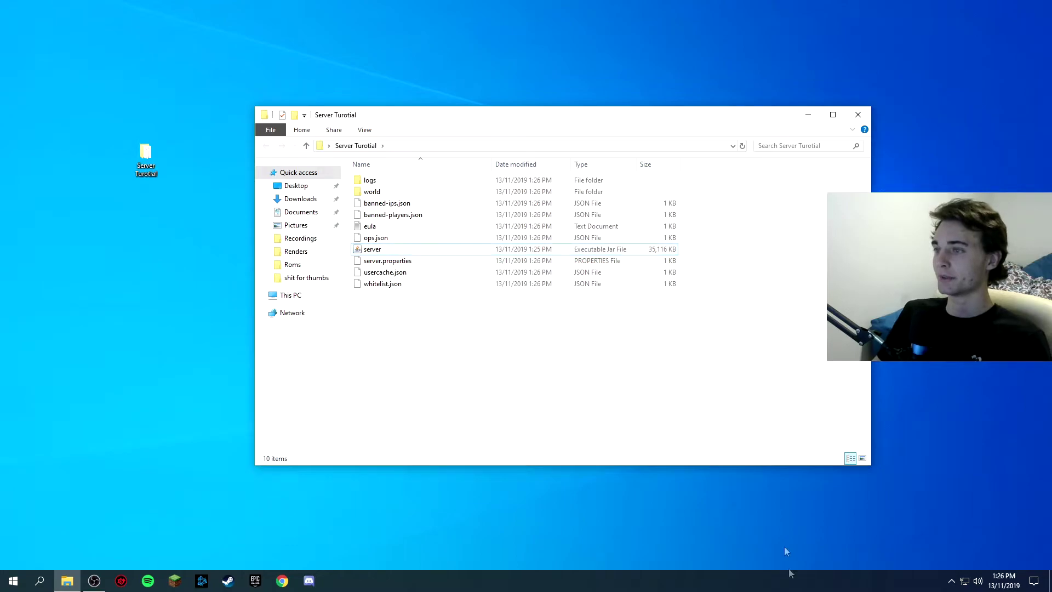
# Step: Check Task Manager's Performance Memory view for the 16.0 GB total, then close it
pyautogui.rightClick(425, 583)
pyautogui.click(383, 587)
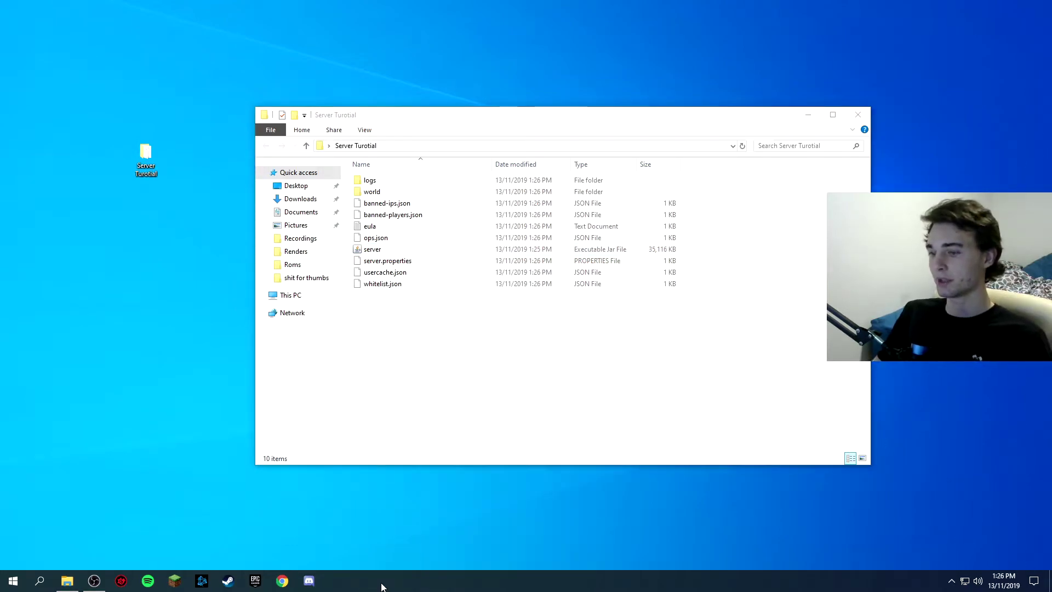
pyautogui.rightClick(382, 585)
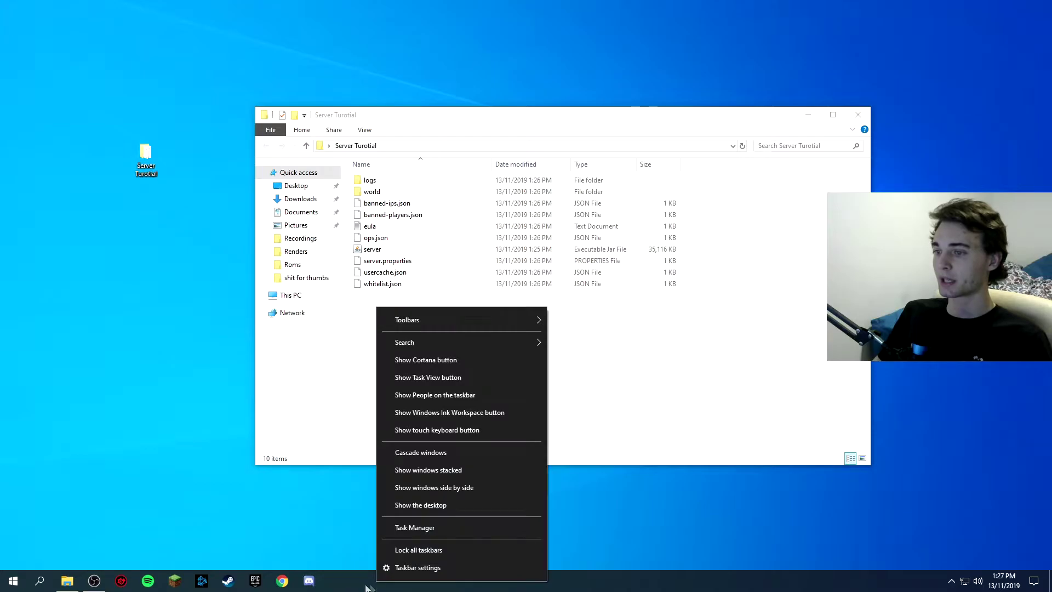
pyautogui.click(413, 529)
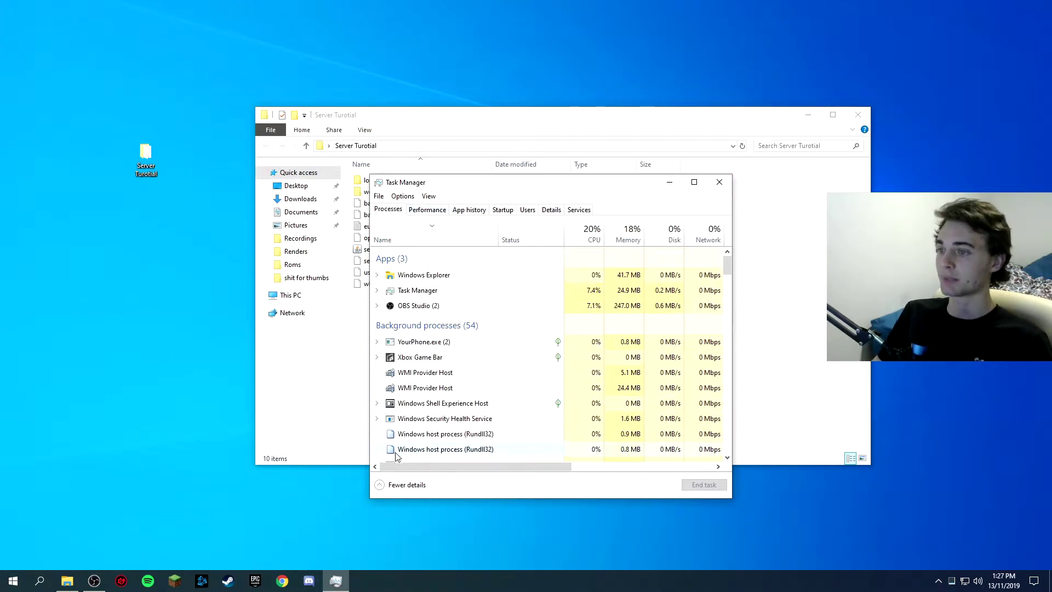
pyautogui.click(398, 486)
pyautogui.click(397, 362)
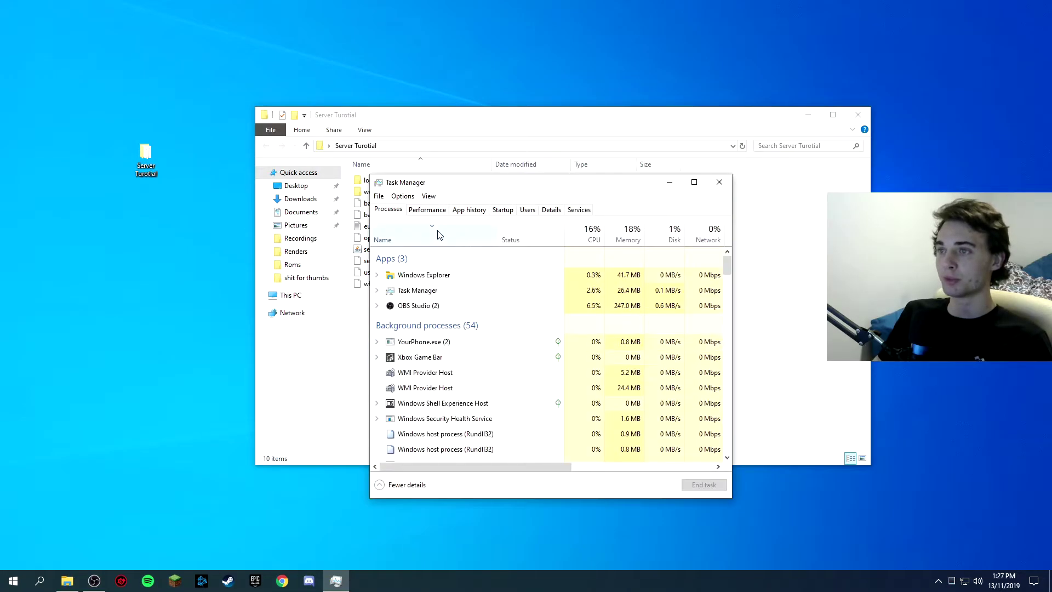
pyautogui.click(434, 211)
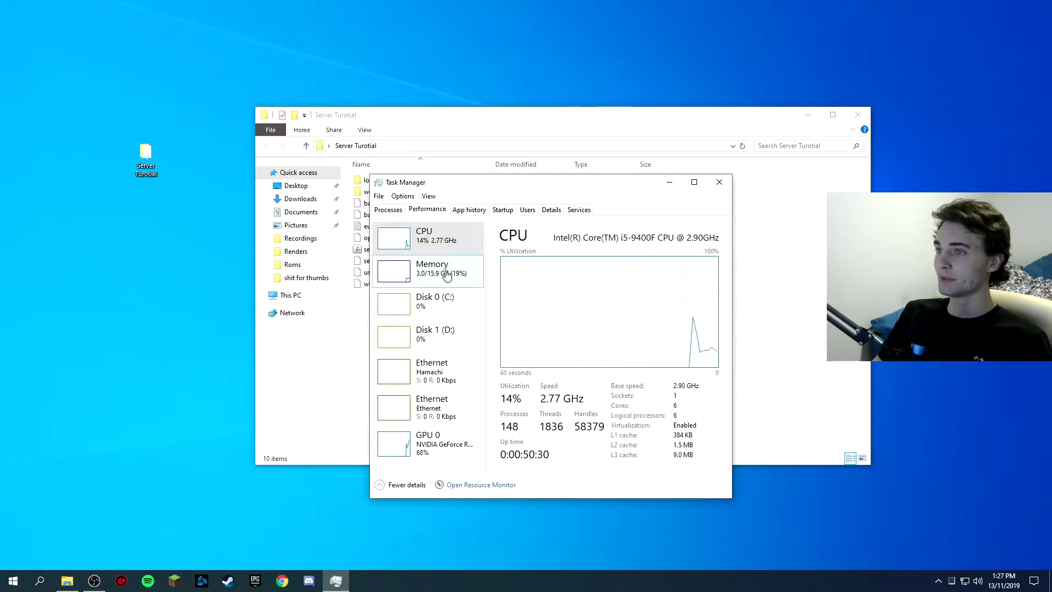
pyautogui.click(446, 275)
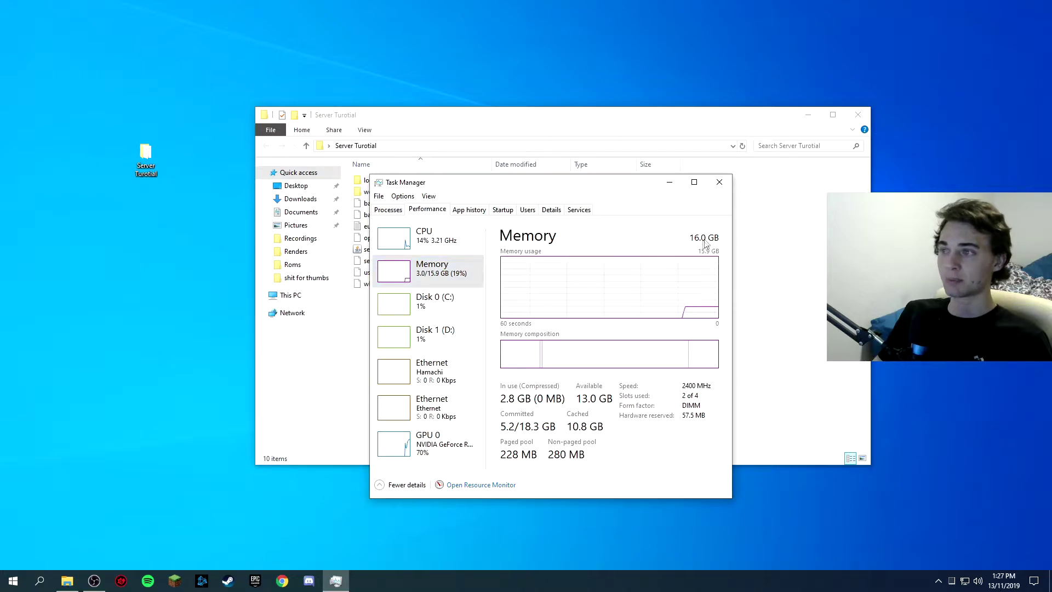
pyautogui.click(719, 183)
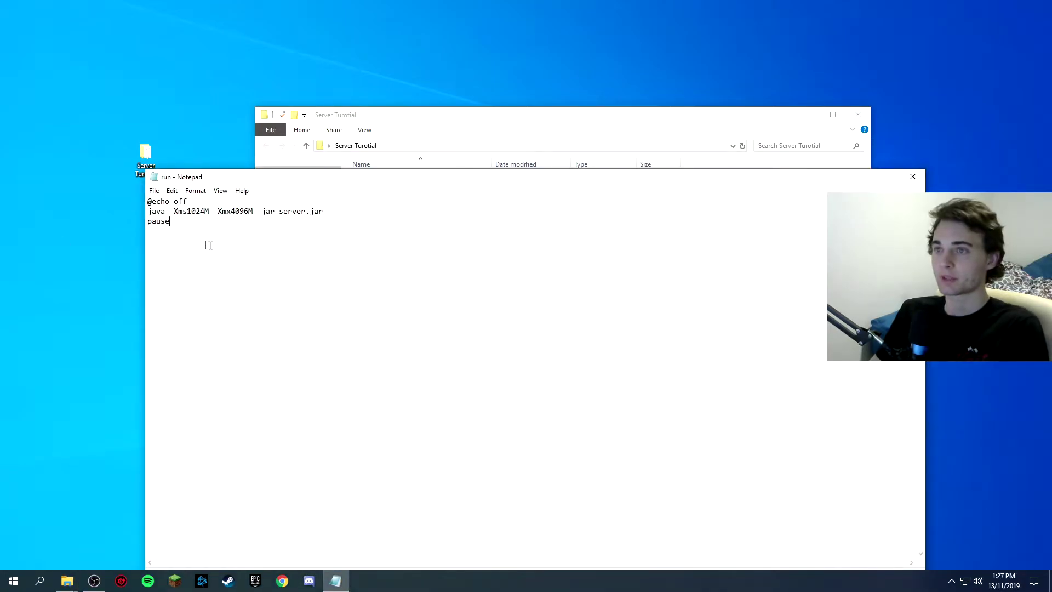
# Step: Select and copy the three-line java launch script, then close its Notepad window
pyautogui.moveTo(207, 245); pyautogui.dragTo(135, 206)
pyautogui.click(246, 238)
pyautogui.hotkey('ctrl', 'a')
pyautogui.hotkey('ctrl', 'c')
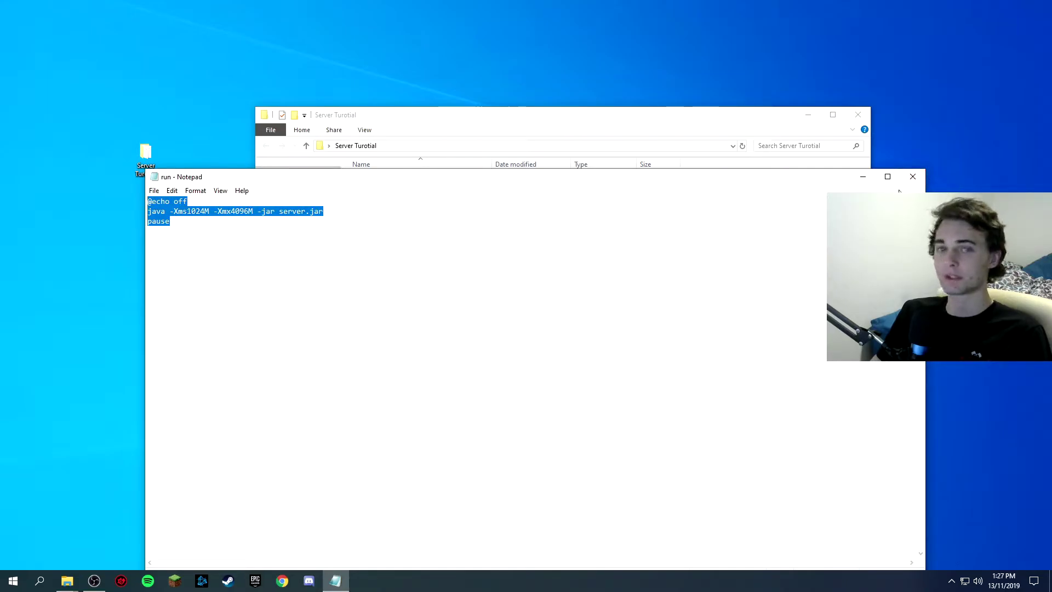
pyautogui.click(913, 177)
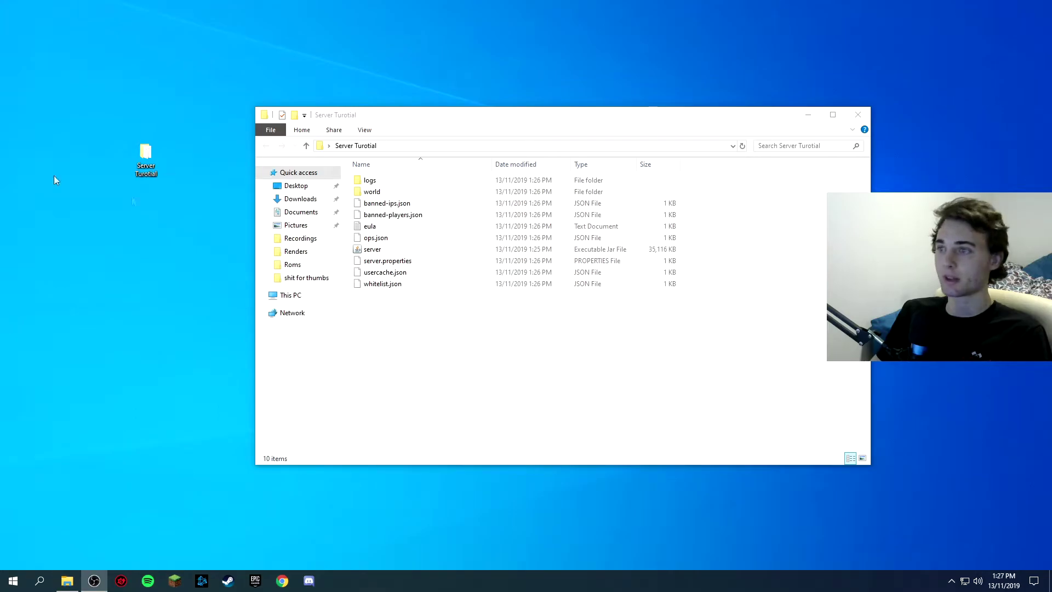
# Step: Create a text document named 'Run' in Server Turotial and paste the launch script into it
pyautogui.click(428, 349)
pyautogui.hotkey('alt', 'Tab')
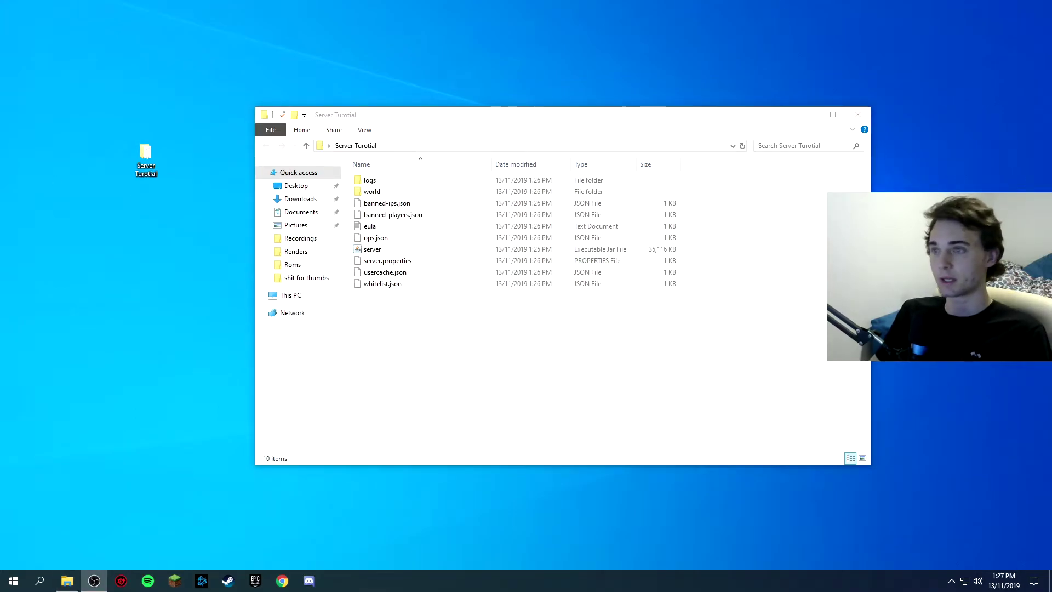
pyautogui.moveTo(454, 120)
pyautogui.mouseDown()
pyautogui.moveTo(416, 82)
pyautogui.moveTo(409, 131)
pyautogui.moveTo(455, 125)
pyautogui.mouseUp()
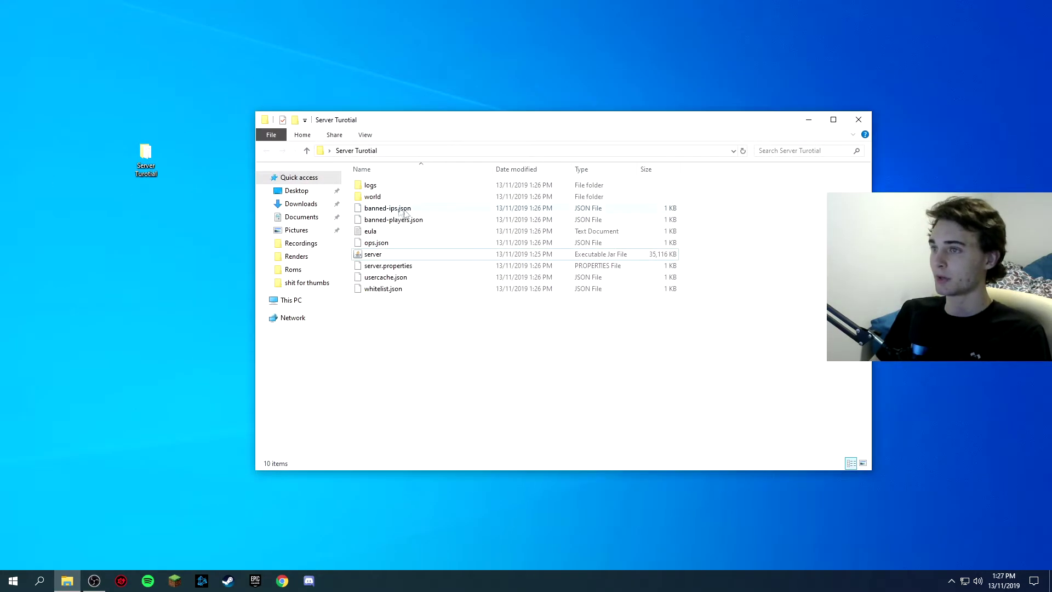
pyautogui.rightClick(426, 349)
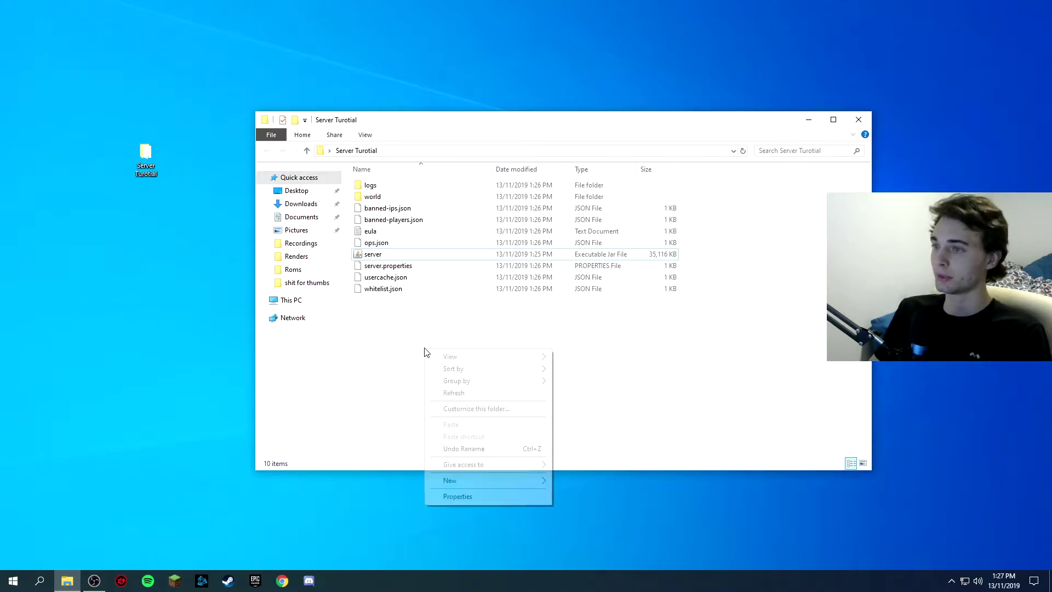
pyautogui.moveTo(553, 482)
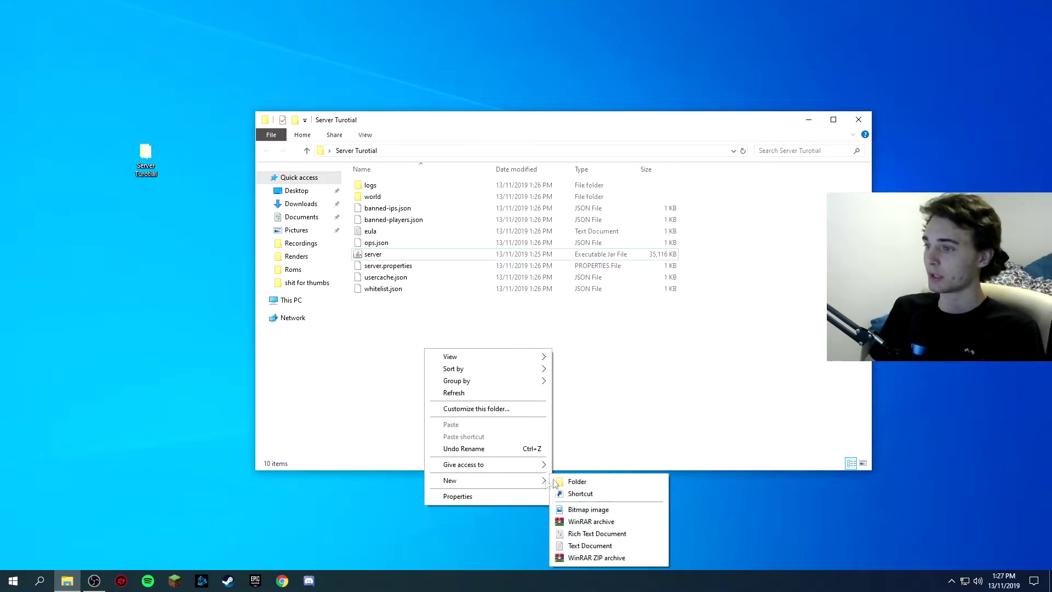
pyautogui.click(586, 544)
pyautogui.write('R')
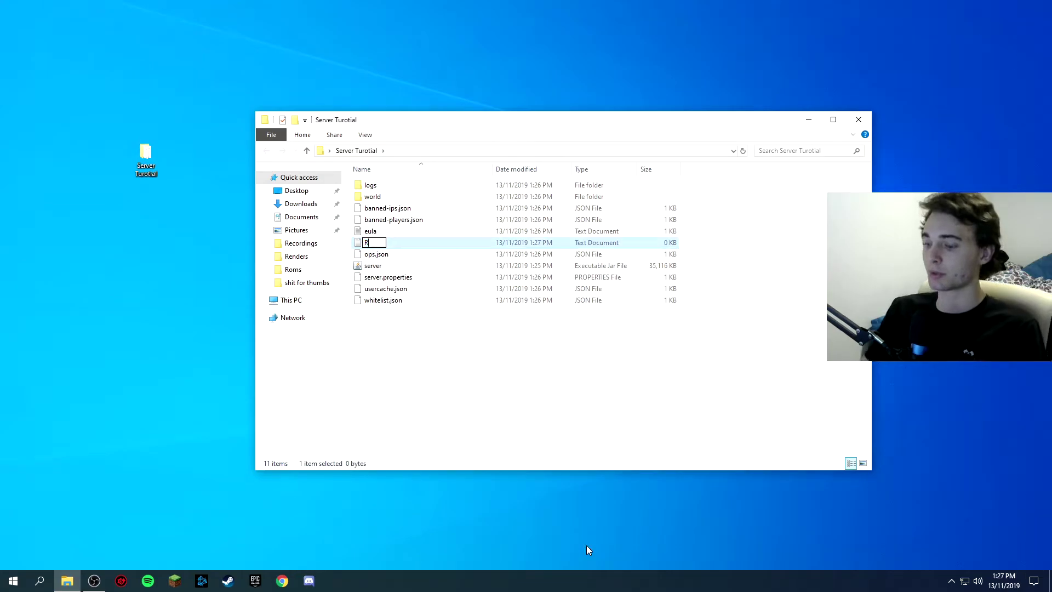
pyautogui.write('un')
pyautogui.click(480, 383)
pyautogui.doubleClick(383, 244)
pyautogui.hotkey('ctrl', 'v')
pyautogui.hotkey('ctrl', 'a')
pyautogui.click(205, 234)
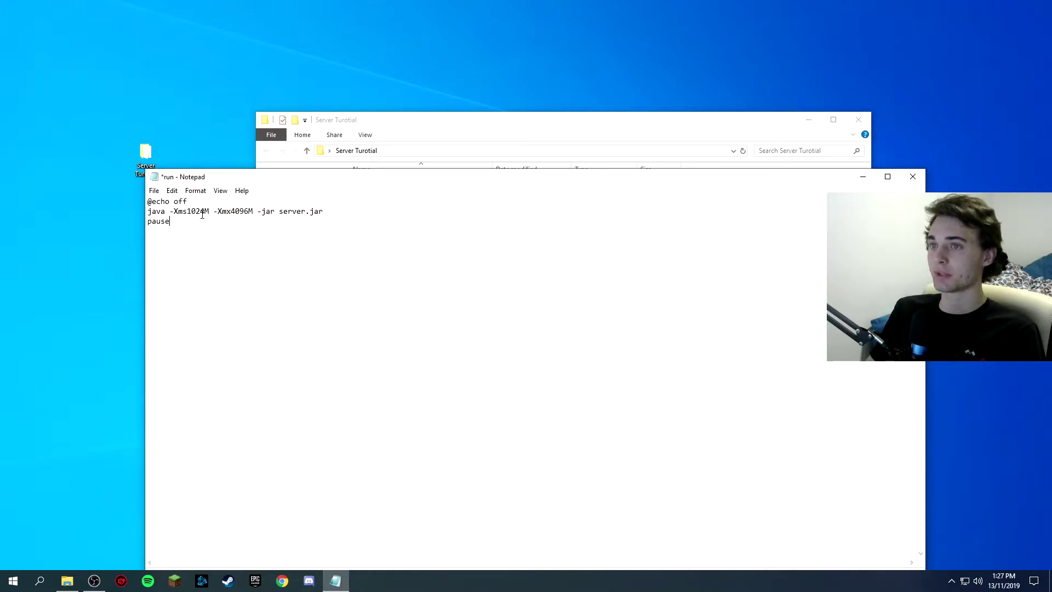
# Step: Change the script's memory settings to -Xms4096M and -Xmx8192M
pyautogui.press('BackSpace')
pyautogui.press('BackSpace')
pyautogui.press('BackSpace')
pyautogui.press('BackSpace')
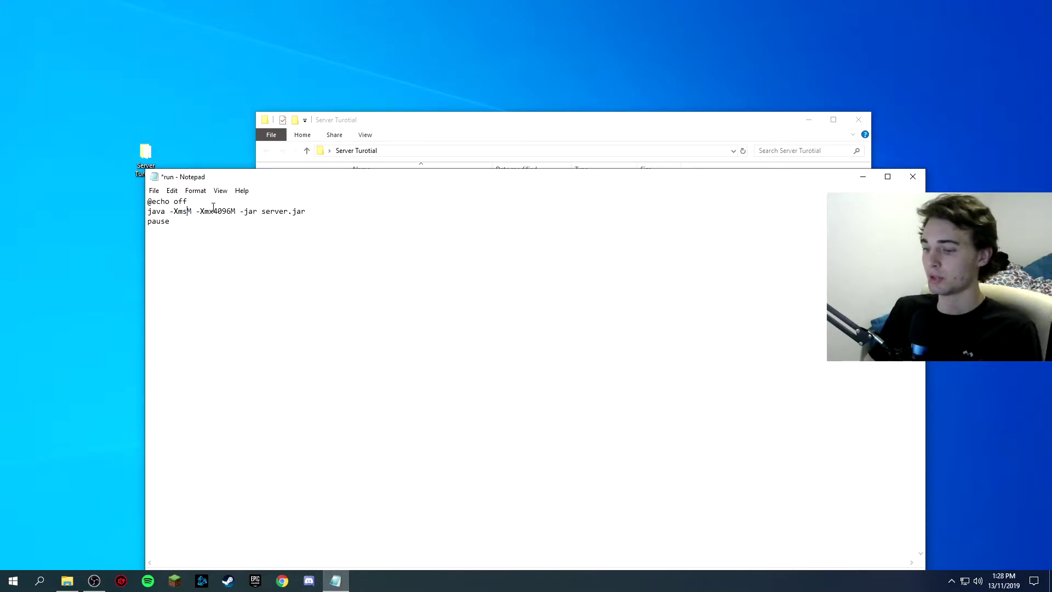
pyautogui.write('4096')
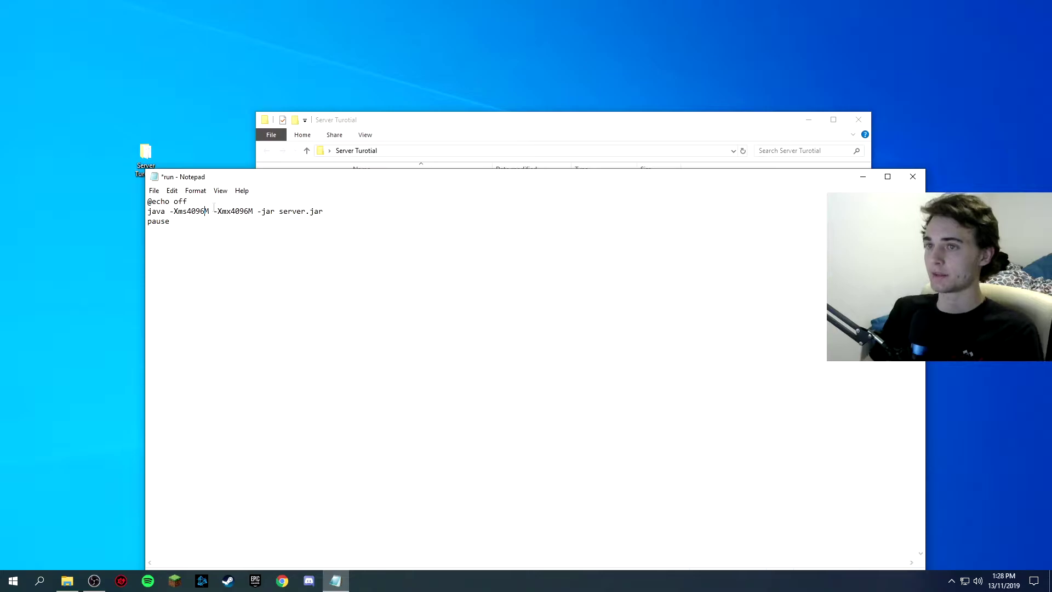
pyautogui.press('BackSpace')
pyautogui.press('BackSpace')
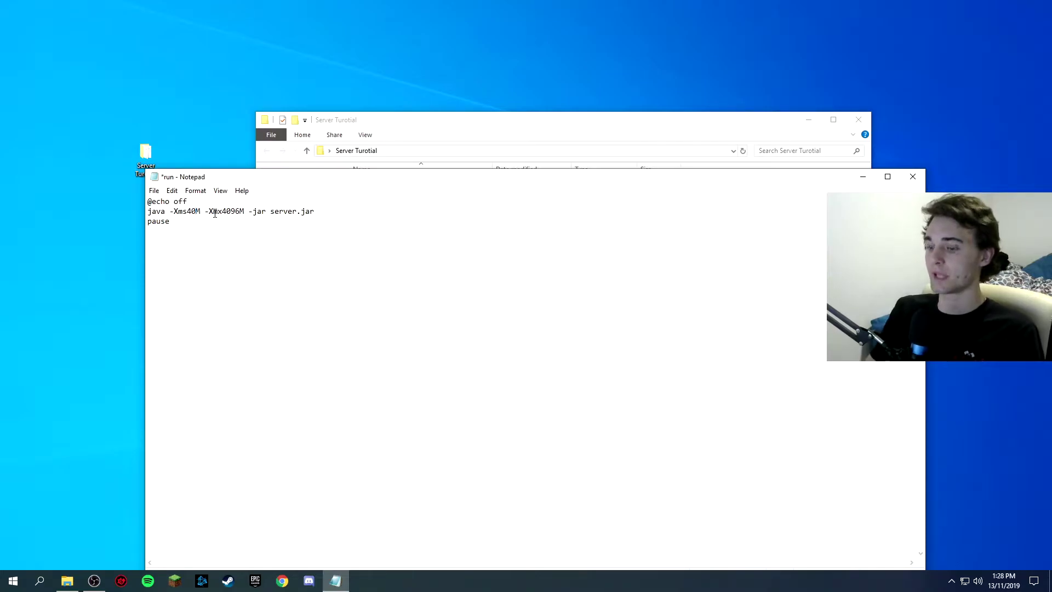
pyautogui.write('96')
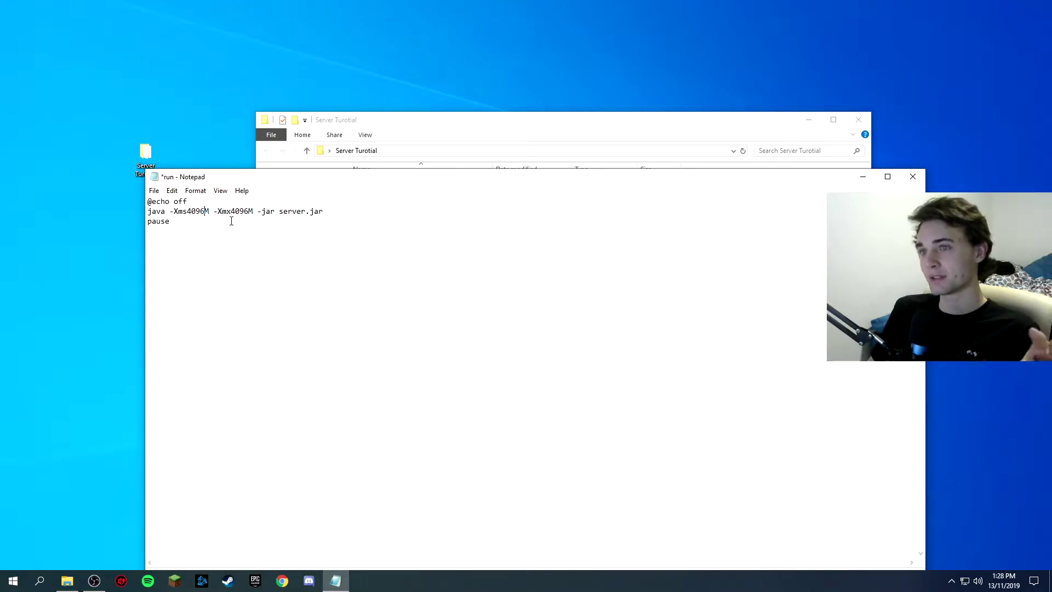
pyautogui.moveTo(231, 212); pyautogui.dragTo(253, 212)
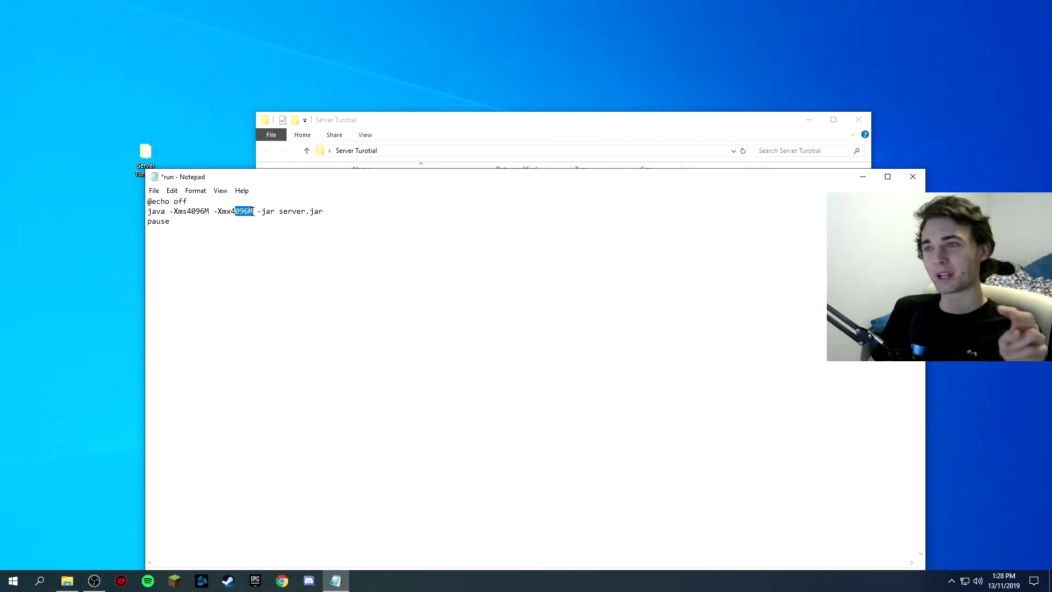
pyautogui.click(254, 214)
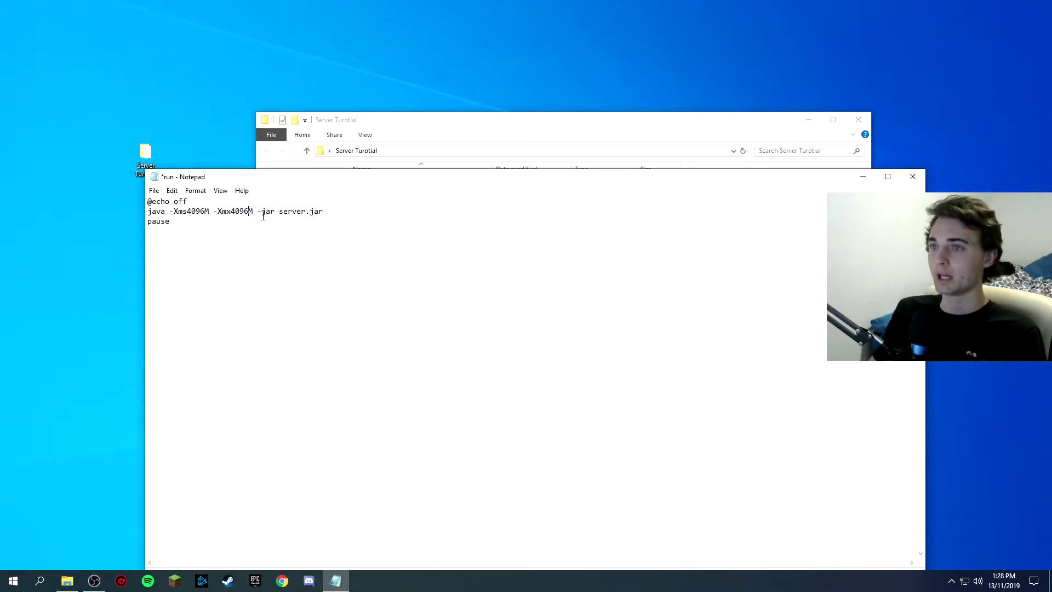
pyautogui.press('BackSpace')
pyautogui.press('BackSpace')
pyautogui.press('BackSpace')
pyautogui.press('BackSpace')
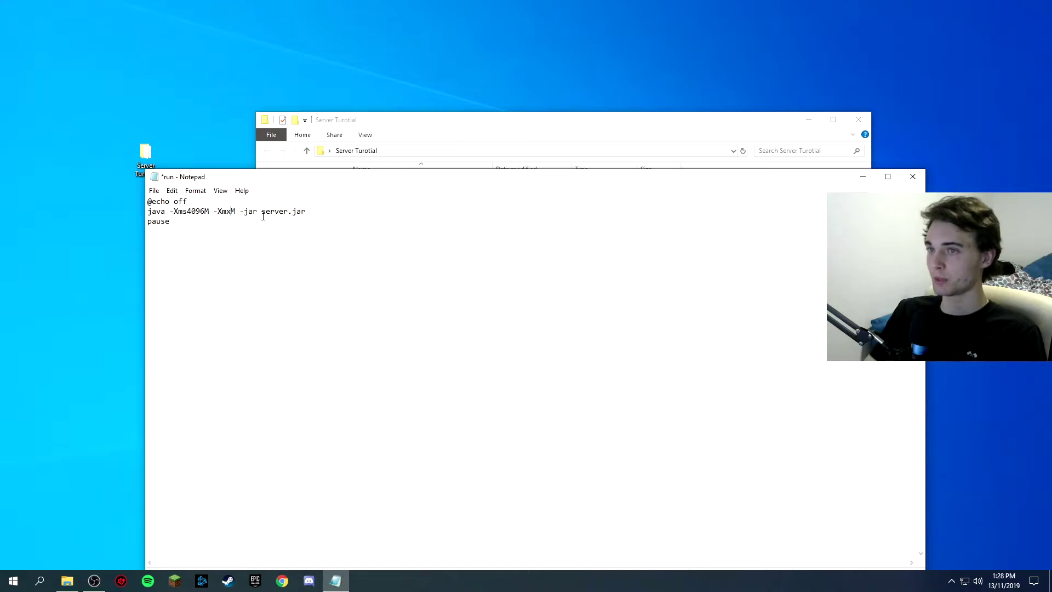
pyautogui.write('8192')
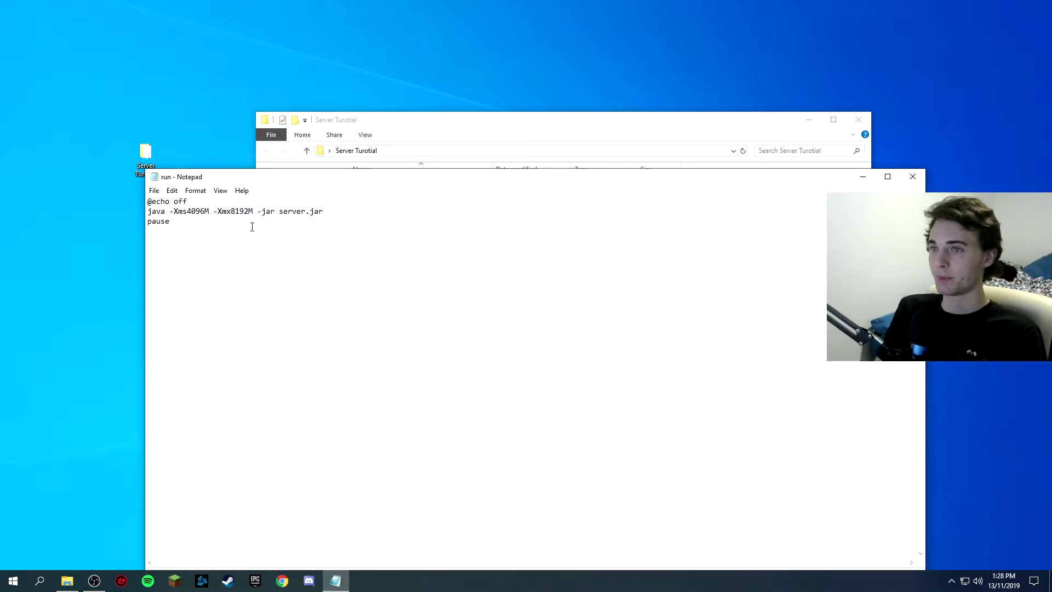
pyautogui.moveTo(187, 211); pyautogui.dragTo(249, 212)
pyautogui.click(249, 214)
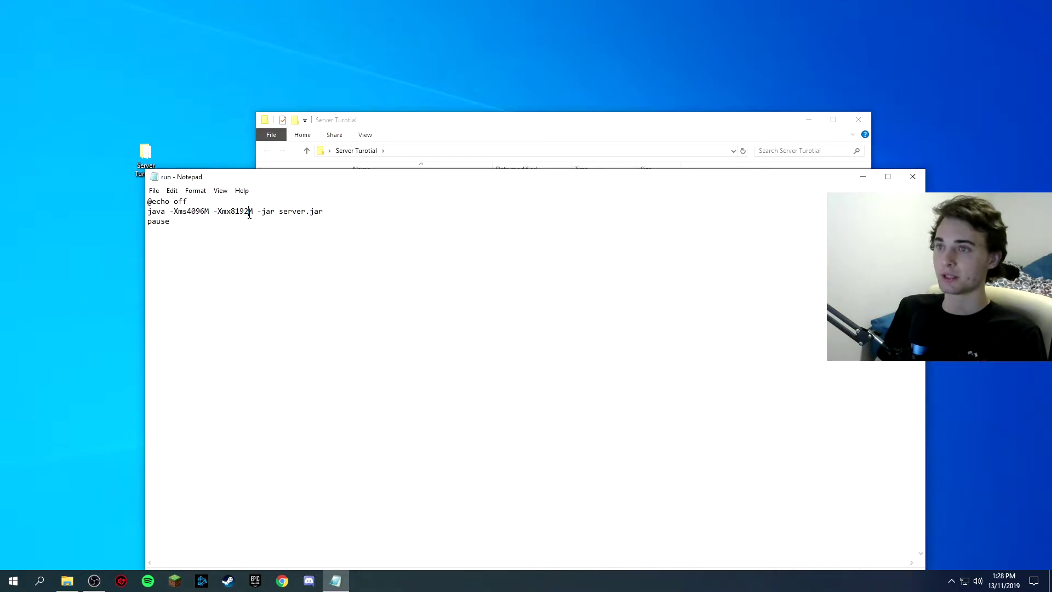
# Step: Save the script as run.bat with the All Files type, then close Notepad
pyautogui.click(154, 191)
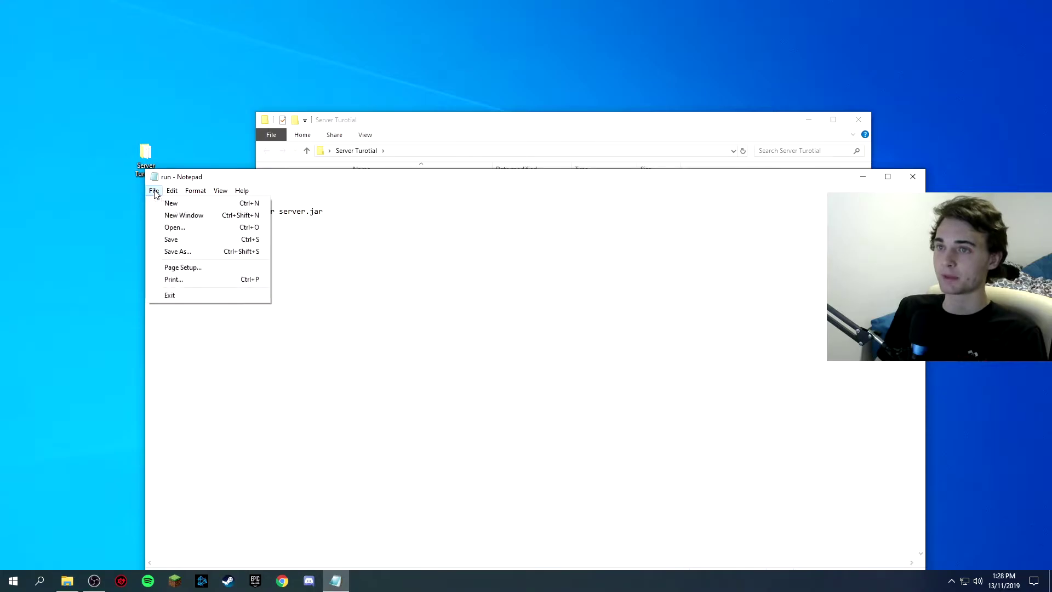
pyautogui.click(185, 252)
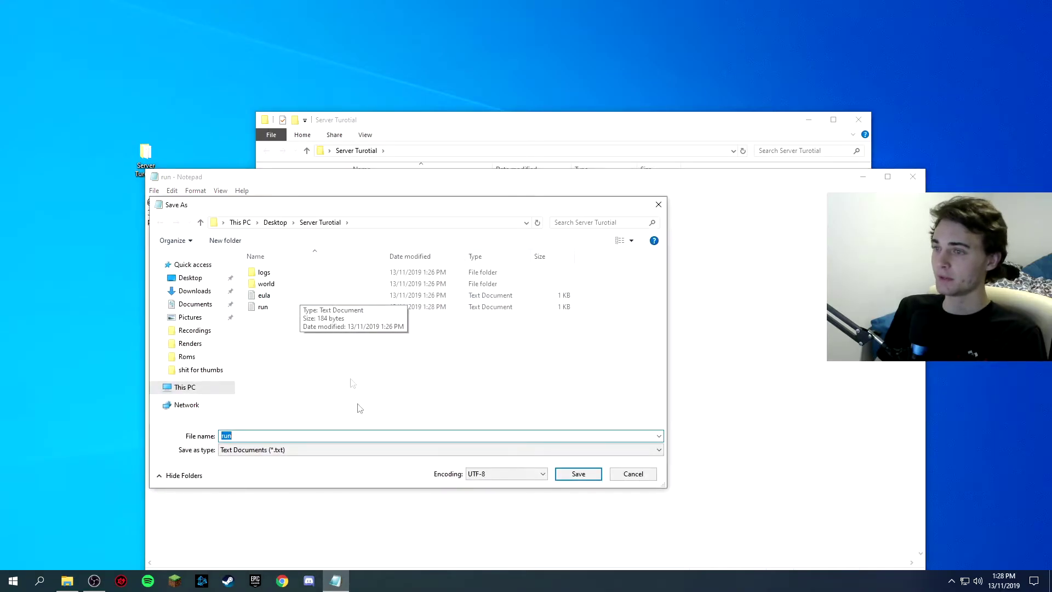
pyautogui.click(298, 449)
pyautogui.click(252, 469)
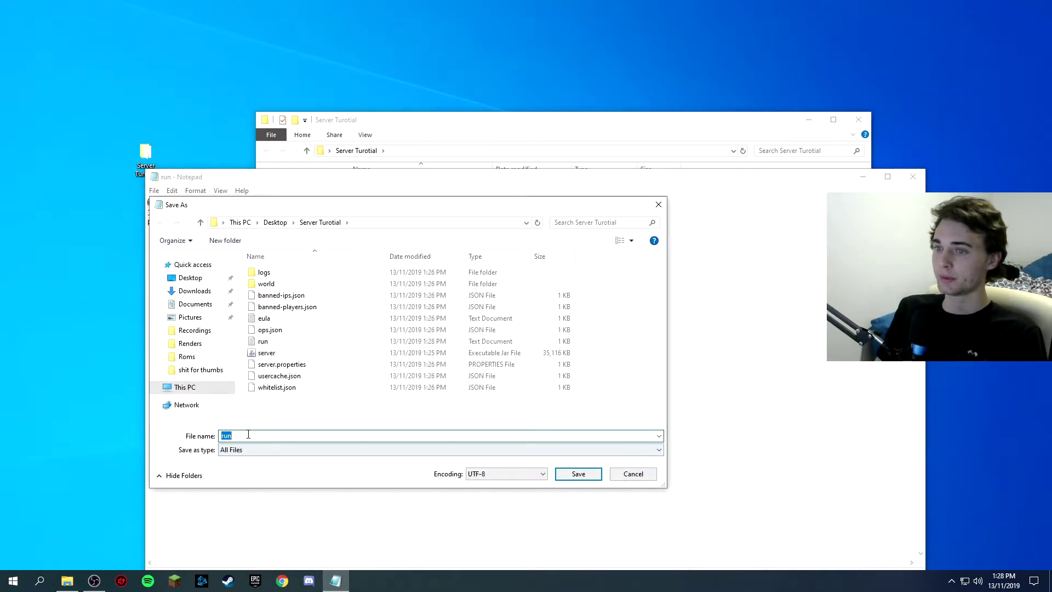
pyautogui.doubleClick(258, 436)
pyautogui.write('run.bat')
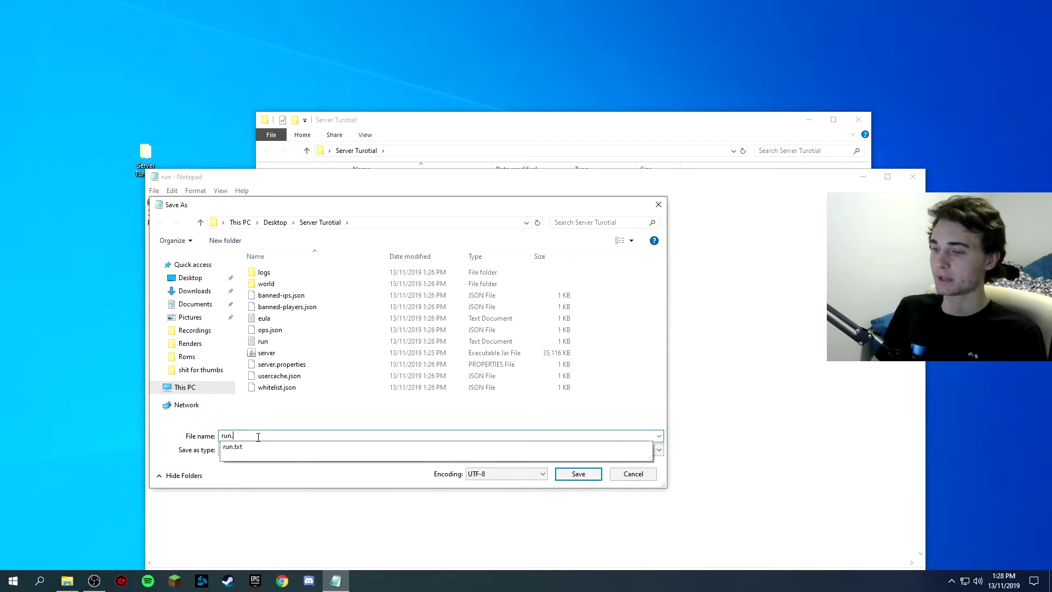
pyautogui.click(561, 472)
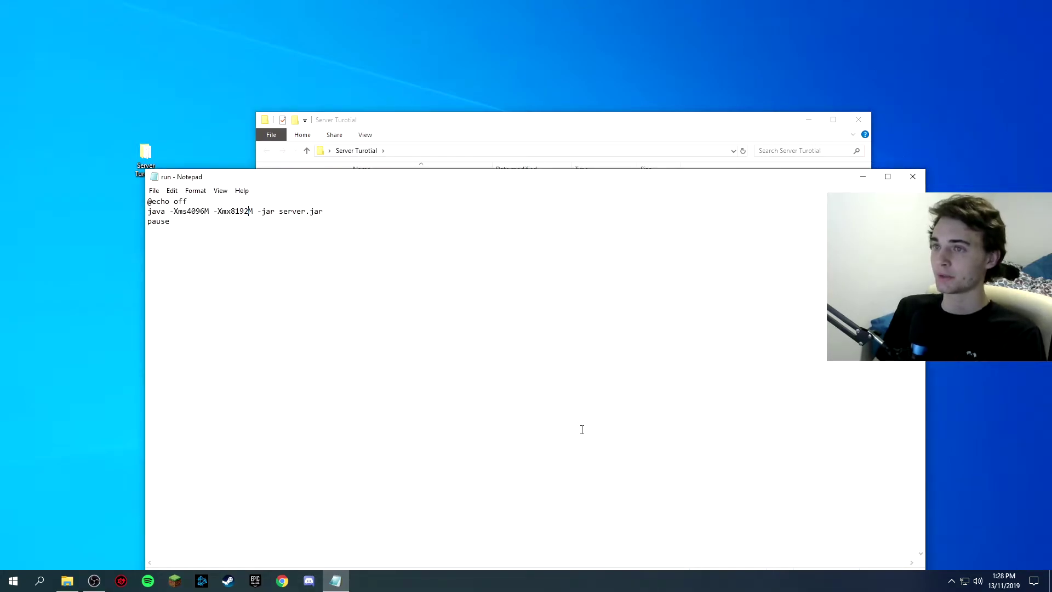
pyautogui.click(913, 176)
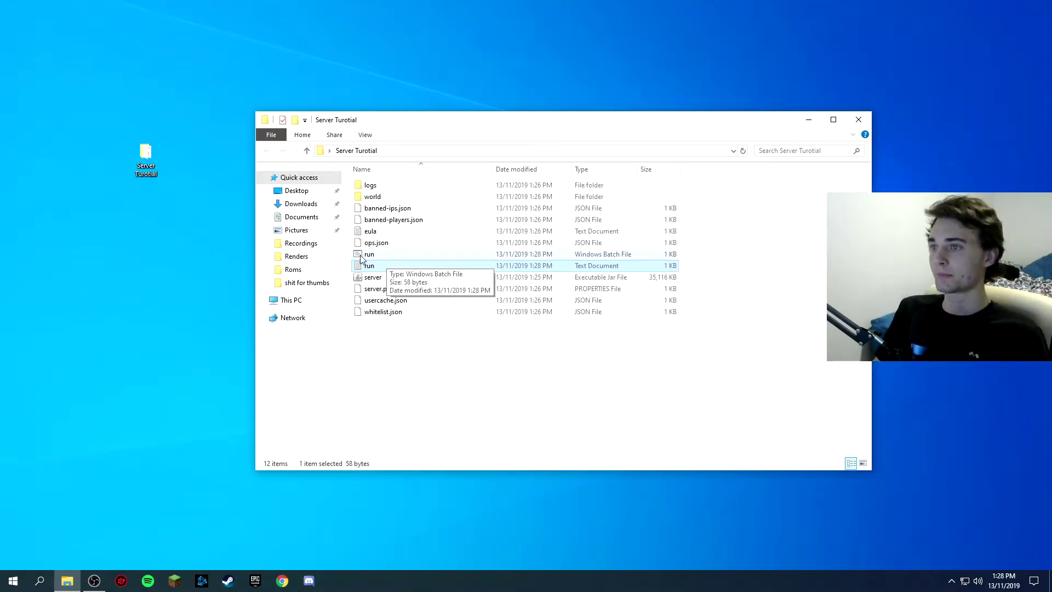
# Step: Maximise the server folder and try Extra large icons, then Small icons
pyautogui.moveTo(460, 124); pyautogui.dragTo(444, 3)
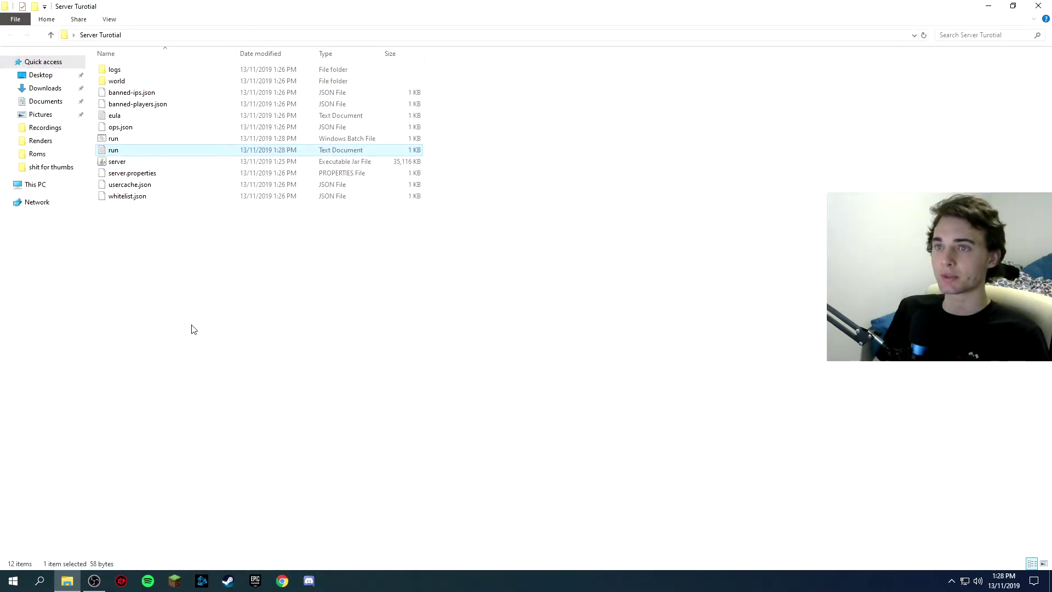
pyautogui.rightClick(192, 326)
pyautogui.moveTo(247, 334)
pyautogui.click(366, 333)
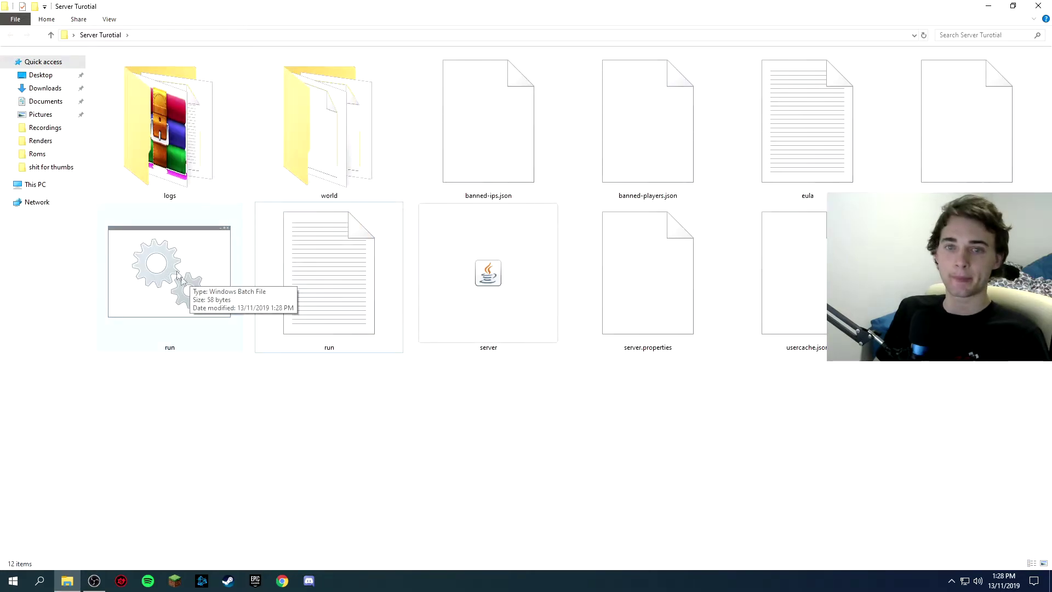
pyautogui.rightClick(387, 264)
pyautogui.moveTo(433, 273)
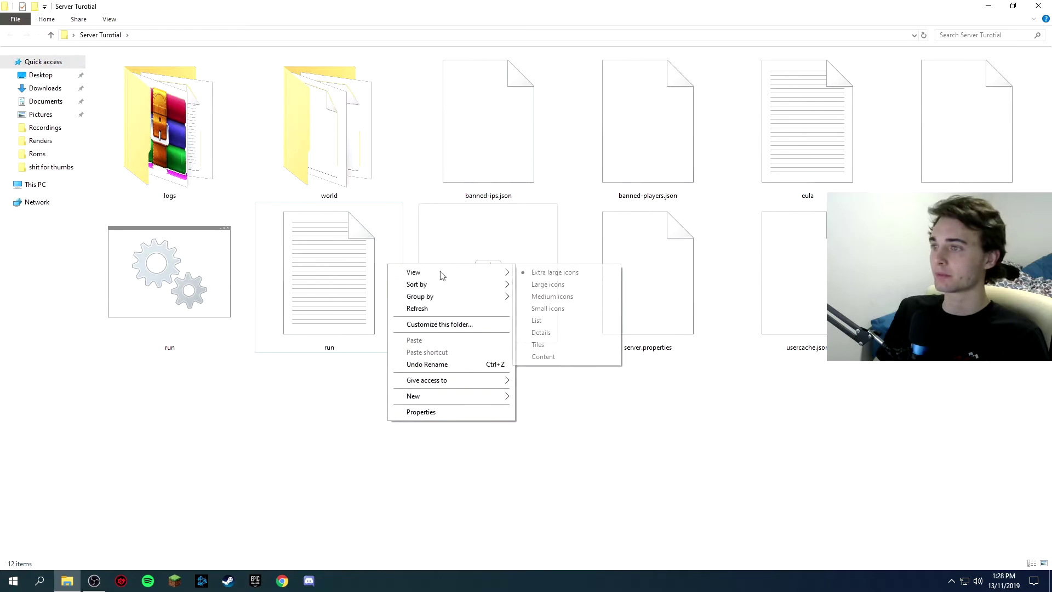
pyautogui.click(551, 308)
# Step: Restore the folder window, switch it to List view, and launch the run batch file
pyautogui.moveTo(462, 12); pyautogui.dragTo(469, 173)
pyautogui.rightClick(377, 312)
pyautogui.moveTo(399, 325)
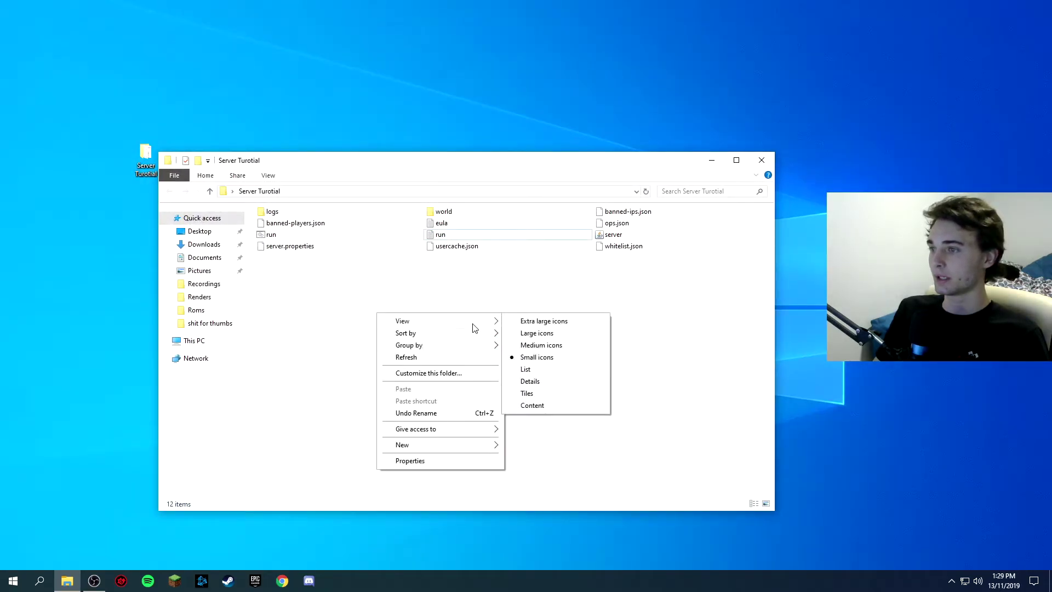
pyautogui.click(526, 369)
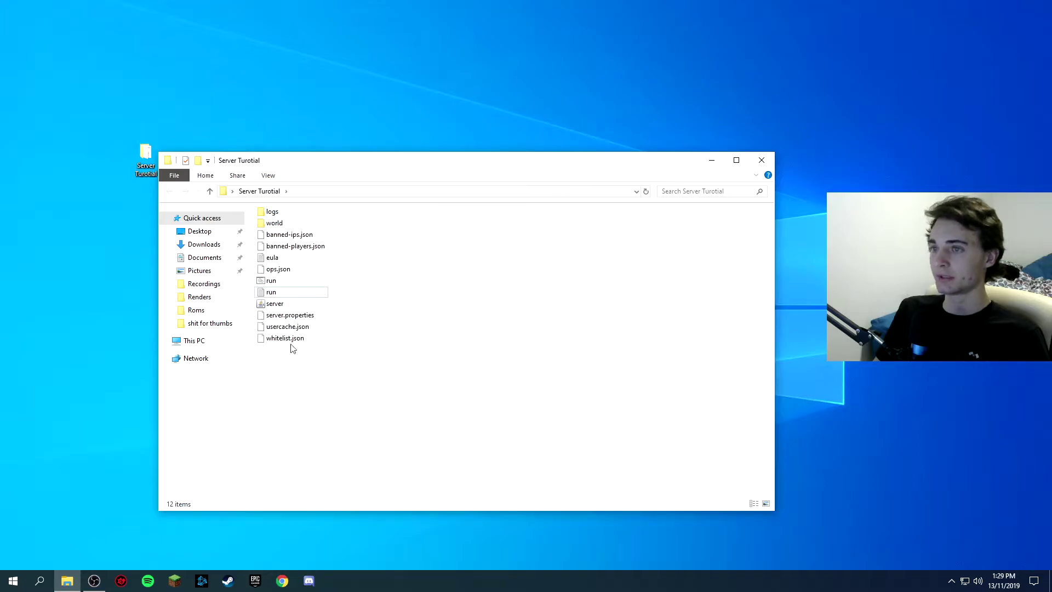
pyautogui.doubleClick(275, 284)
pyautogui.moveTo(347, 132); pyautogui.dragTo(455, 196)
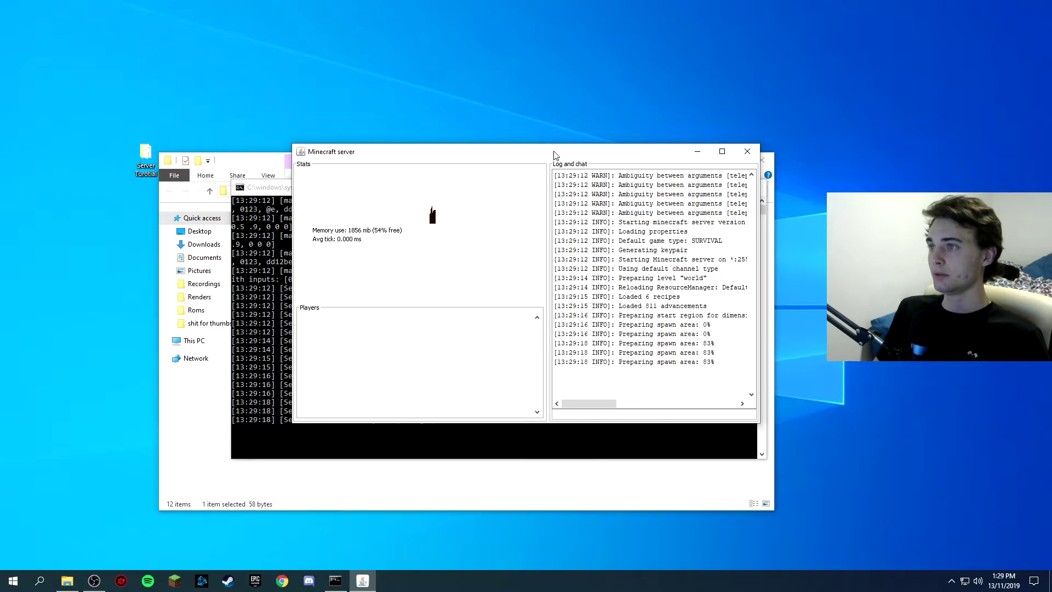
# Step: Let the server log reach Done, then restore the Minecraft Launcher showing Latest release 1.14.4
pyautogui.moveTo(556, 152); pyautogui.dragTo(587, 178)
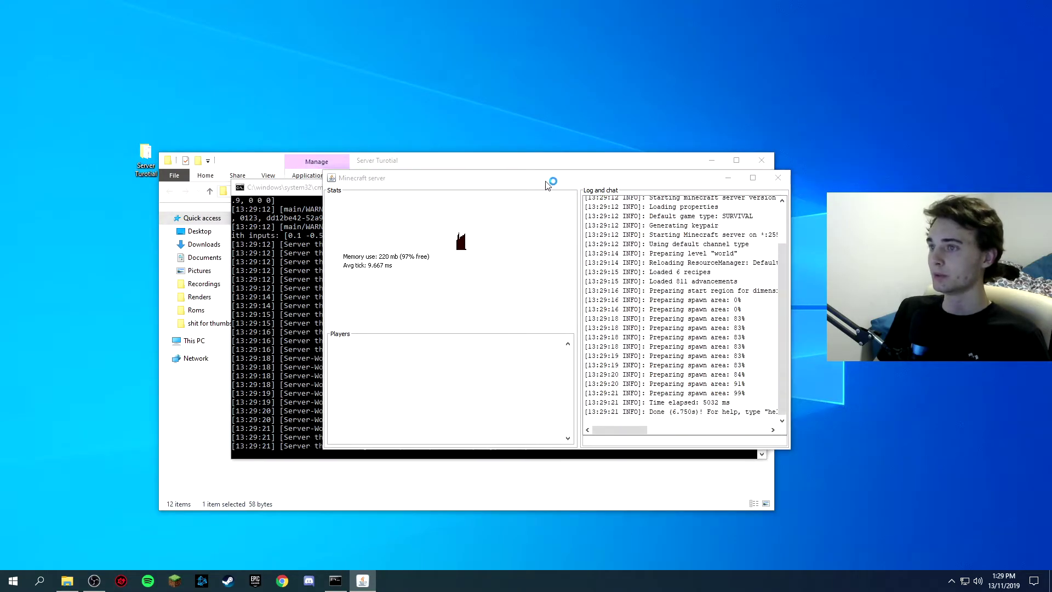
pyautogui.click(690, 119)
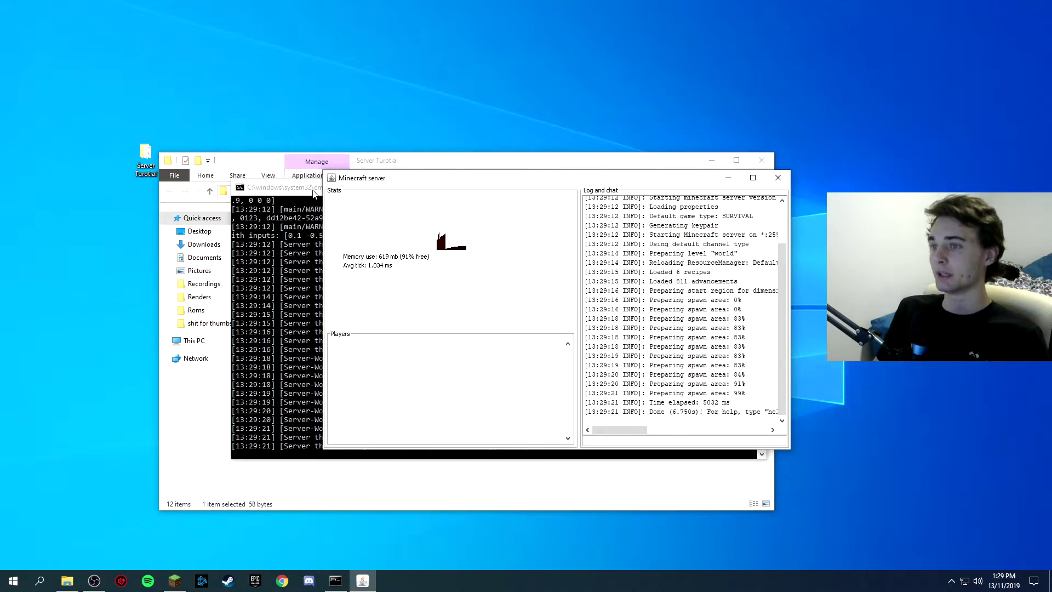
pyautogui.moveTo(504, 184); pyautogui.dragTo(456, 206)
pyautogui.click(174, 580)
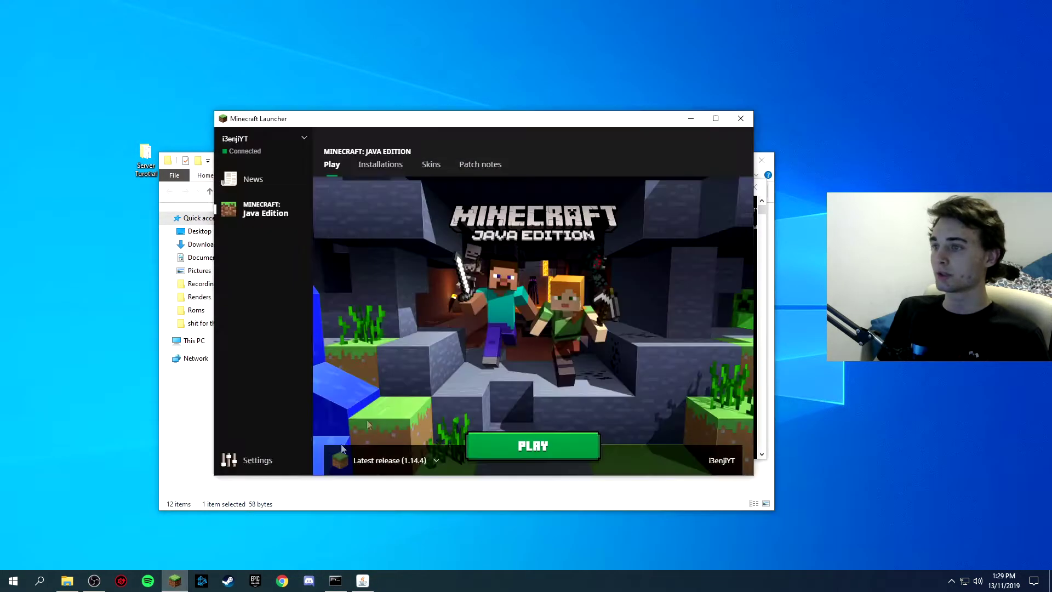
# Step: Launch the OptiFine 1.14.4 version from the Minecraft Launcher
pyautogui.click(422, 463)
pyautogui.click(398, 406)
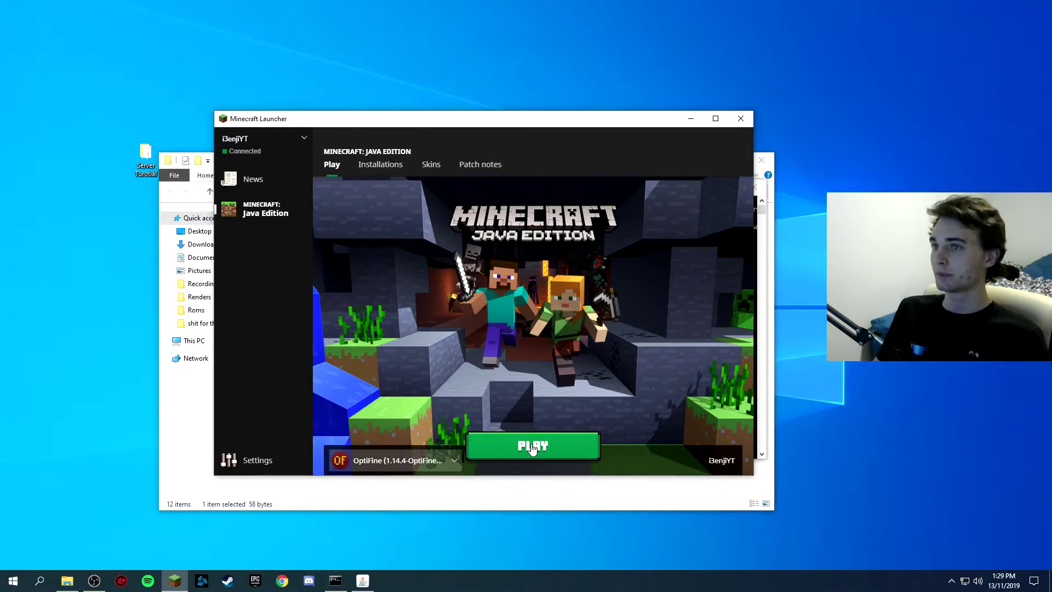
pyautogui.click(532, 448)
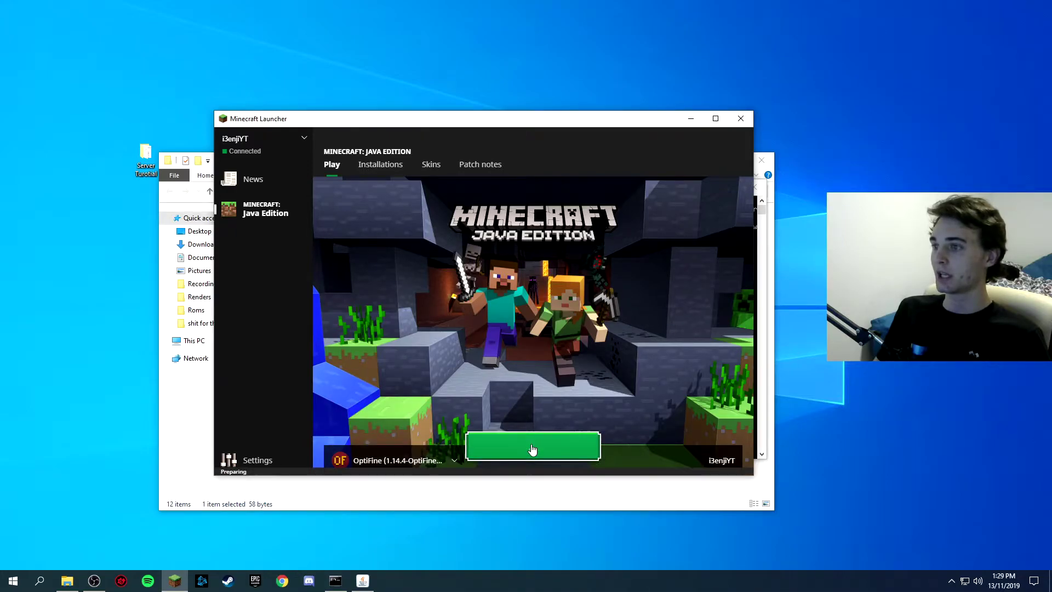
pyautogui.click(691, 119)
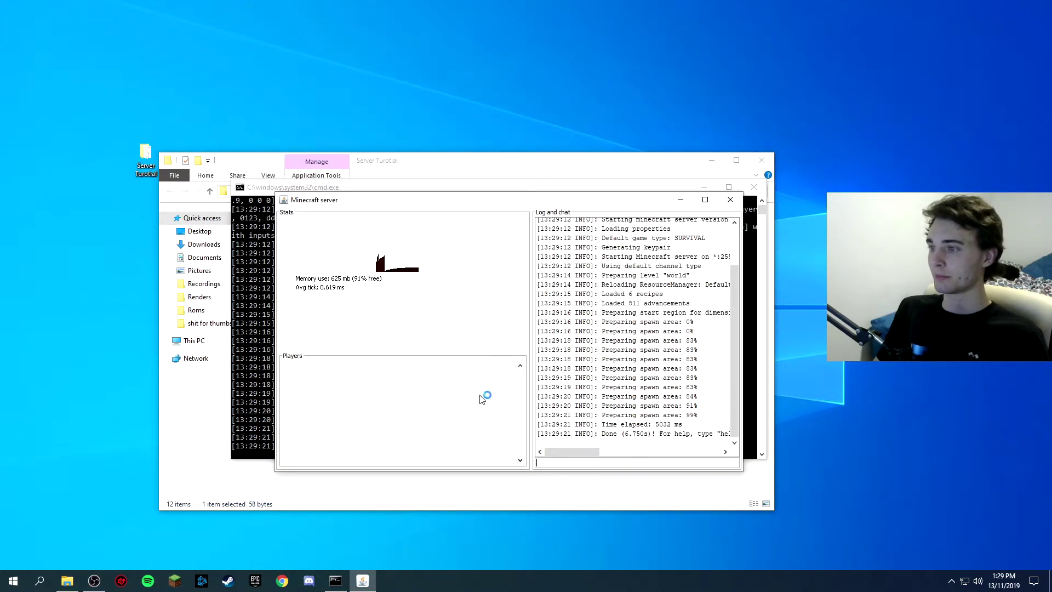
pyautogui.moveTo(591, 203); pyautogui.dragTo(643, 137)
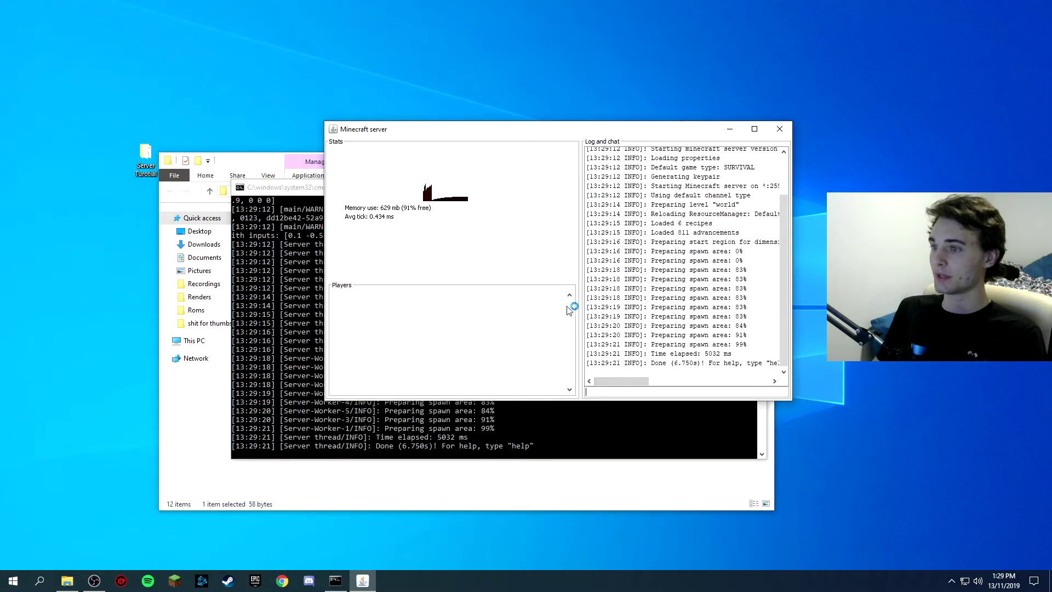
# Step: Op the player with the op command in the server console, then open Multiplayer in-game
pyautogui.moveTo(475, 129); pyautogui.dragTo(408, 210)
pyautogui.click(564, 476)
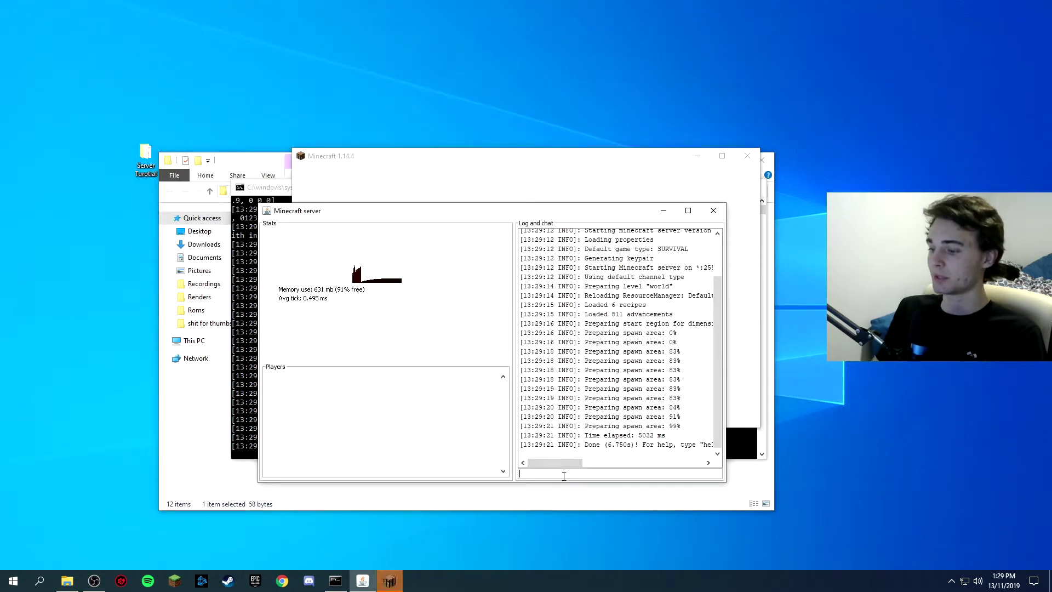
pyautogui.write('op i3')
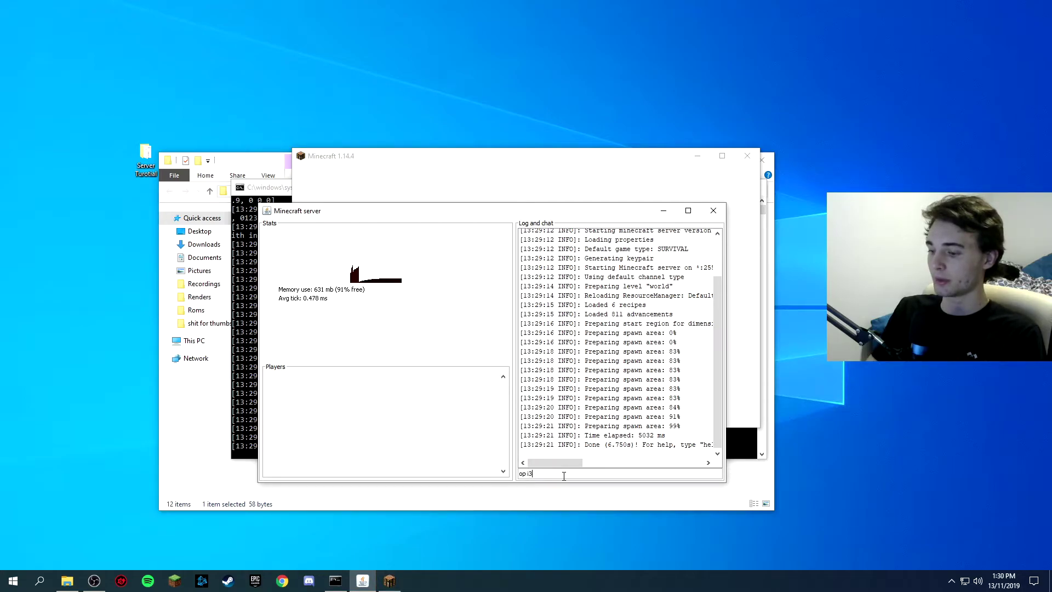
pyautogui.write('enjamin')
pyautogui.press('Return')
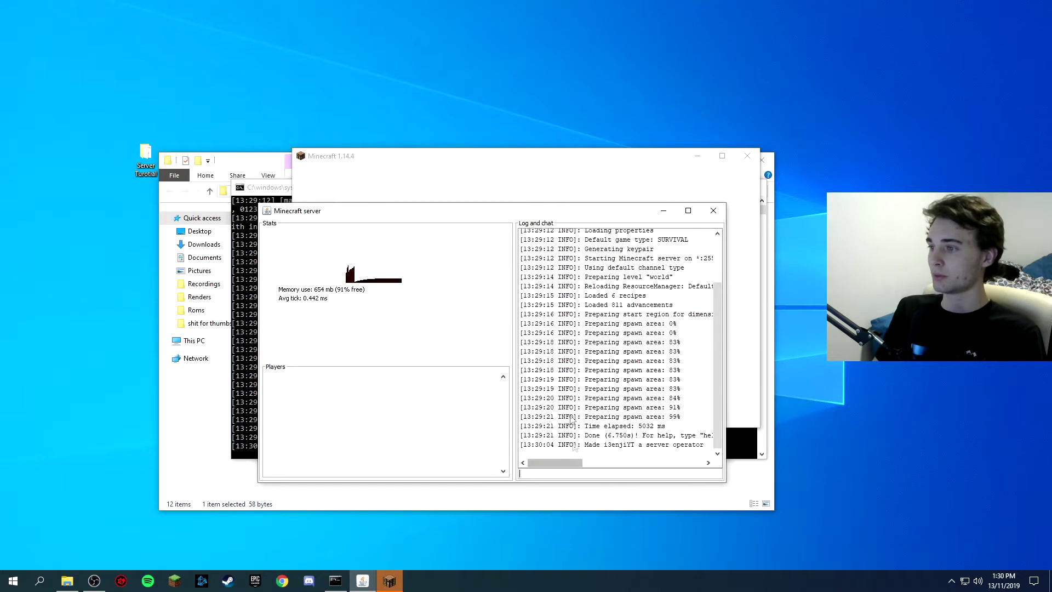
pyautogui.doubleClick(613, 444)
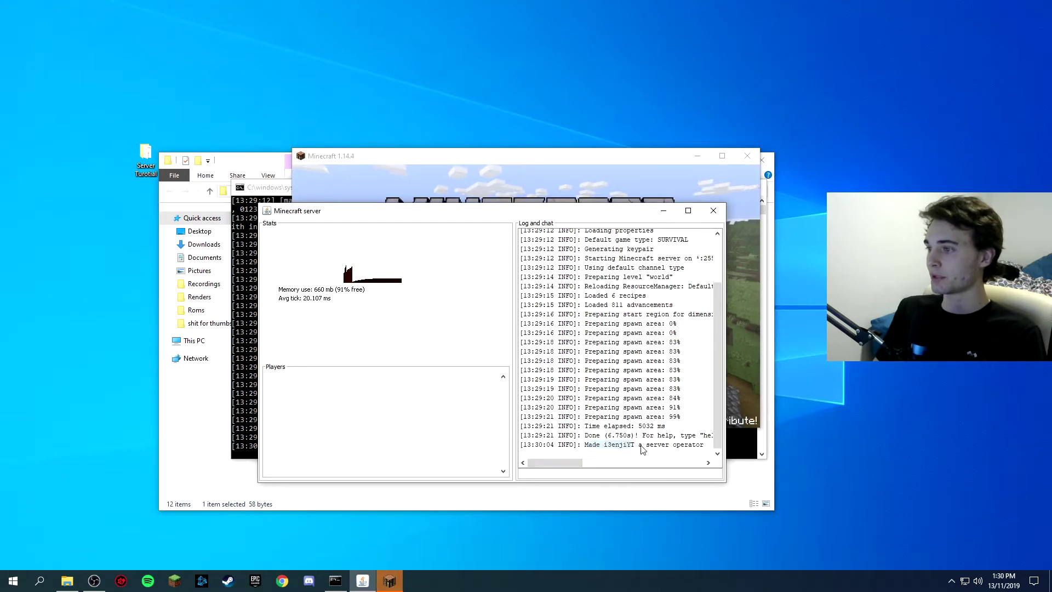
pyautogui.click(659, 188)
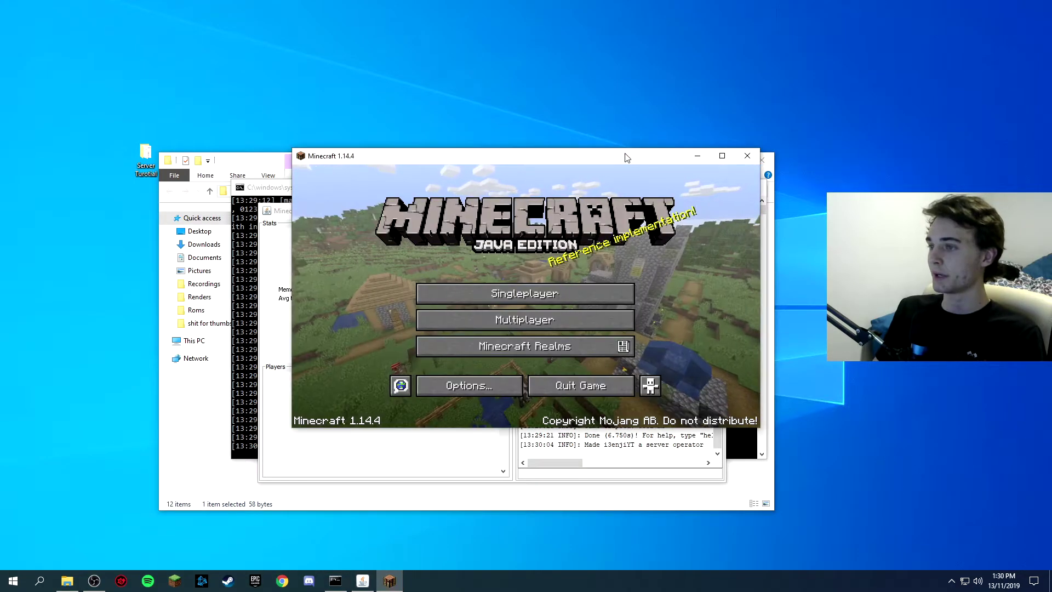
pyautogui.click(526, 316)
# Step: Direct Connect to localhost and join the local server
pyautogui.click(522, 382)
pyautogui.hotkey('ctrl', 'a')
pyautogui.write('localhost')
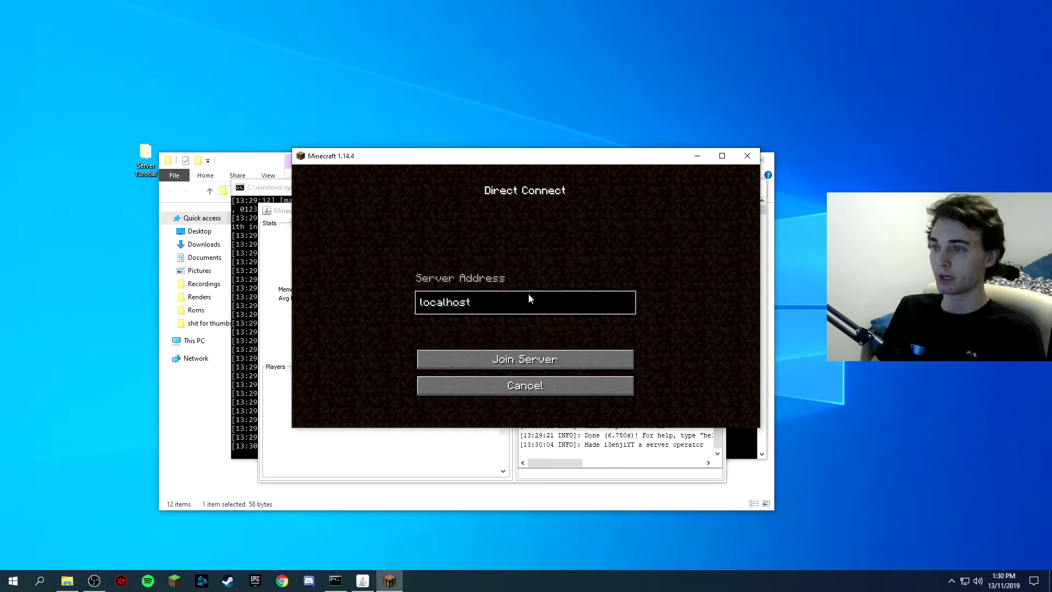
pyautogui.click(540, 362)
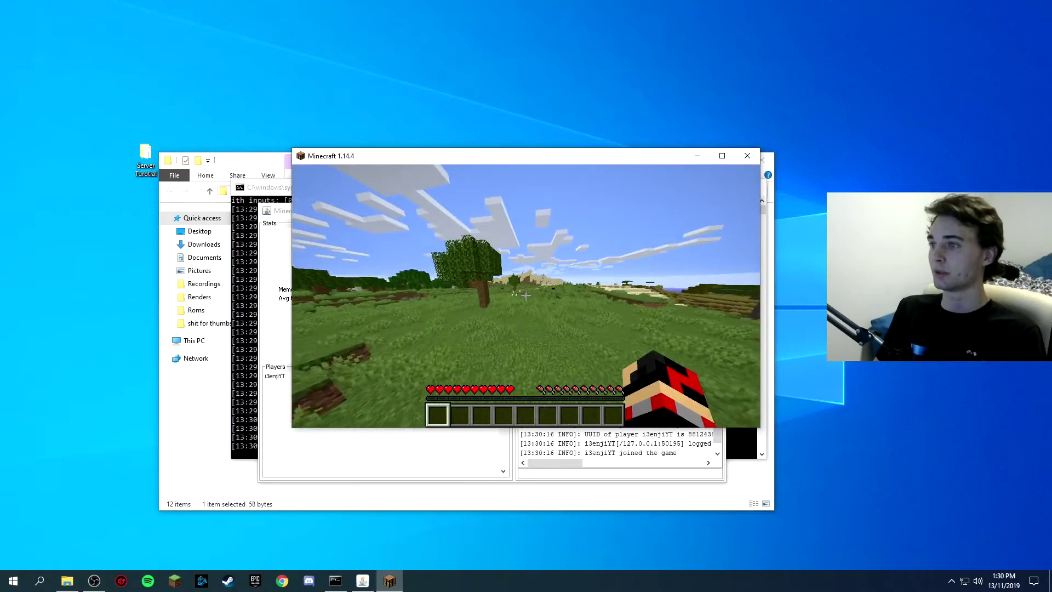
# Step: Run the stop command in chat to shut the server down, then return to the server list
pyautogui.press('Escape')
pyautogui.press('Escape')
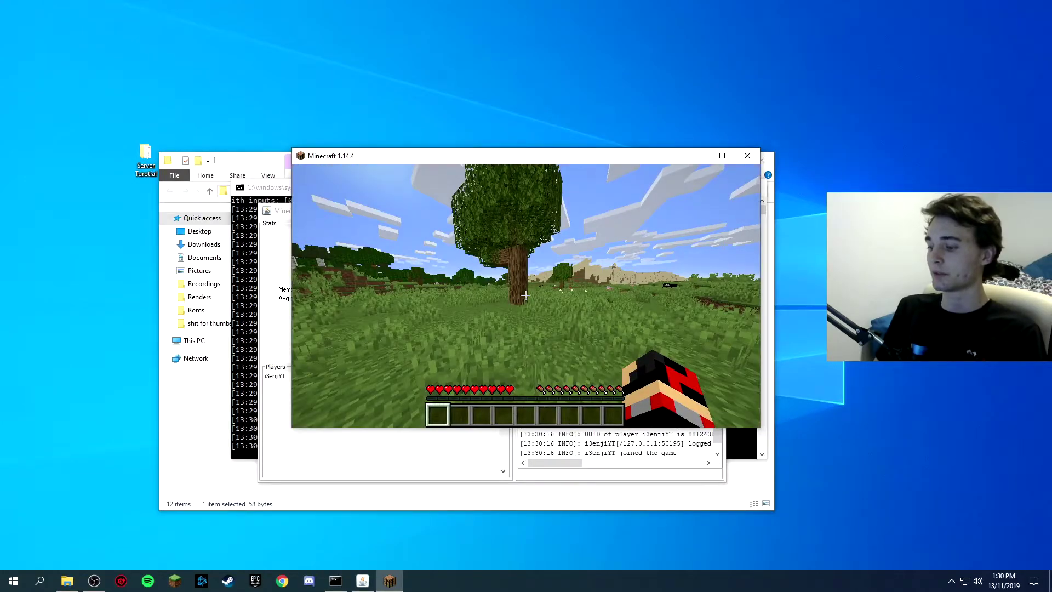
pyautogui.write('/stopsound')
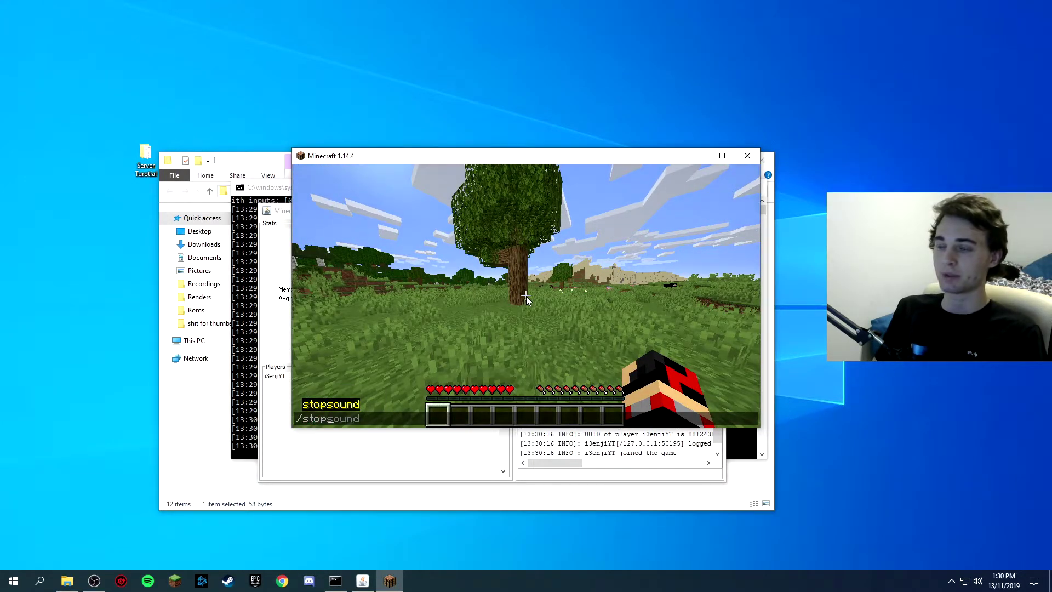
pyautogui.press('Return')
pyautogui.click(540, 315)
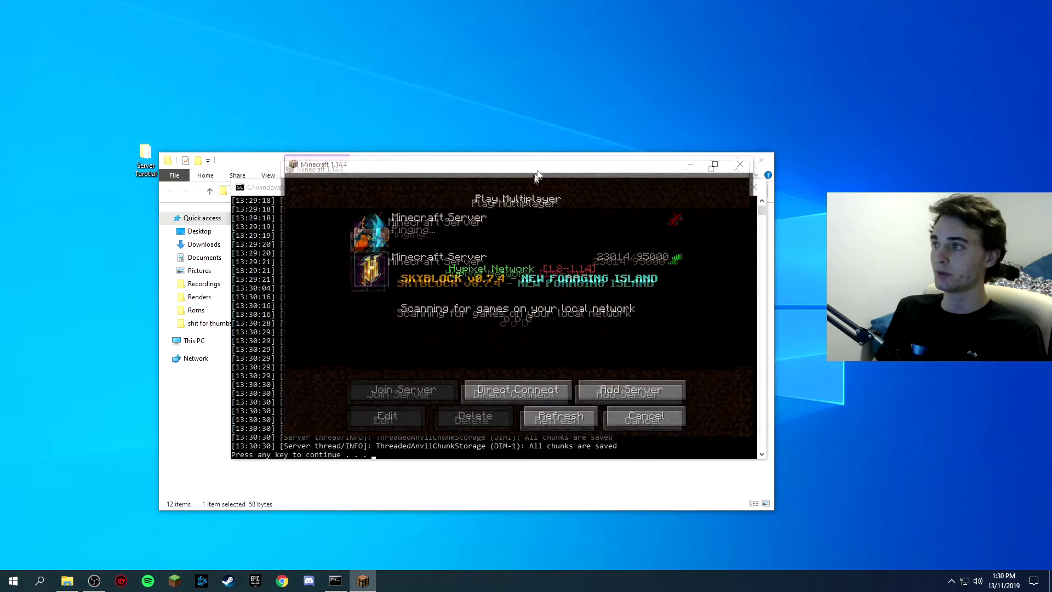
pyautogui.moveTo(439, 156); pyautogui.dragTo(420, 193)
# Step: Launch Hamachi from Windows search and power it off and on so both networks come online
pyautogui.click(49, 585)
pyautogui.write('hamachi')
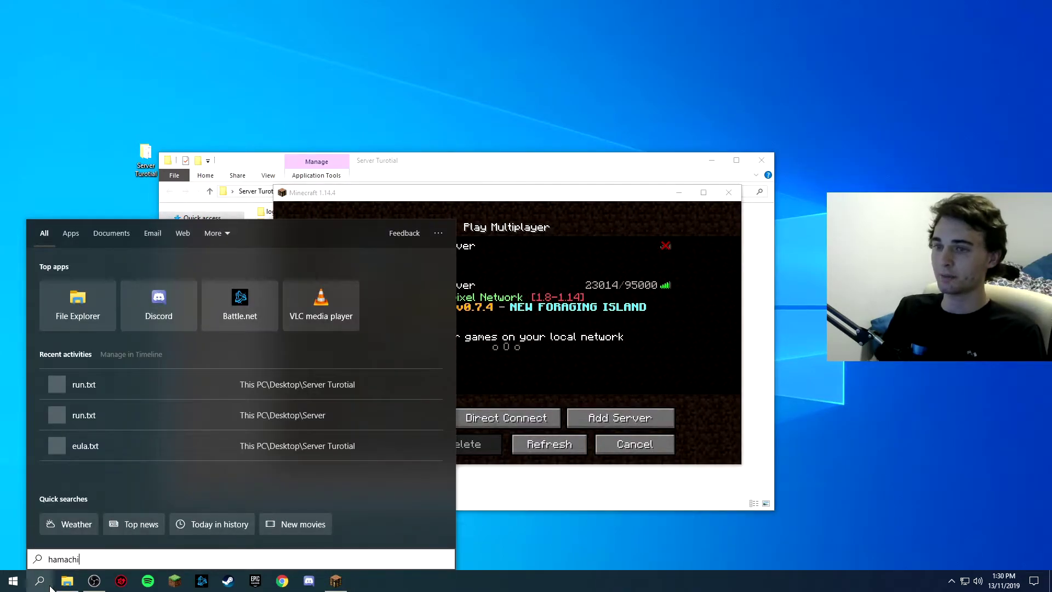
pyautogui.press('Return')
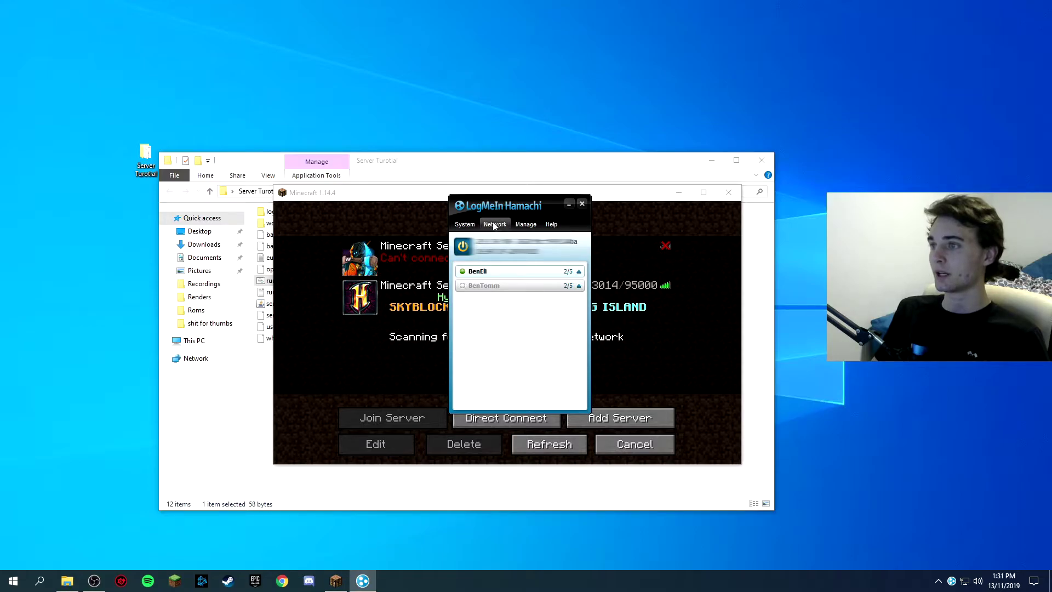
pyautogui.click(463, 248)
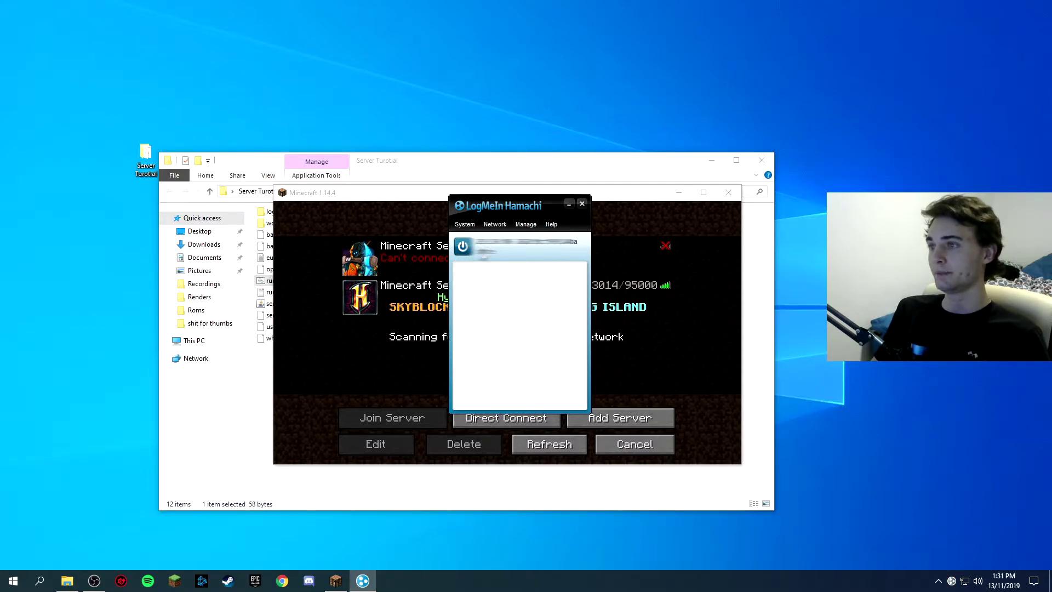
pyautogui.click(463, 248)
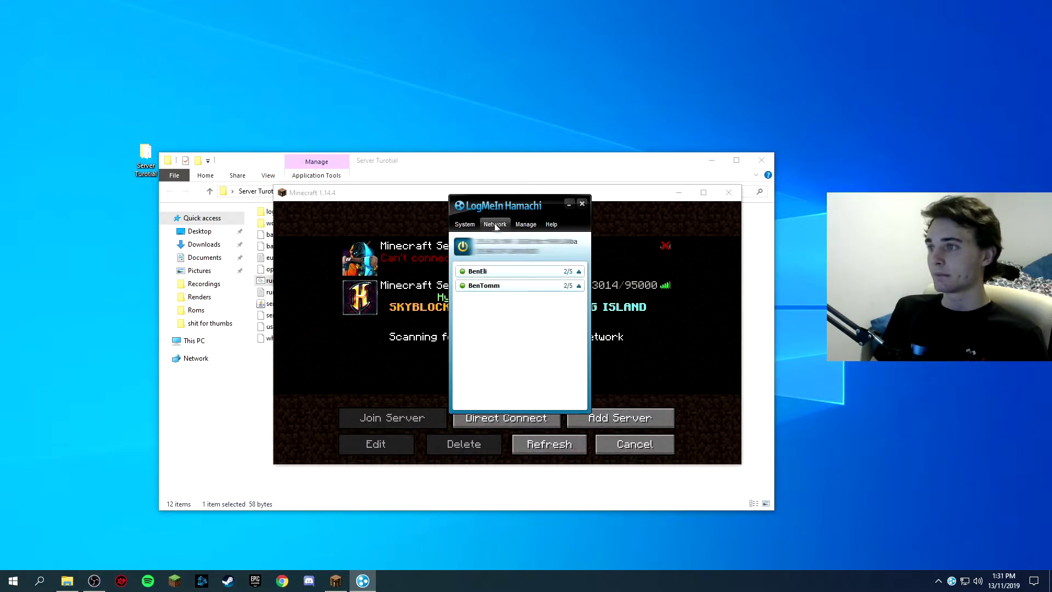
pyautogui.click(495, 225)
# Step: Create the Hamachi network YTtut with a password and select it in the list
pyautogui.click(508, 243)
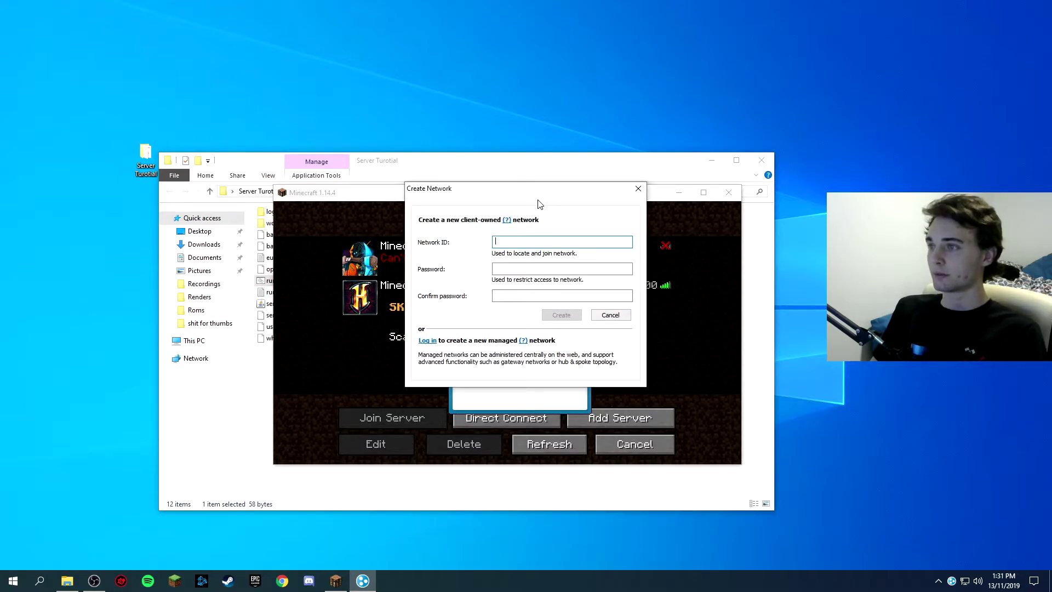
pyautogui.moveTo(544, 185); pyautogui.dragTo(602, 222)
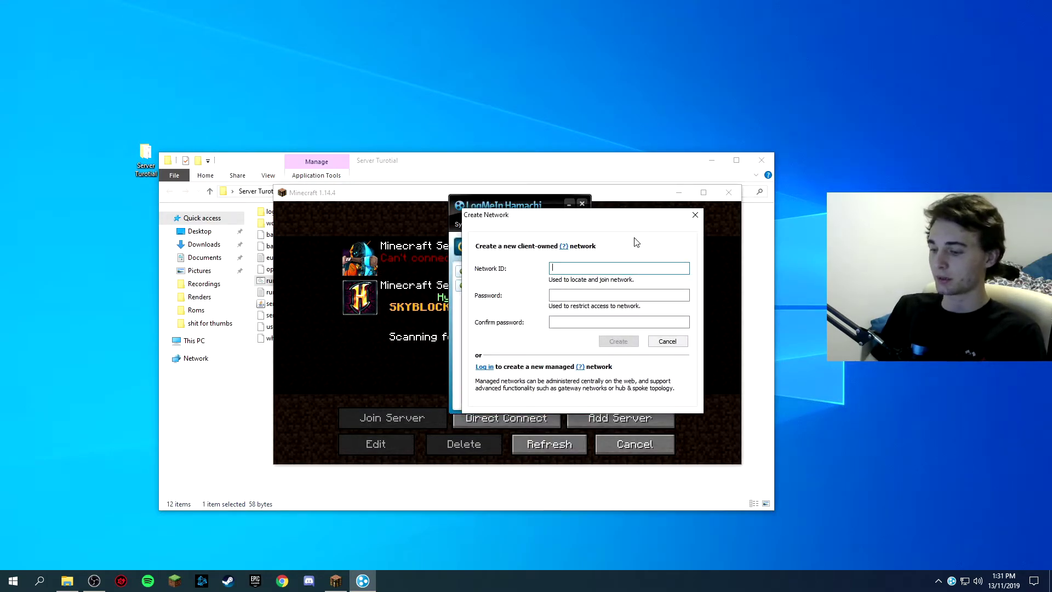
pyautogui.write('YTtut')
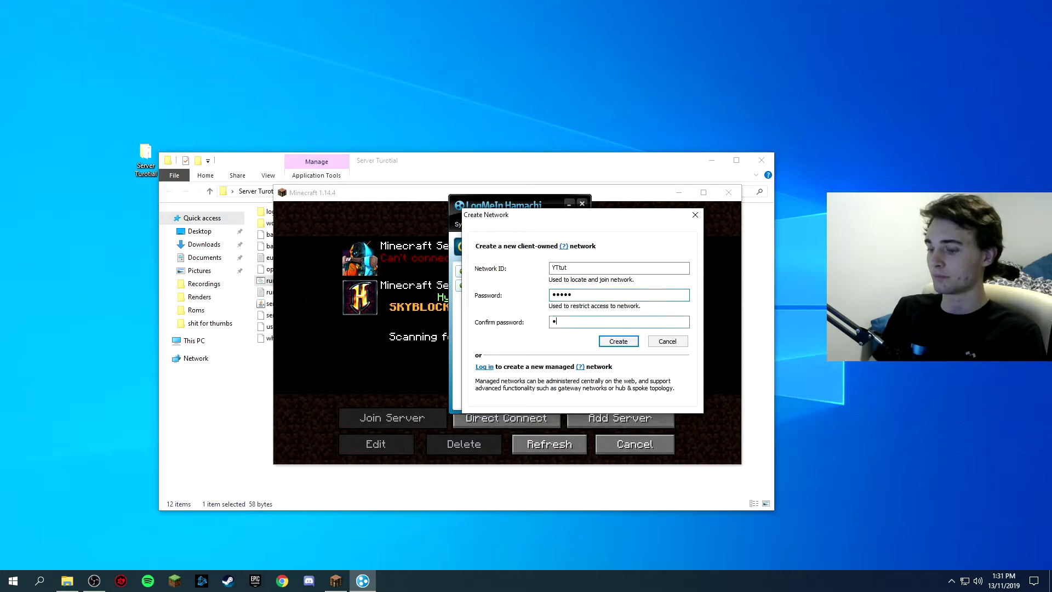
pyautogui.write('•••')
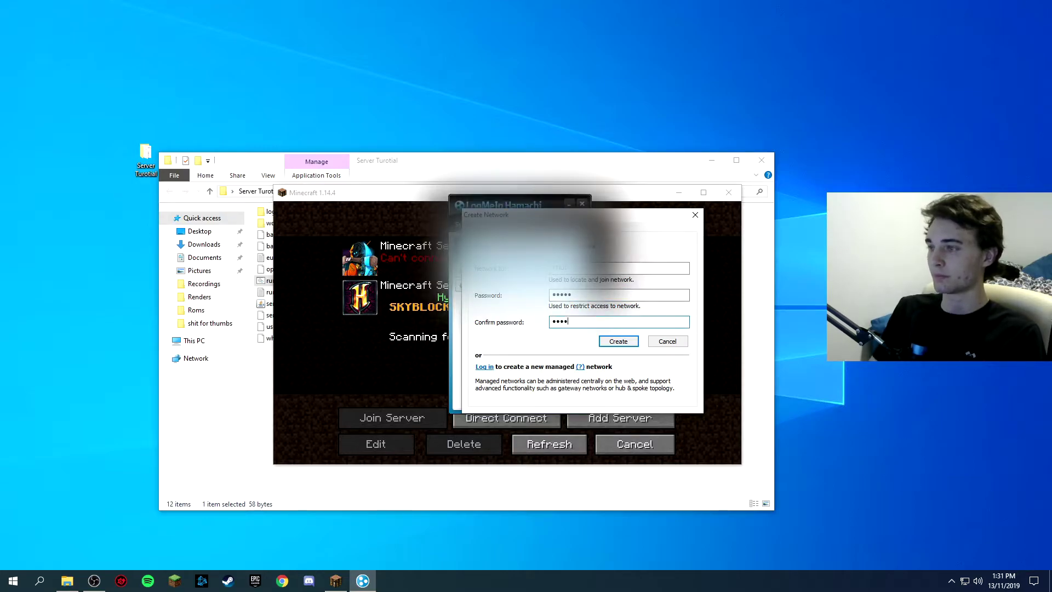
pyautogui.click(618, 341)
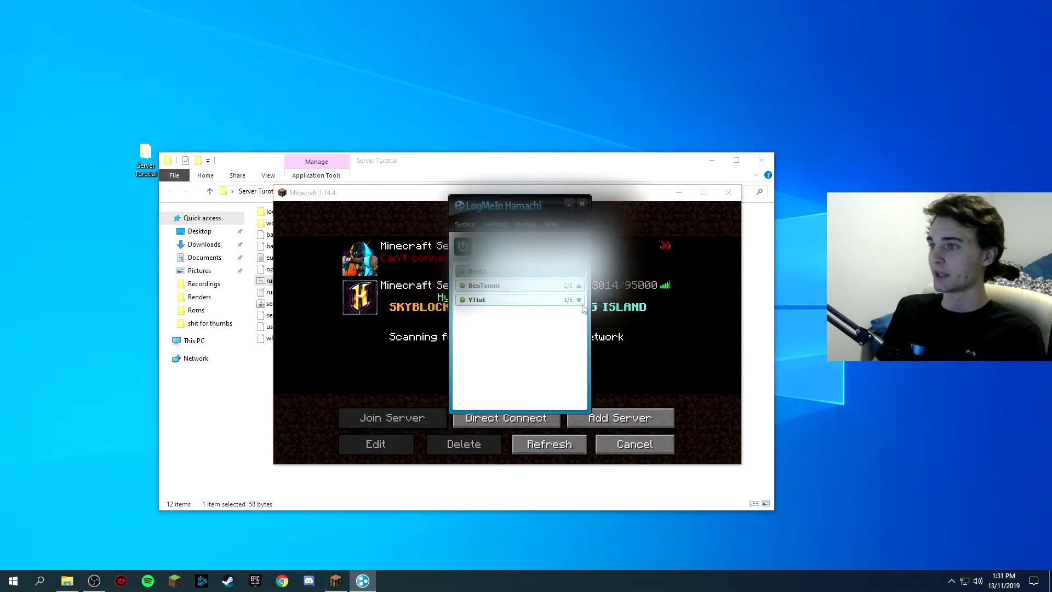
pyautogui.click(576, 304)
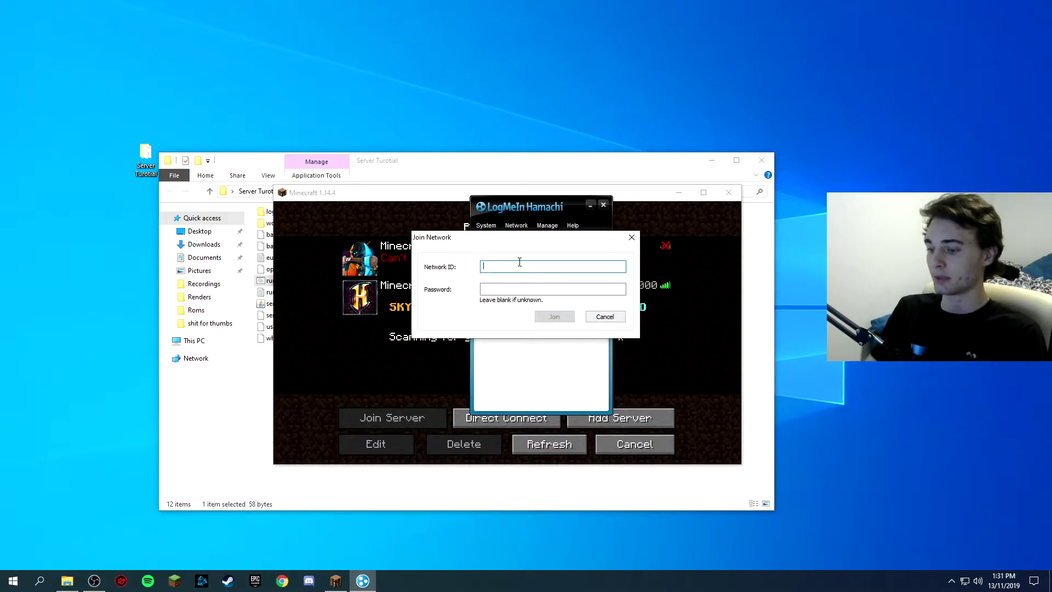
pyautogui.write('YTtut')
pyautogui.press('Tab')
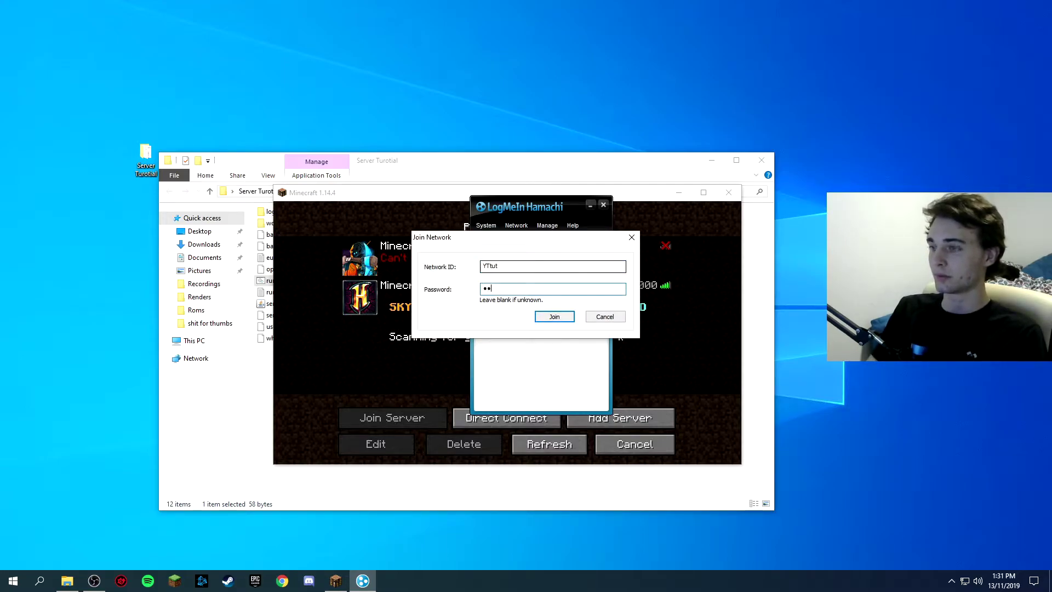
pyautogui.press('Return')
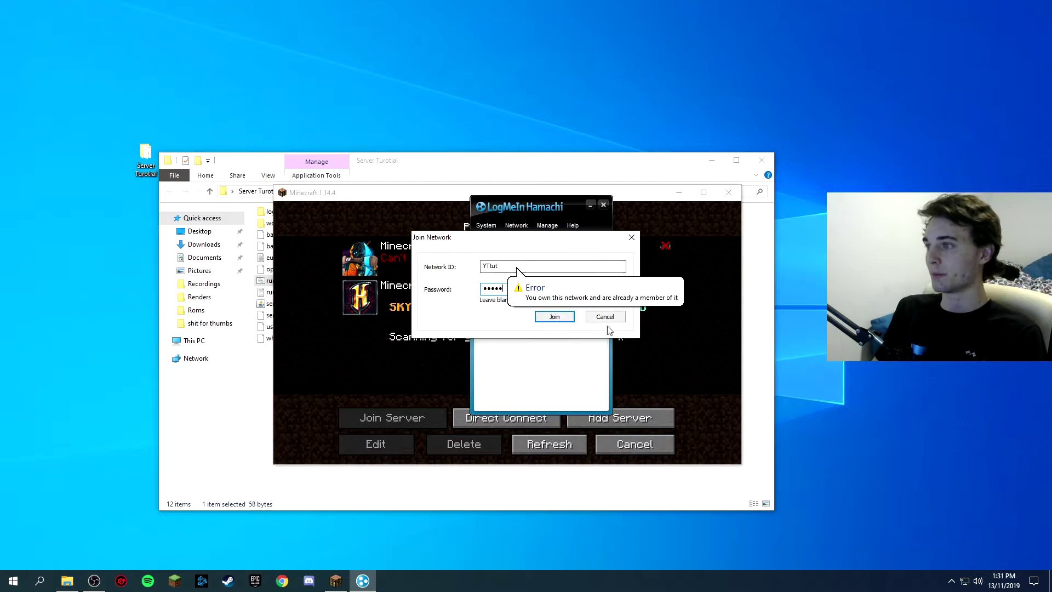
pyautogui.click(605, 317)
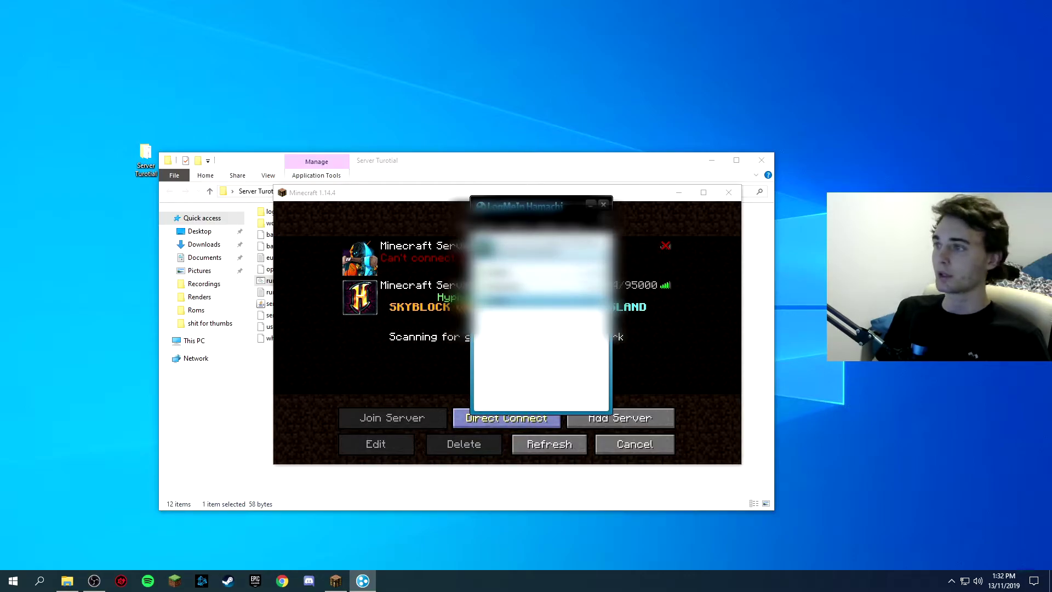
pyautogui.click(604, 204)
# Step: Restart the server from the run batch file and minimise the folder and console windows
pyautogui.click(459, 473)
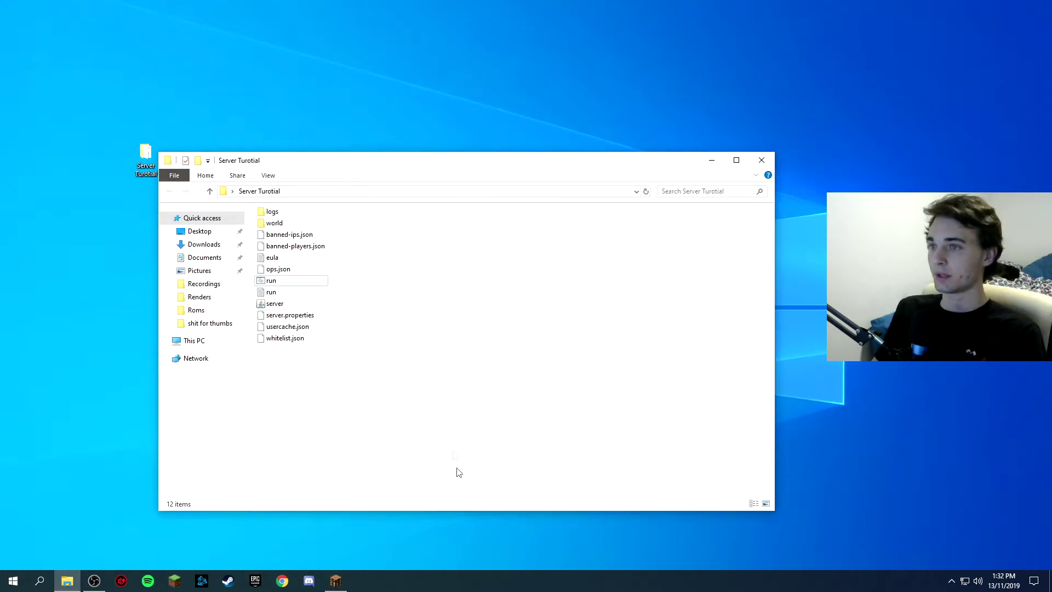
pyautogui.doubleClick(285, 283)
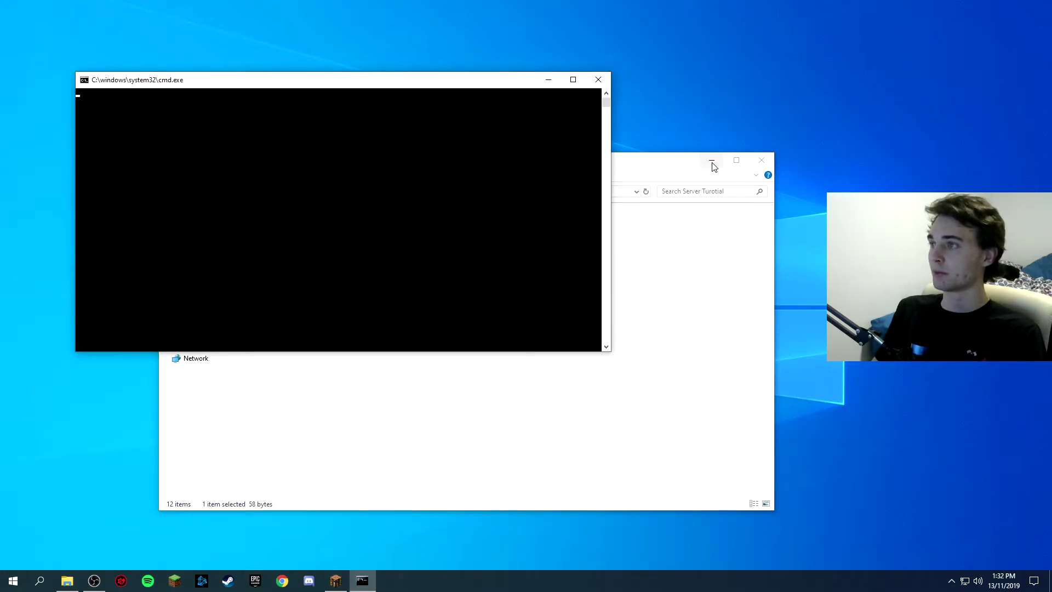
pyautogui.click(712, 161)
pyautogui.click(548, 79)
# Step: Add a new server entry to the multiplayer list and join it
pyautogui.click(614, 414)
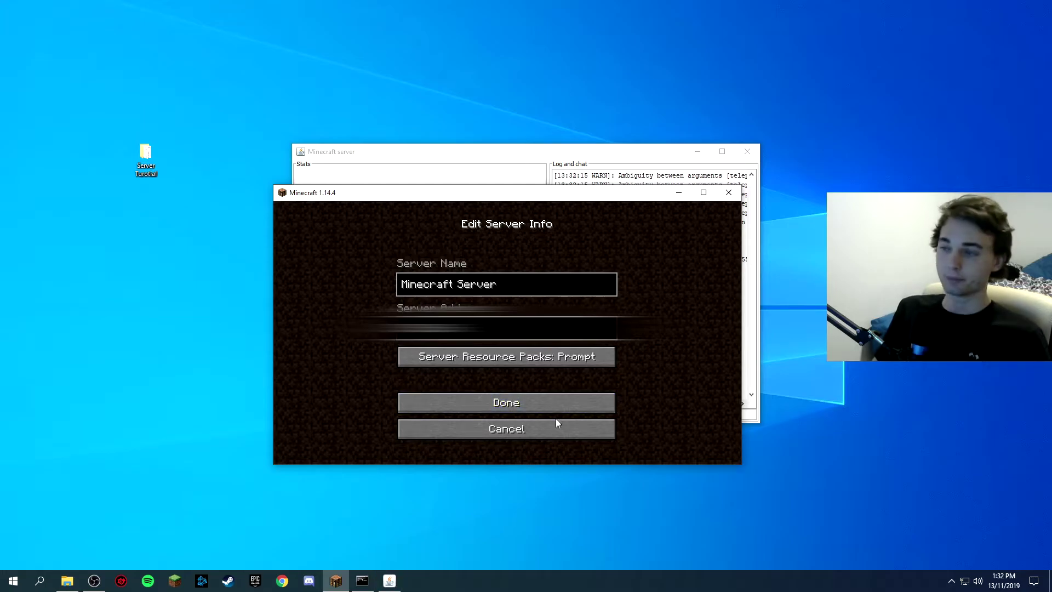
pyautogui.click(528, 404)
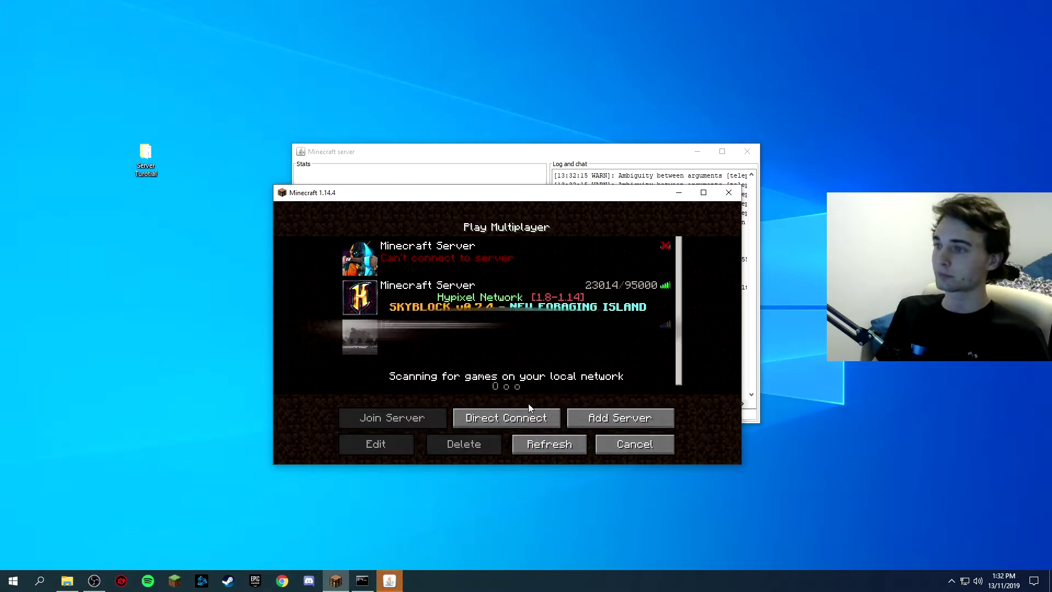
pyautogui.click(566, 161)
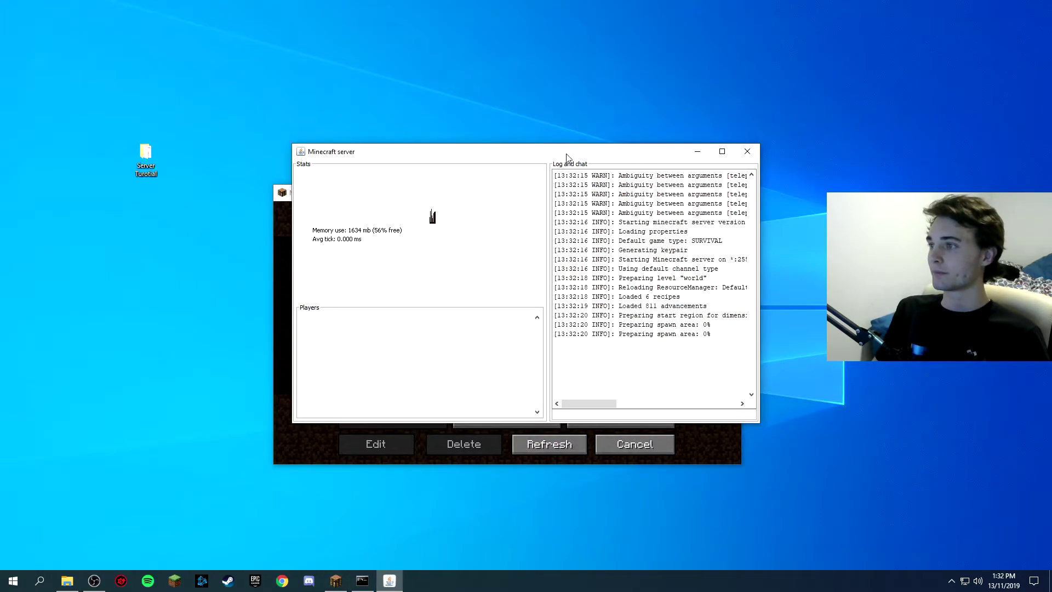
pyautogui.click(698, 151)
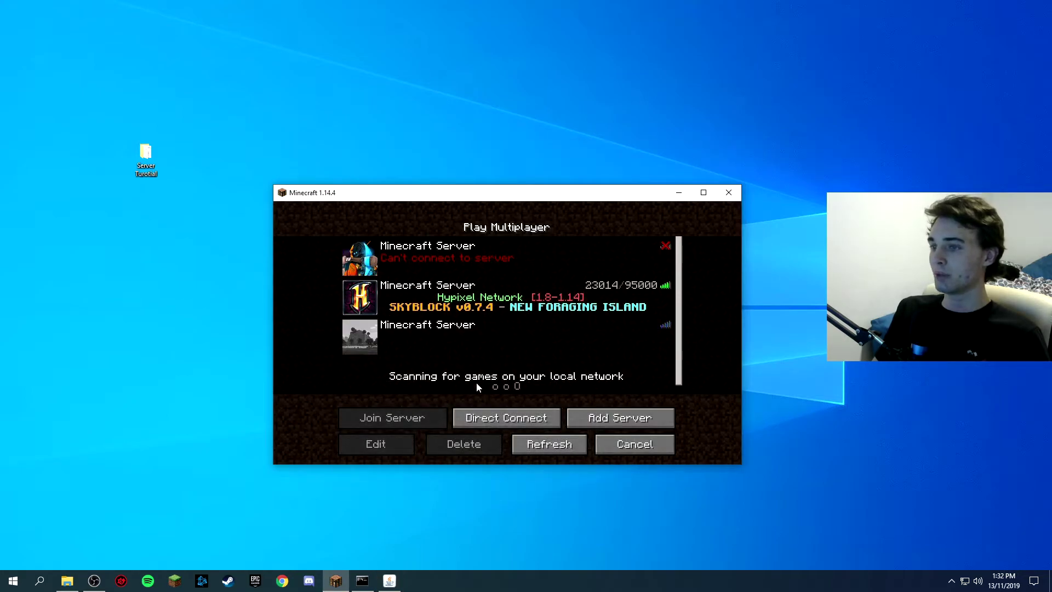
pyautogui.click(440, 331)
pyautogui.click(416, 421)
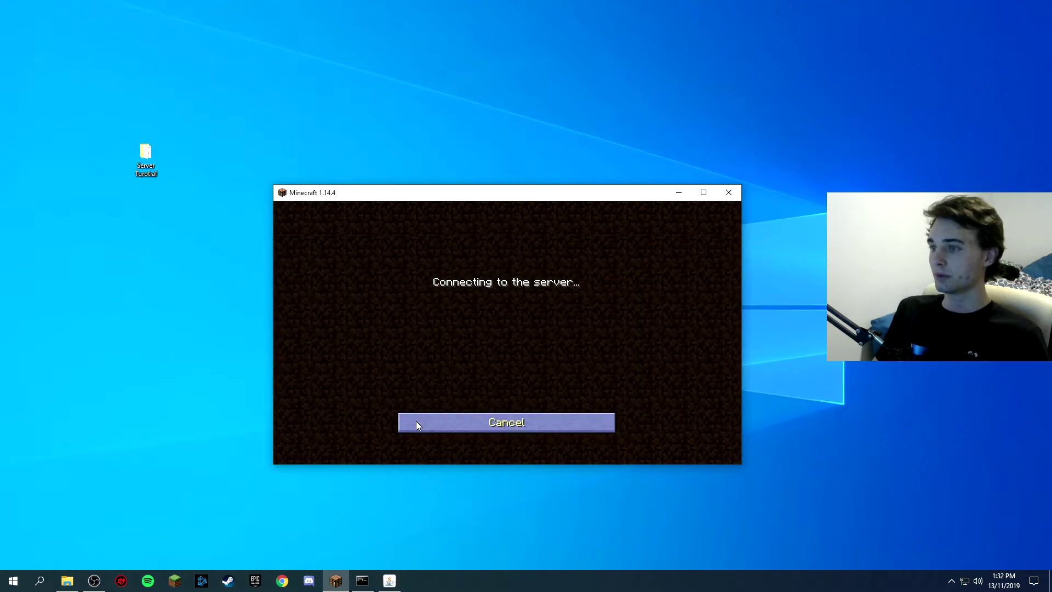
pyautogui.click(389, 584)
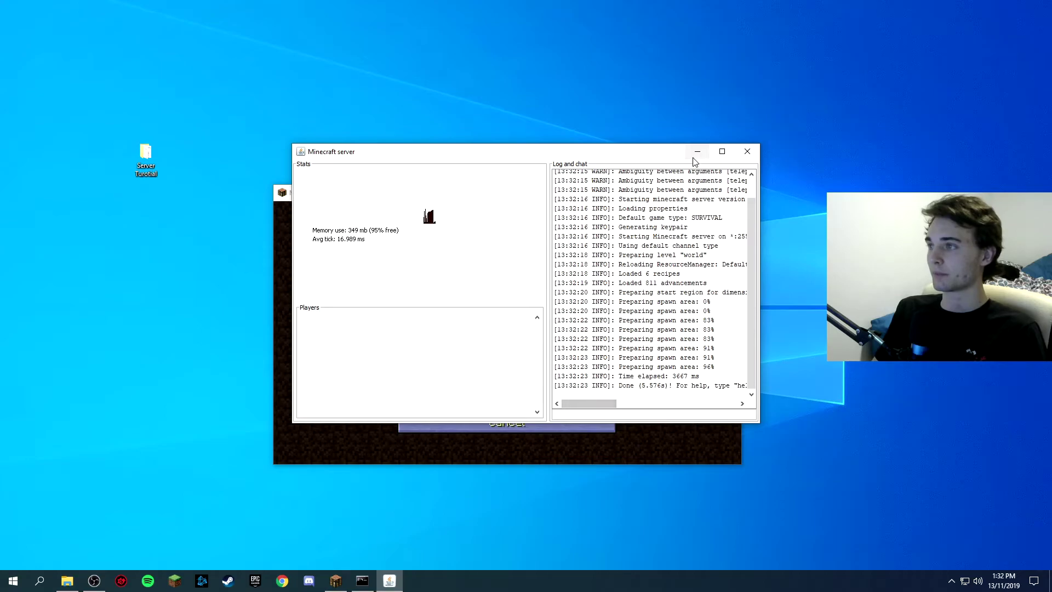
pyautogui.click(698, 151)
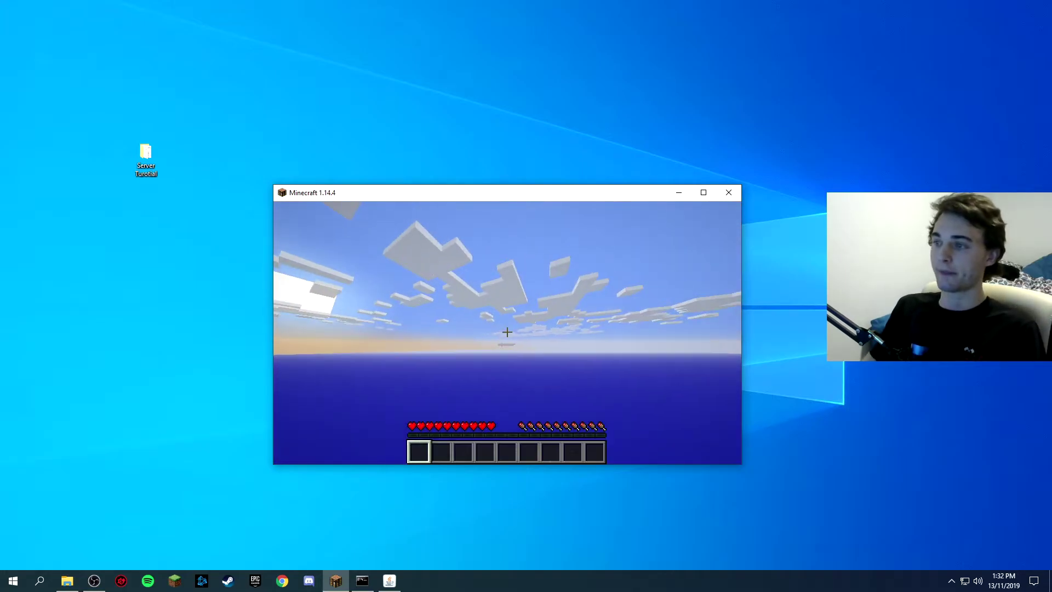
# Step: Check the online player list and walk across the savanna and river toward a cow
pyautogui.press('Tab')
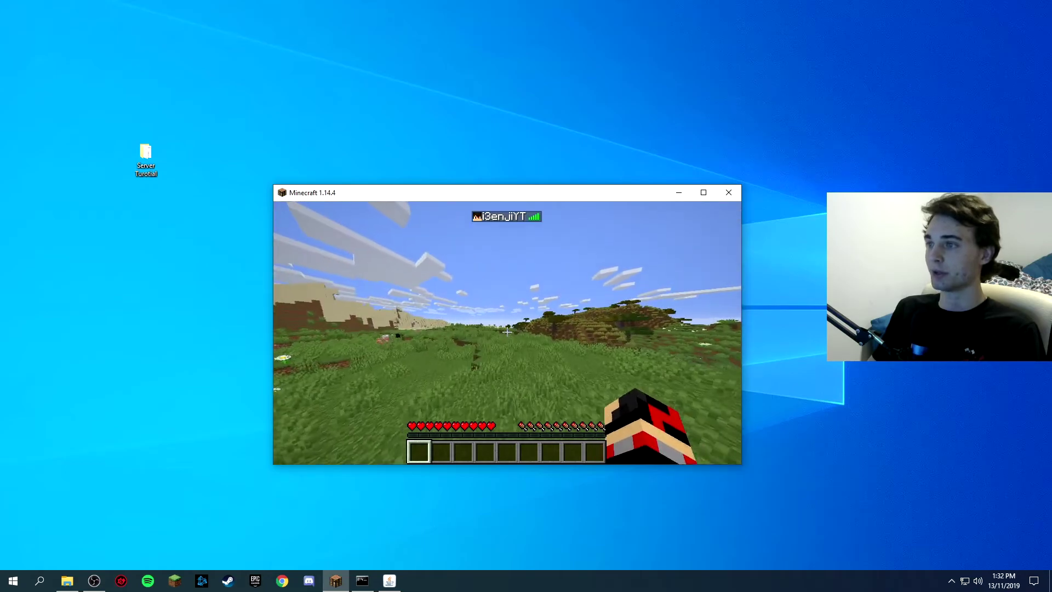
pyautogui.press('w')
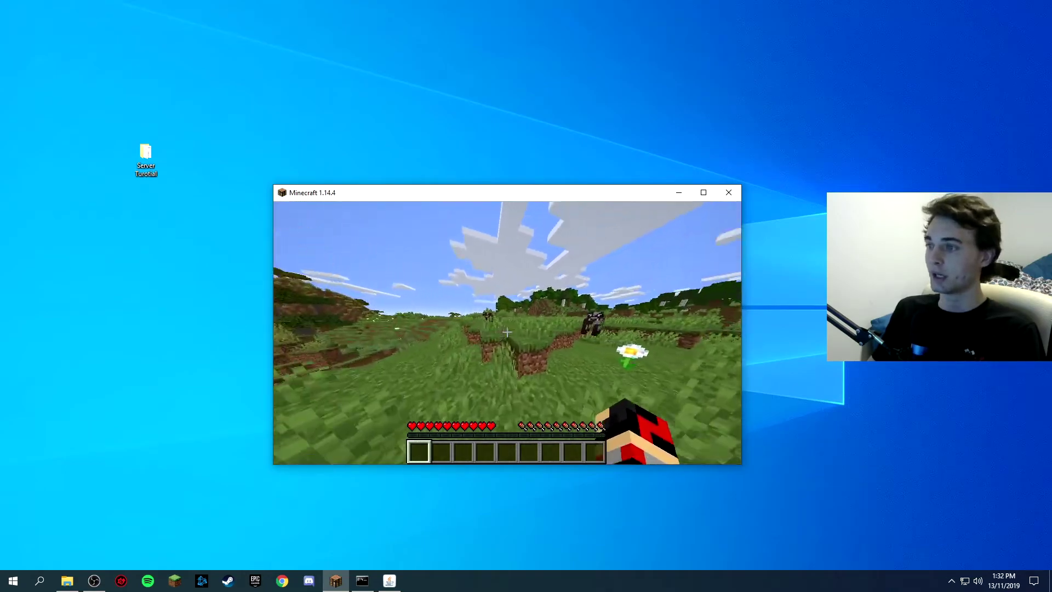
pyautogui.press('w')
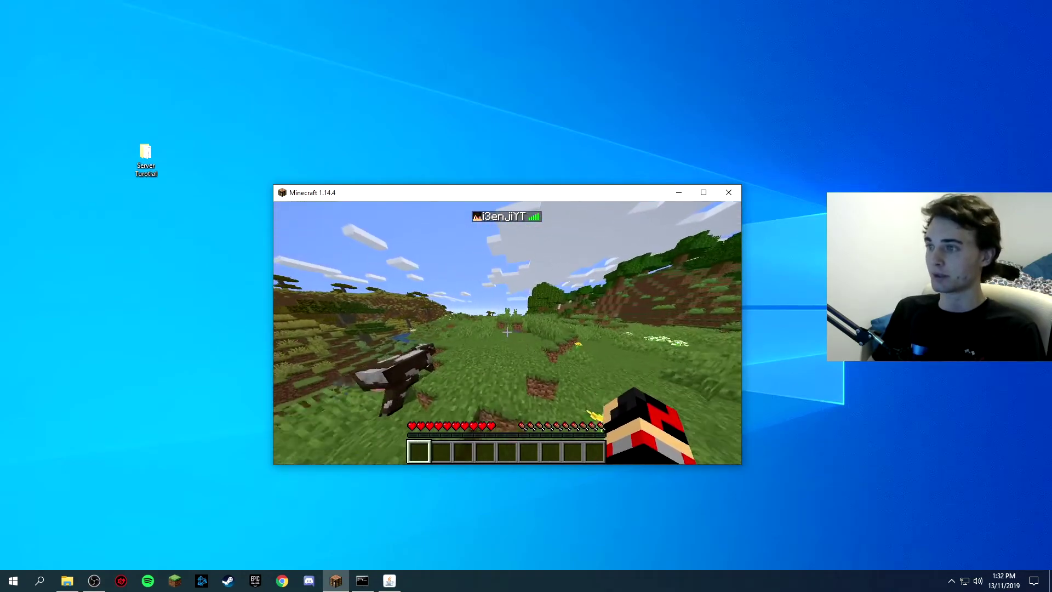
pyautogui.press('w')
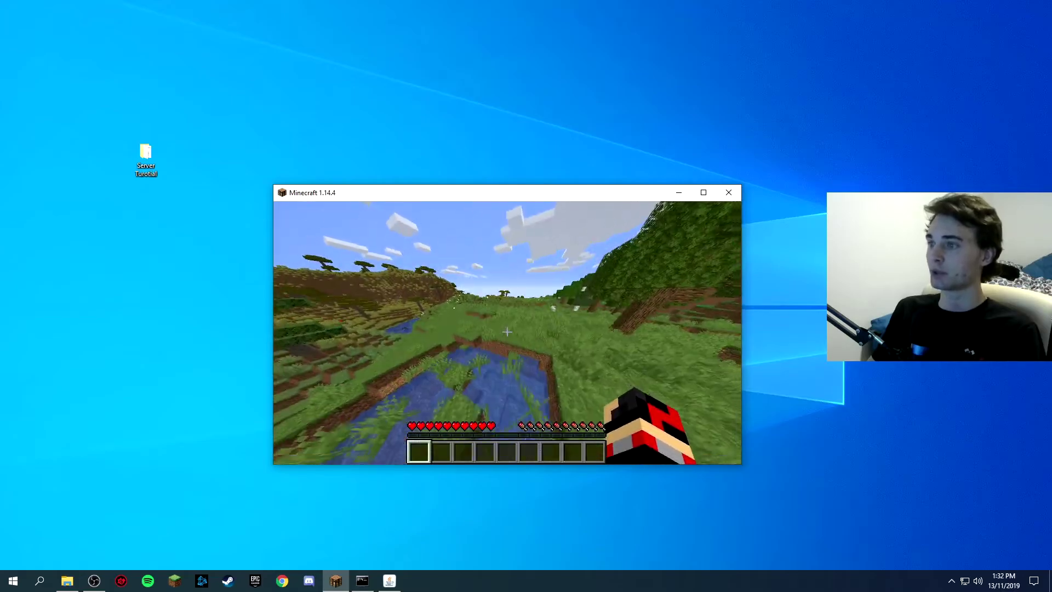
pyautogui.press('w')
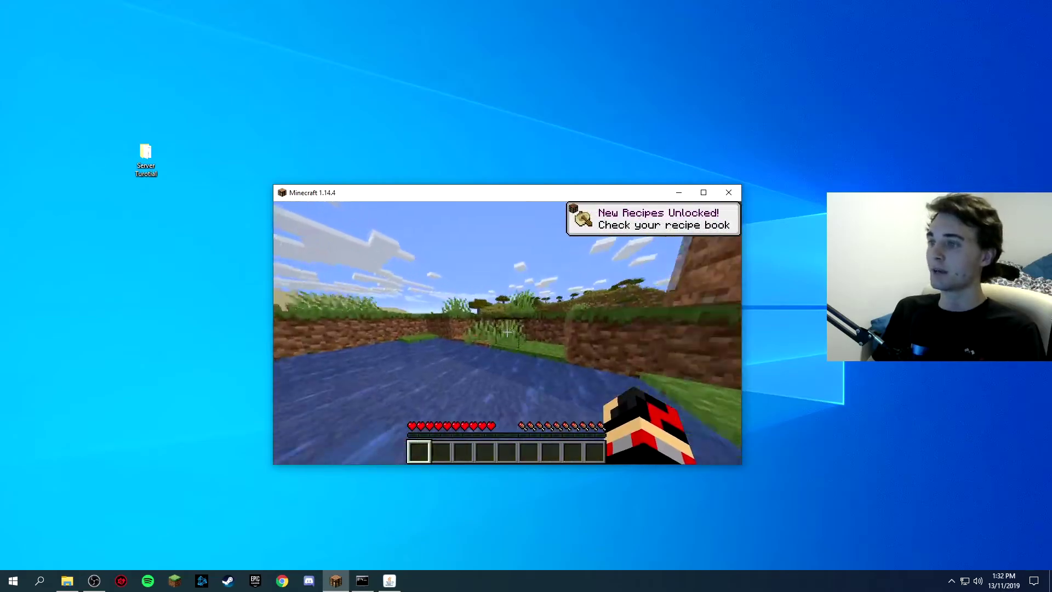
pyautogui.press('w')
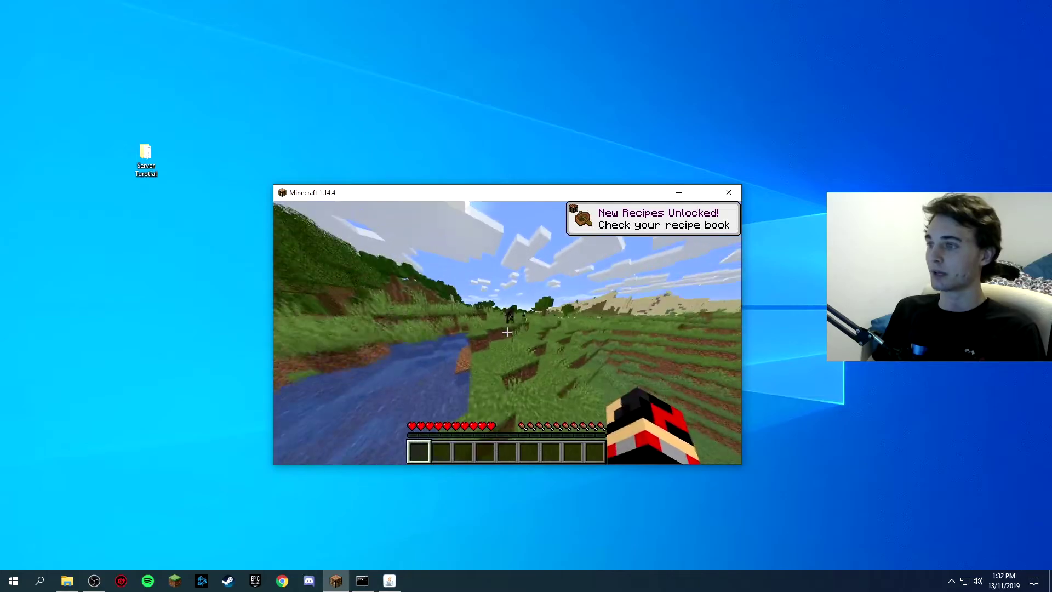
pyautogui.press('w')
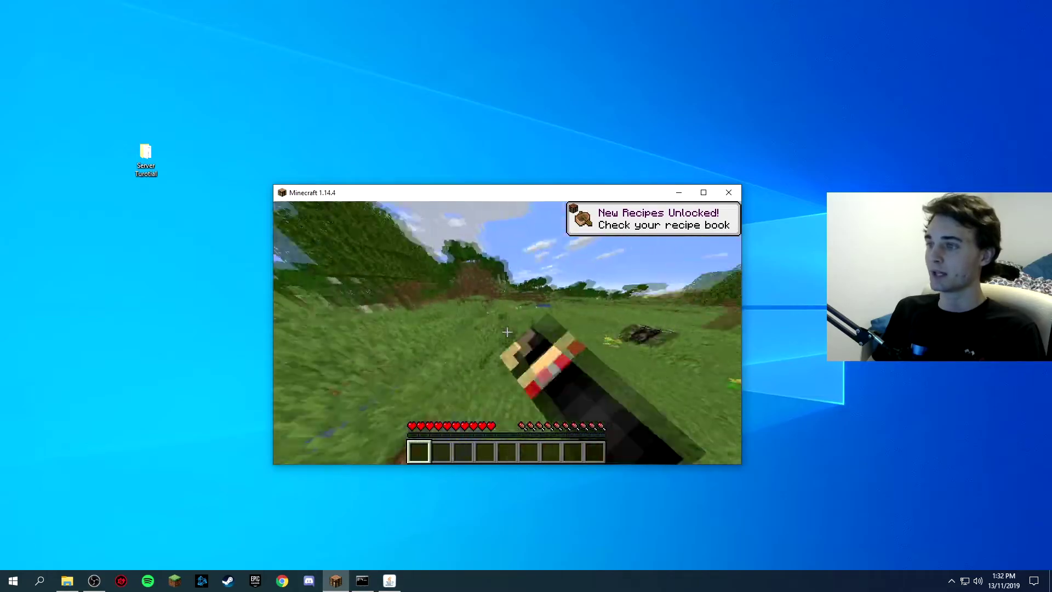
pyautogui.press('w')
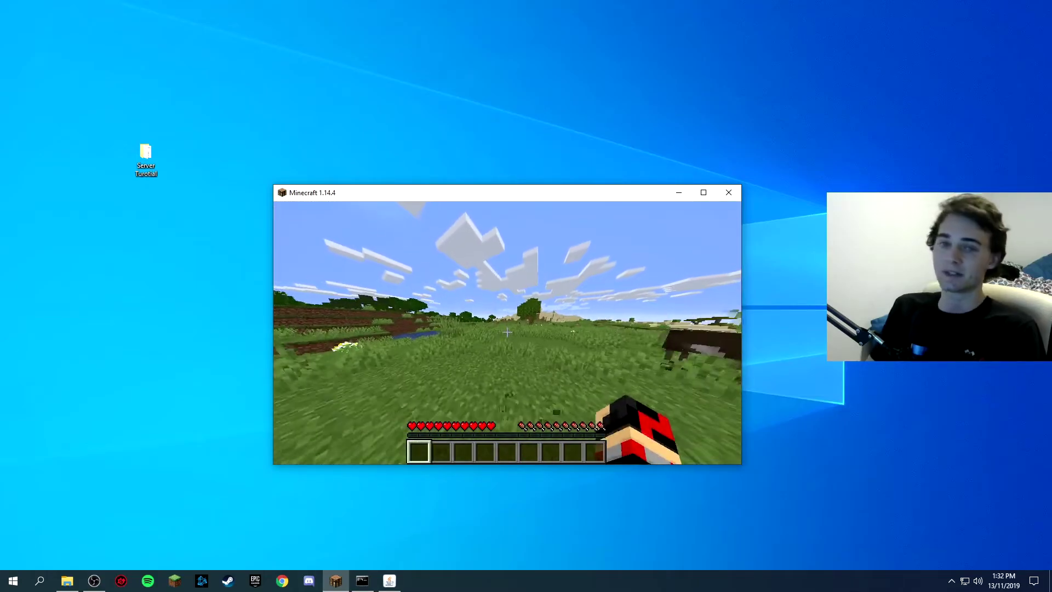
# Step: Pause the game, browse Options and Video Settings, then resume playing
pyautogui.press('Escape')
pyautogui.click(480, 340)
pyautogui.click(612, 364)
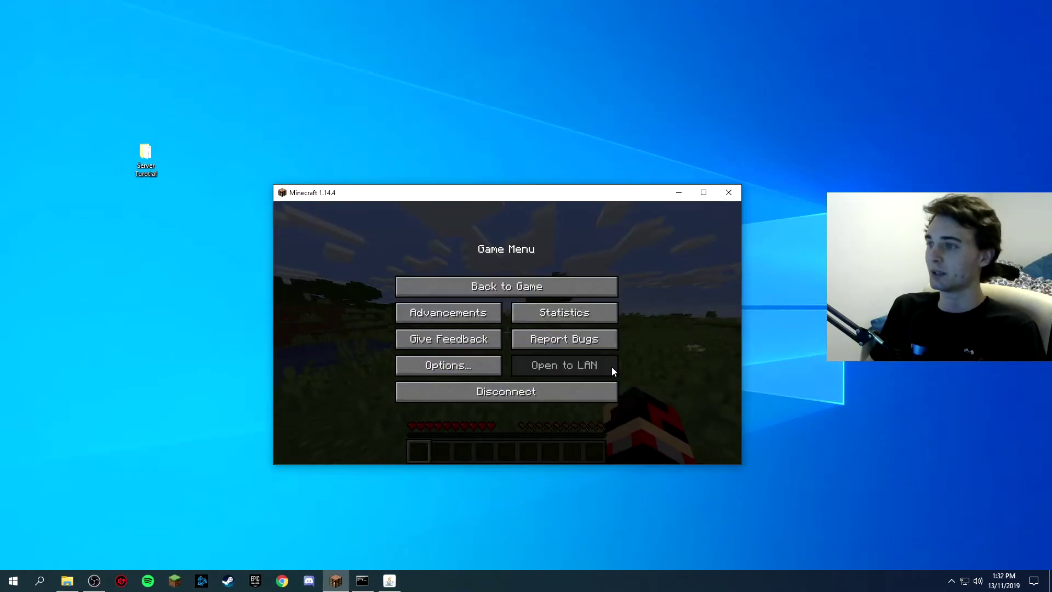
pyautogui.click(455, 365)
pyautogui.click(456, 327)
pyautogui.press('Escape')
pyautogui.press('Escape')
pyautogui.press('Escape')
pyautogui.press('w')
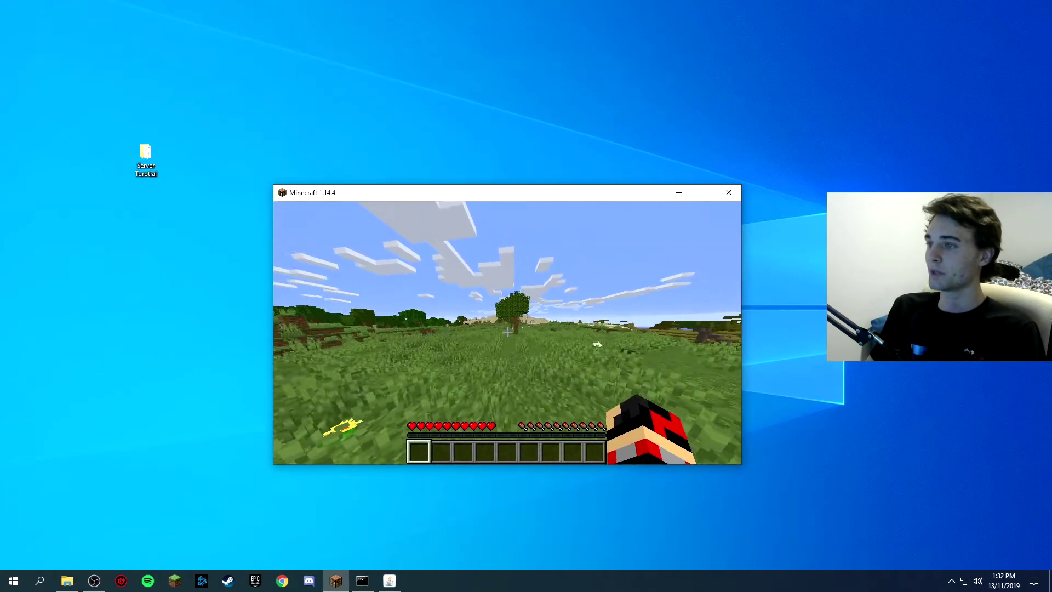
# Step: Stop the server with /stop in chat, return to the server list, and close its console
pyautogui.press('/')
pyautogui.write('stopsound')
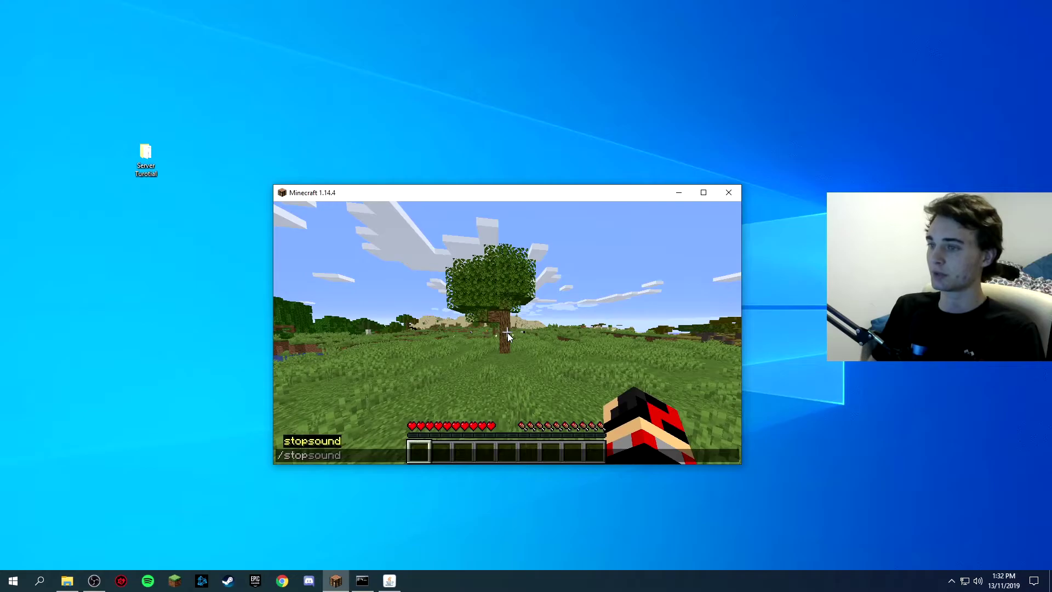
pyautogui.press('Return')
pyautogui.click(556, 358)
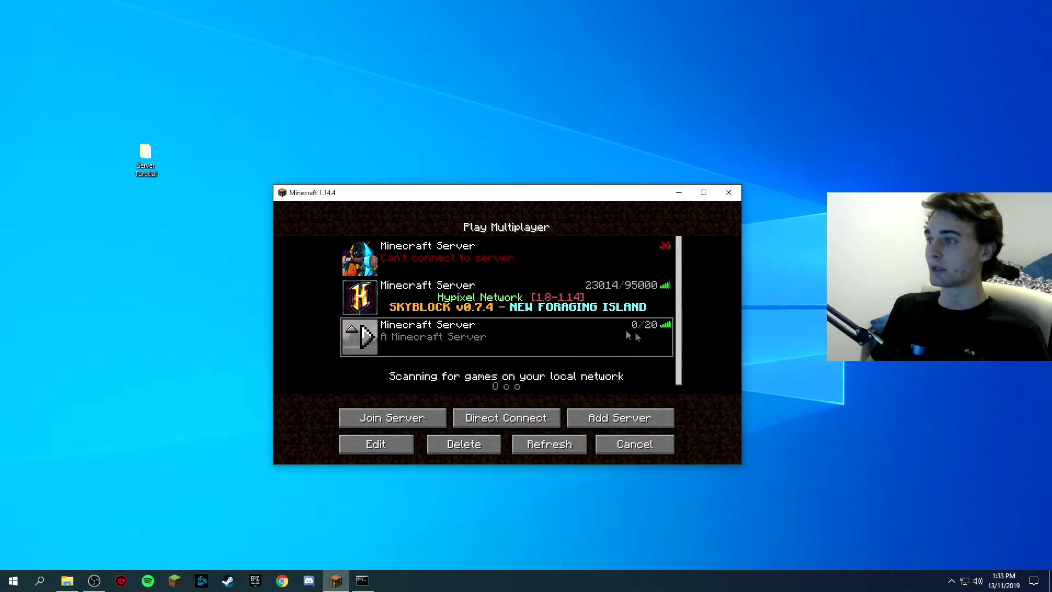
pyautogui.moveTo(613, 198); pyautogui.dragTo(594, 164)
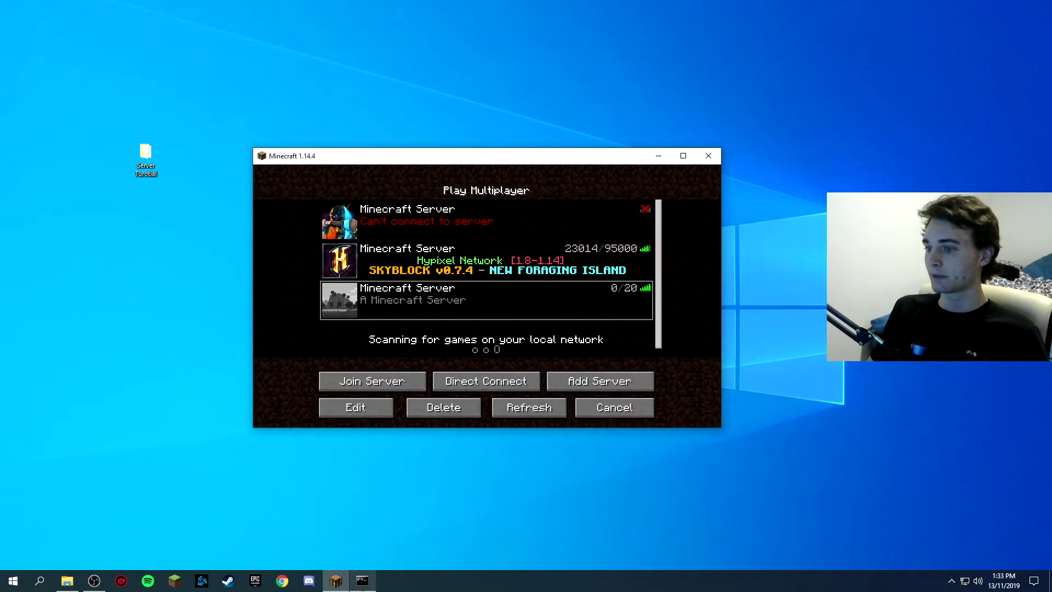
pyautogui.click(362, 580)
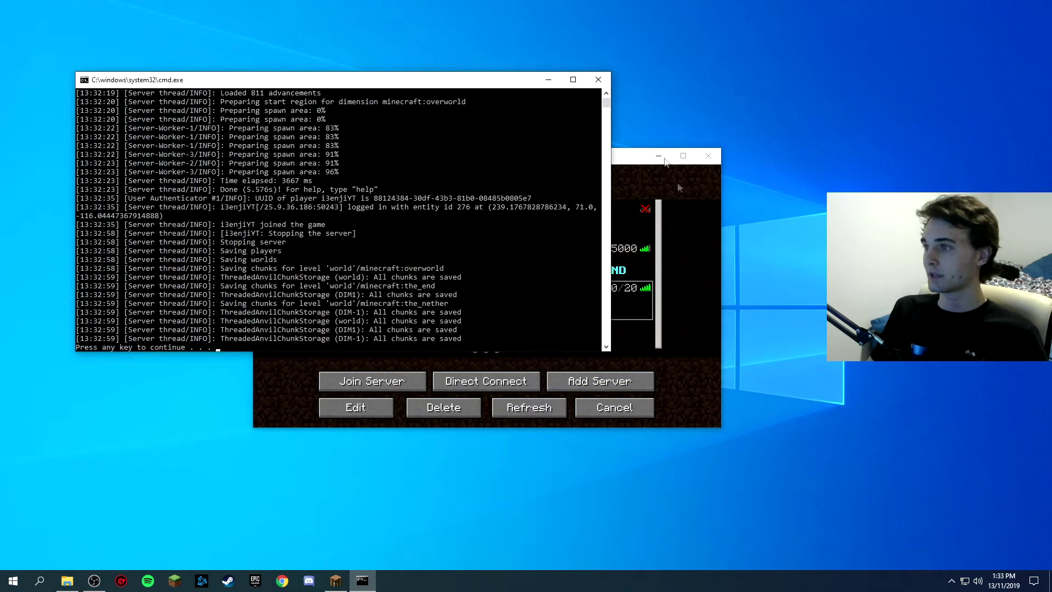
pyautogui.click(598, 82)
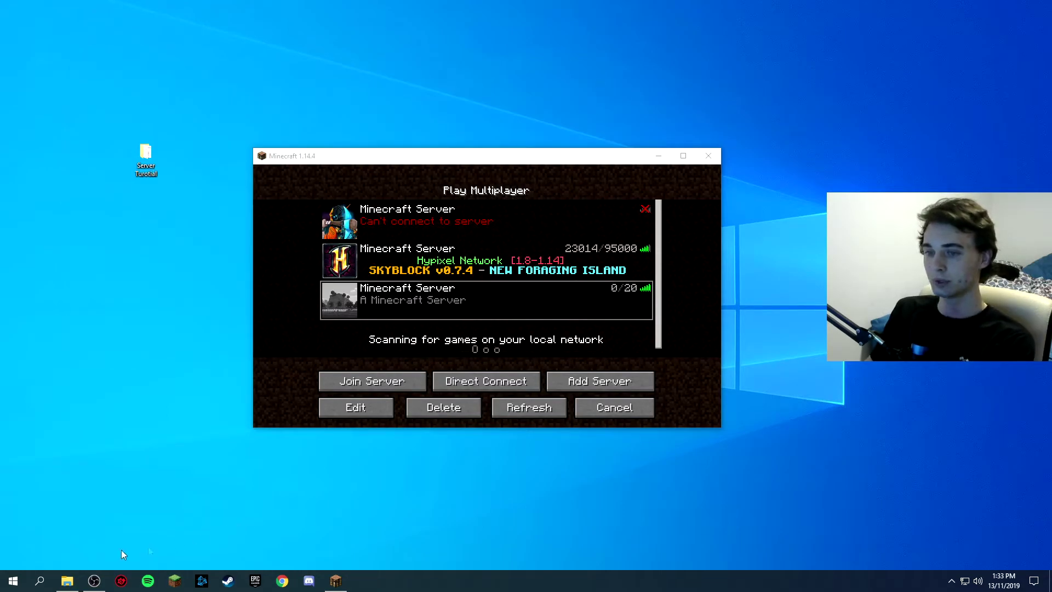
pyautogui.click(67, 580)
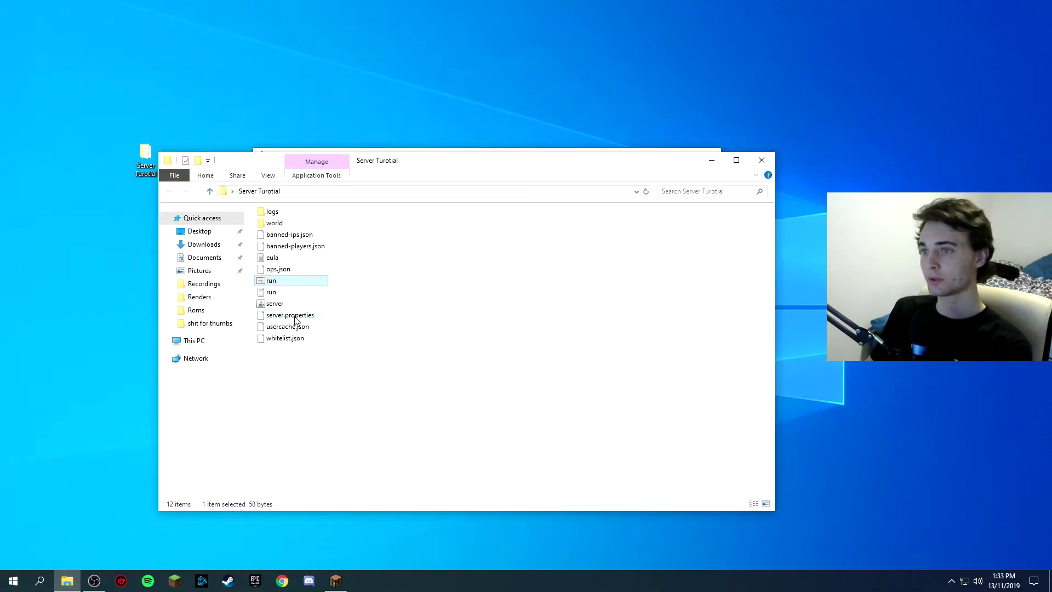
# Step: Open server.properties in Notepad and maximise the window
pyautogui.click(295, 316)
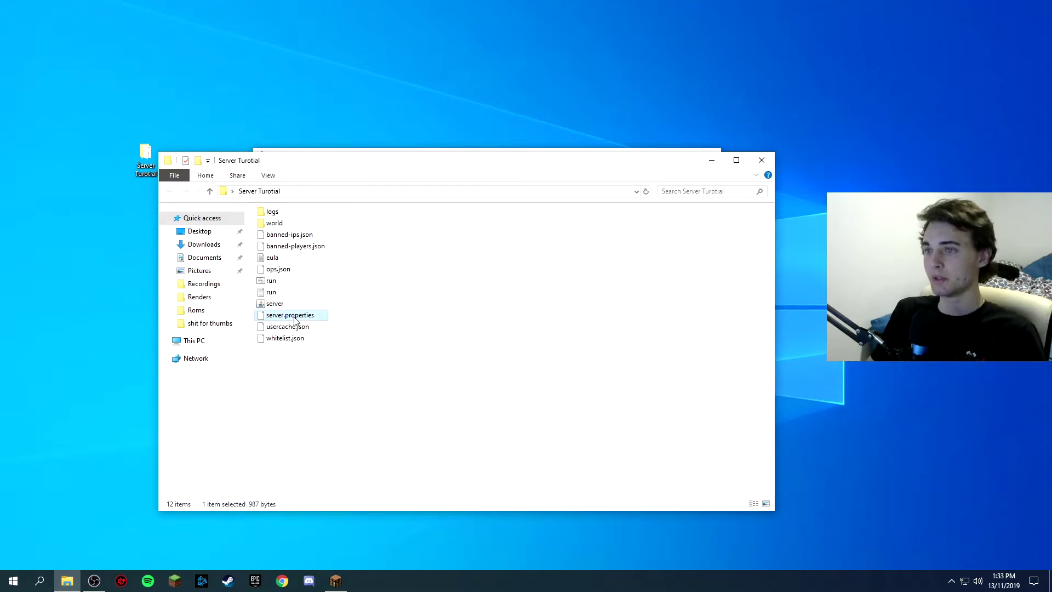
pyautogui.doubleClick(295, 321)
pyautogui.click(472, 222)
pyautogui.click(480, 278)
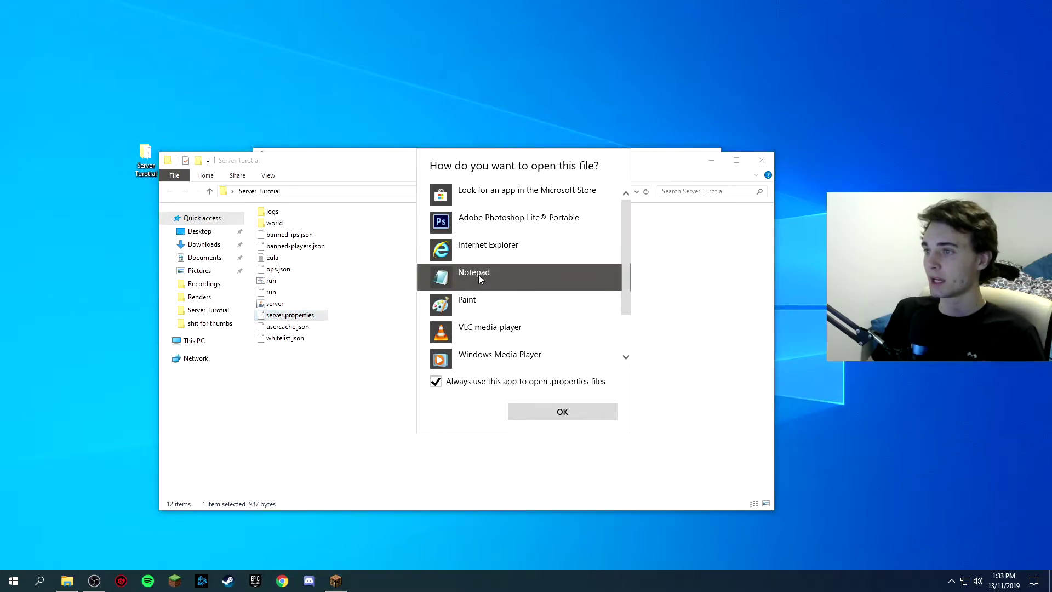
pyautogui.click(565, 412)
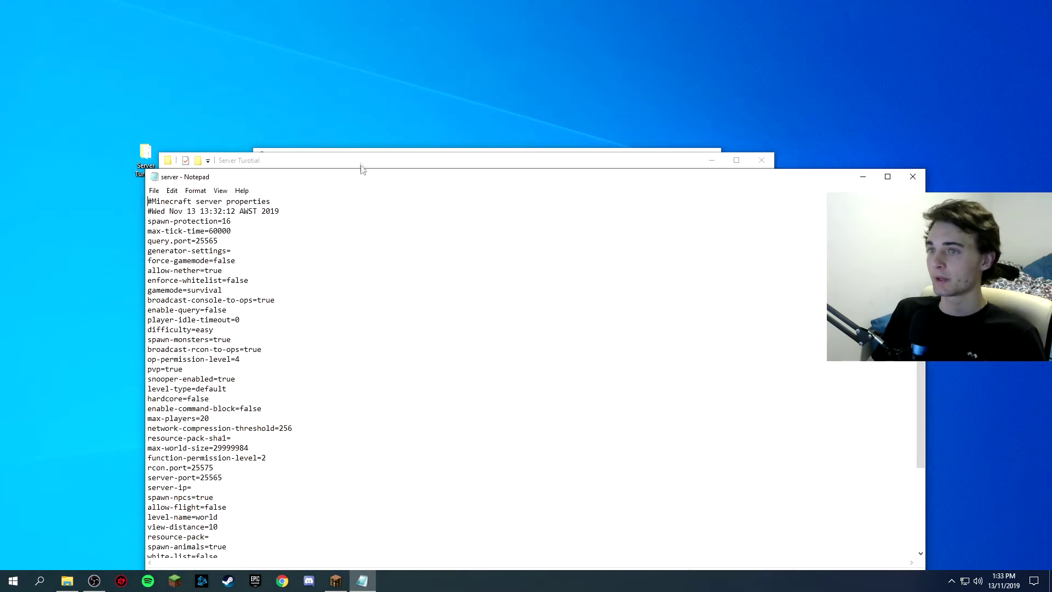
pyautogui.moveTo(372, 177); pyautogui.dragTo(351, 2)
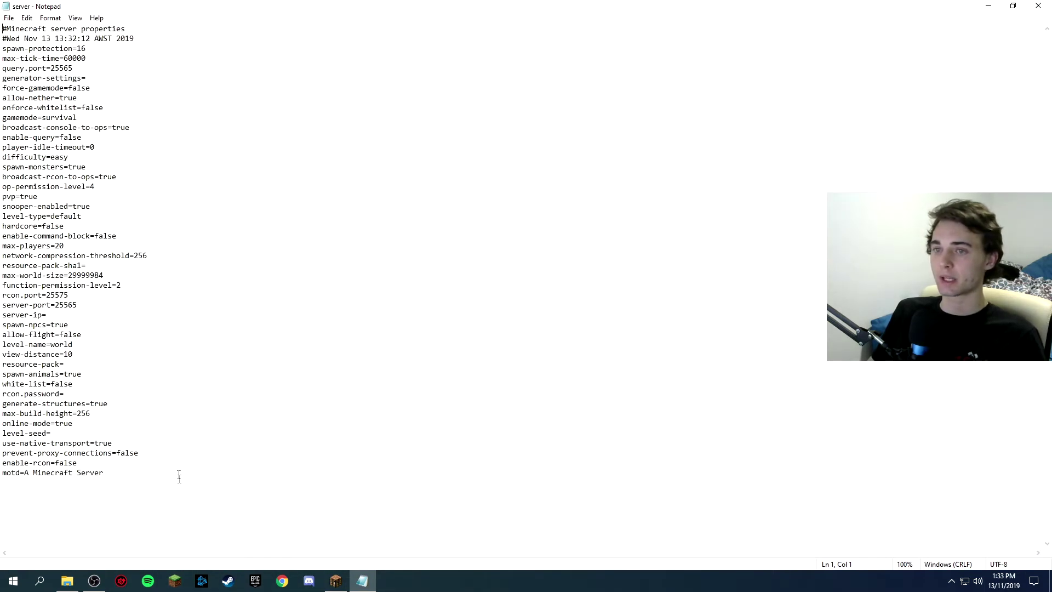
# Step: Replace the motd 'A Minecraft Server' with the owner's custom world name
pyautogui.moveTo(178, 476); pyautogui.dragTo(82, 25)
pyautogui.click(110, 295)
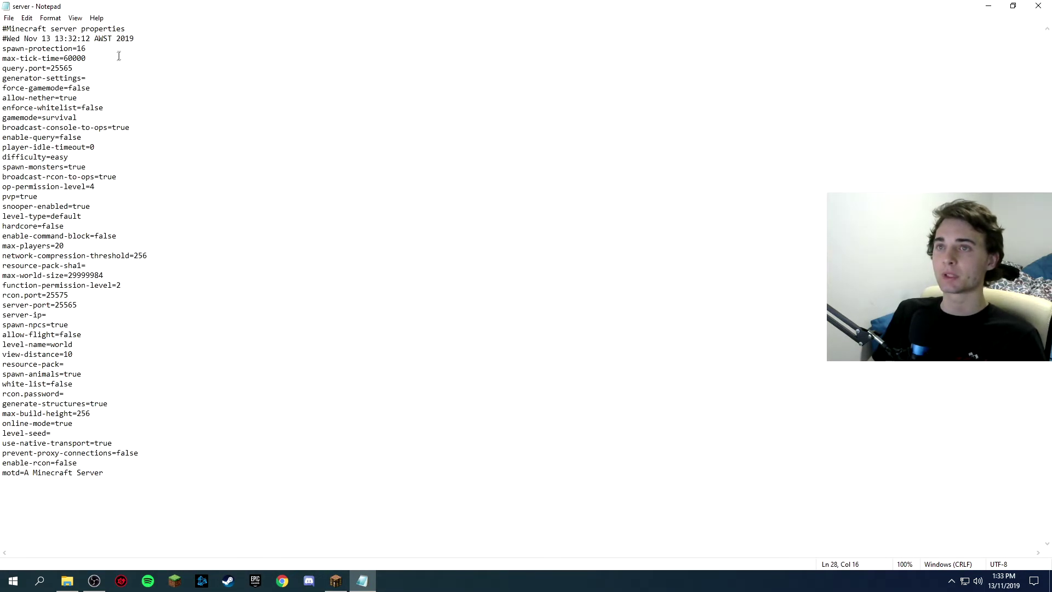
pyautogui.moveTo(104, 474); pyautogui.dragTo(26, 475)
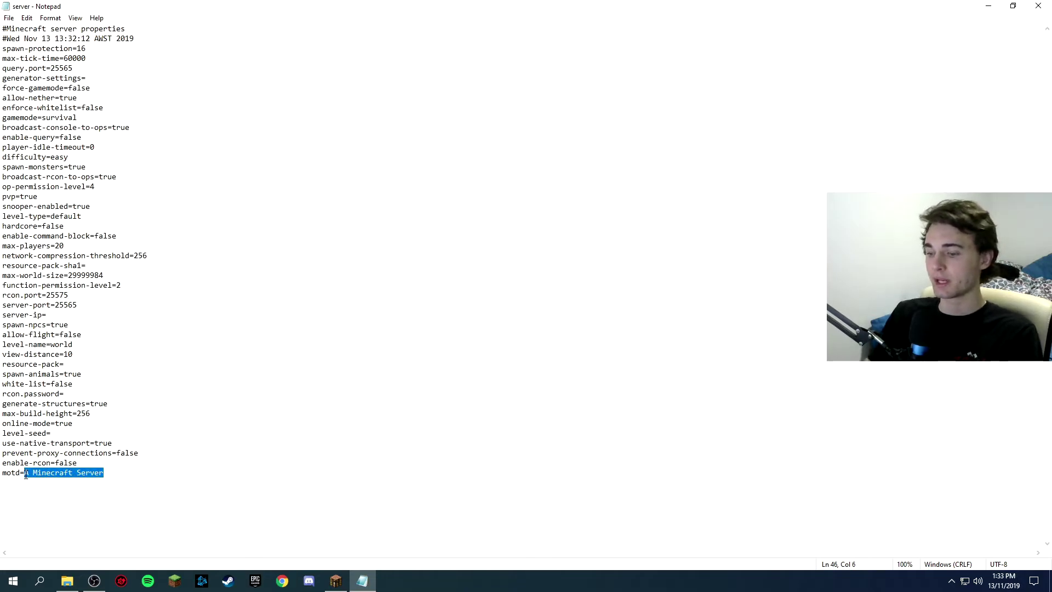
pyautogui.write('i3enjis')
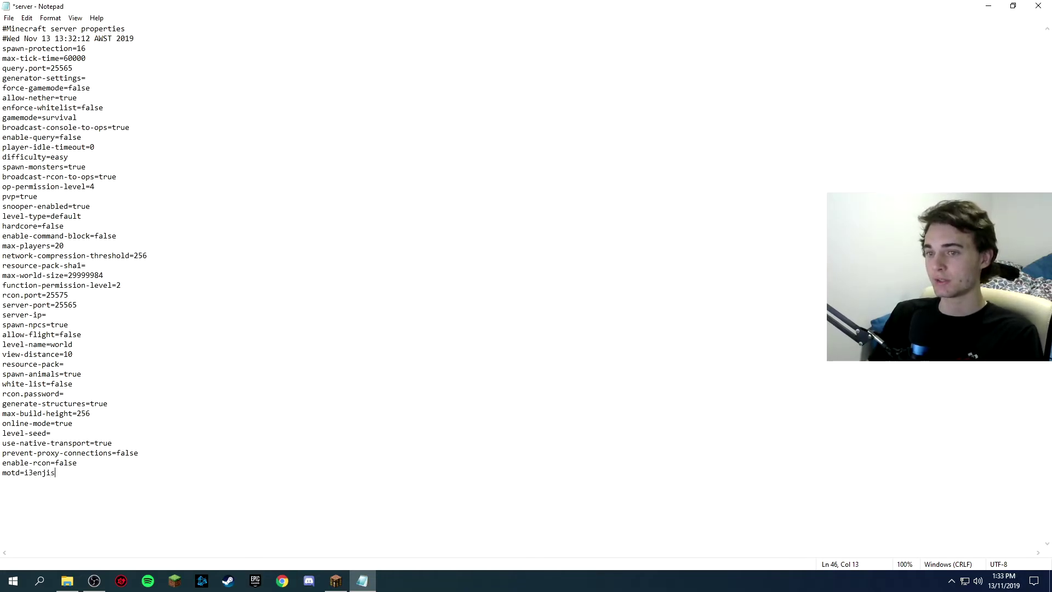
pyautogui.write(' Worl')
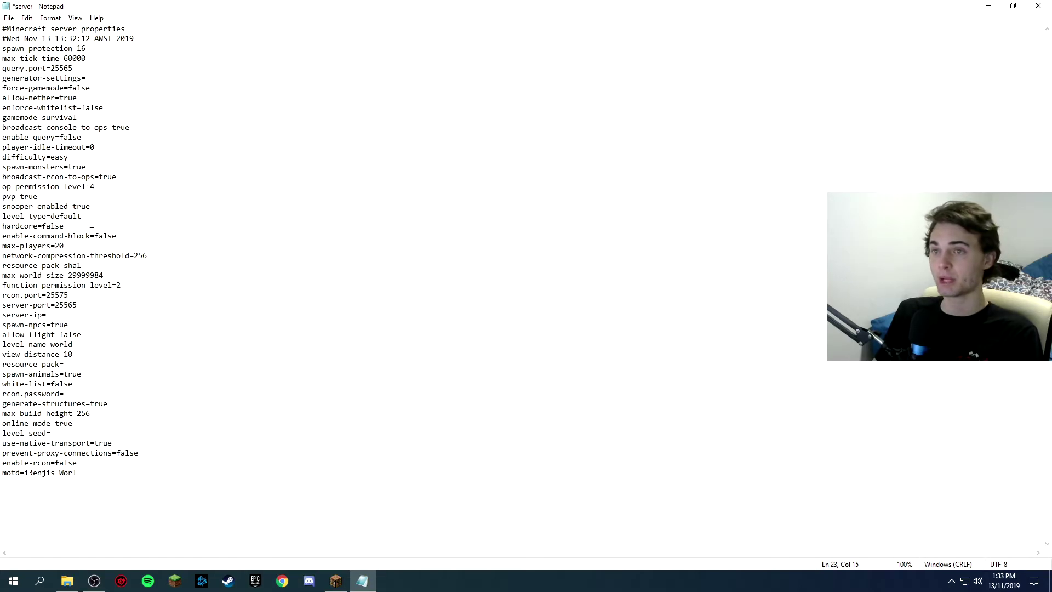
pyautogui.moveTo(92, 236); pyautogui.dragTo(117, 235)
# Step: Go over enable-command-block, op-permission-level 4, easy difficulty, allow-nether and force-gamemode
pyautogui.click(117, 236)
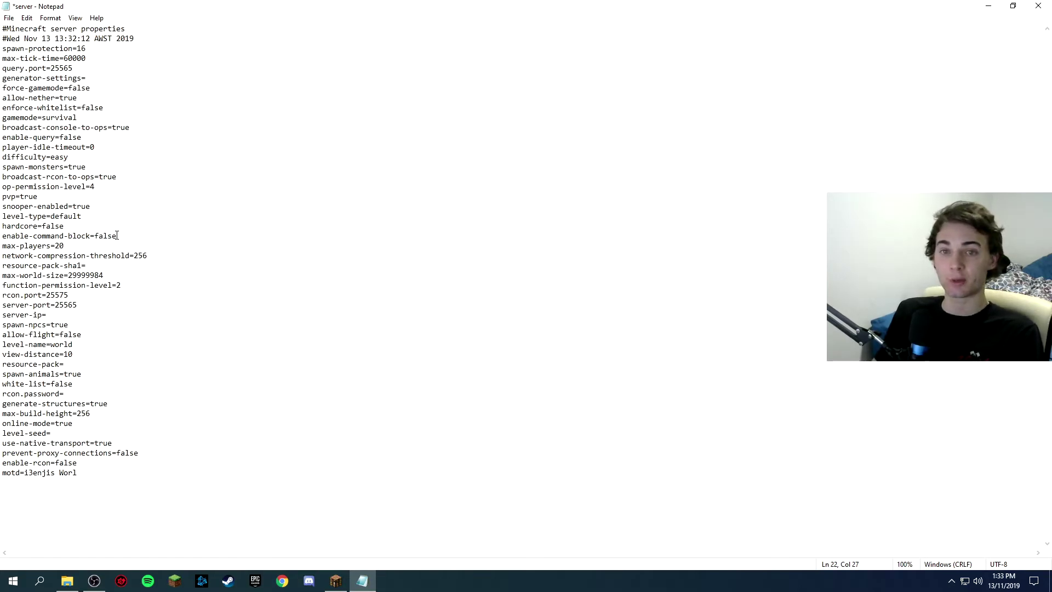
pyautogui.moveTo(116, 235); pyautogui.dragTo(92, 237)
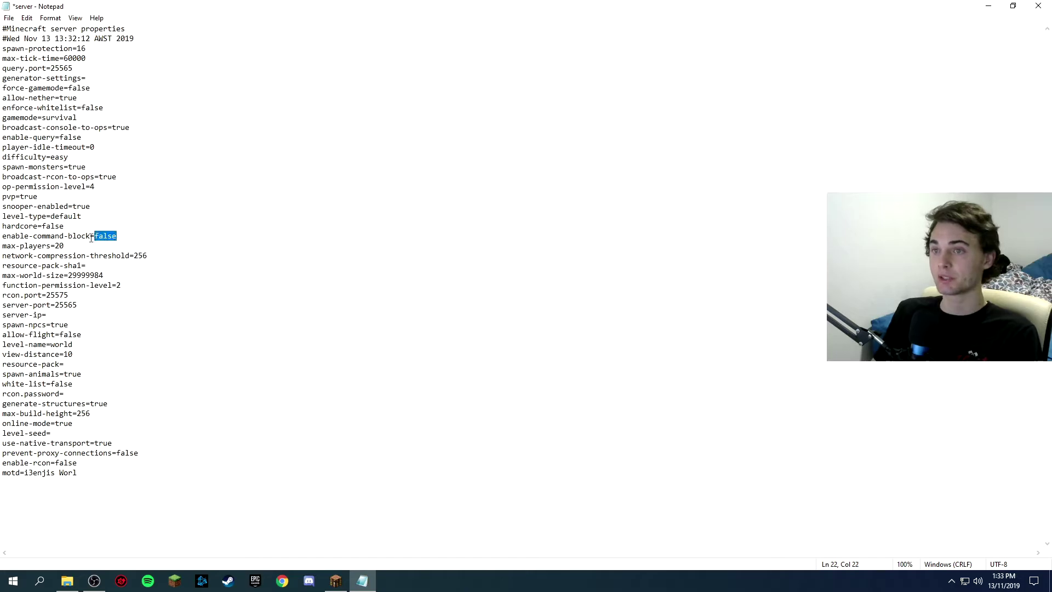
pyautogui.click(103, 237)
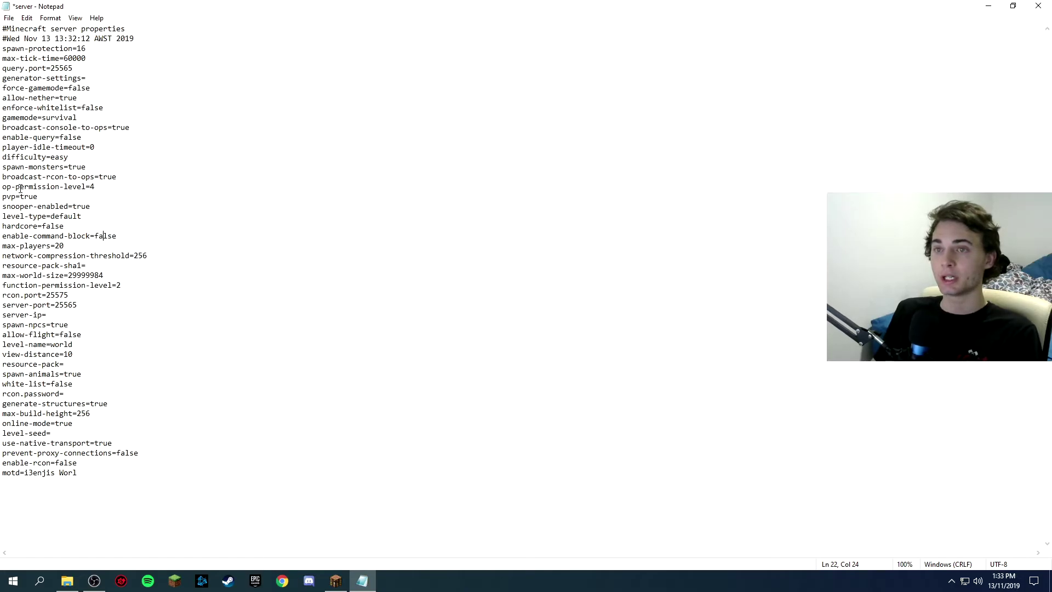
pyautogui.moveTo(2, 186); pyautogui.dragTo(55, 186)
pyautogui.click(54, 187)
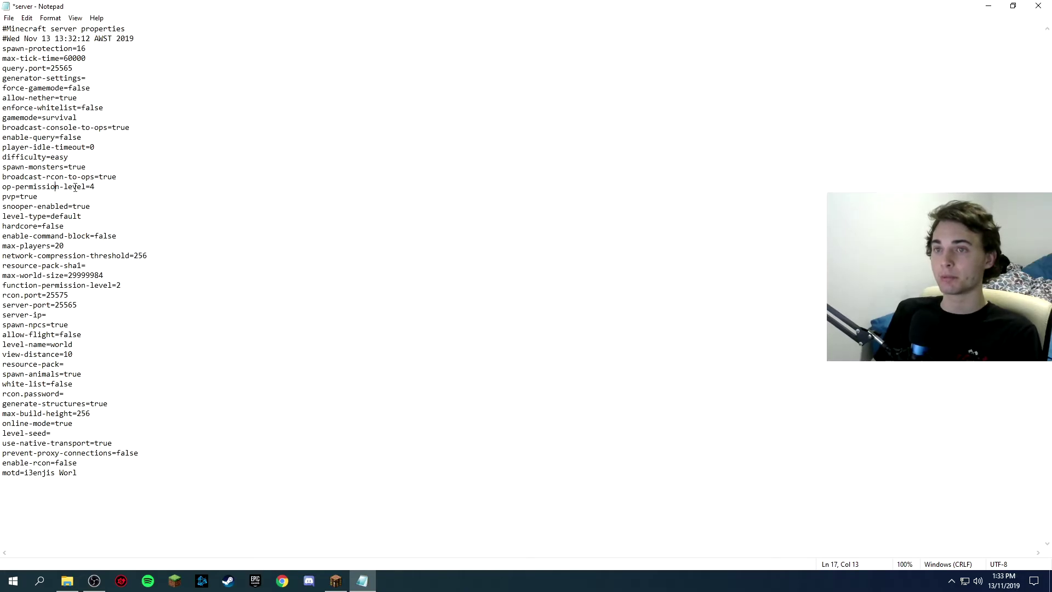
pyautogui.click(90, 187)
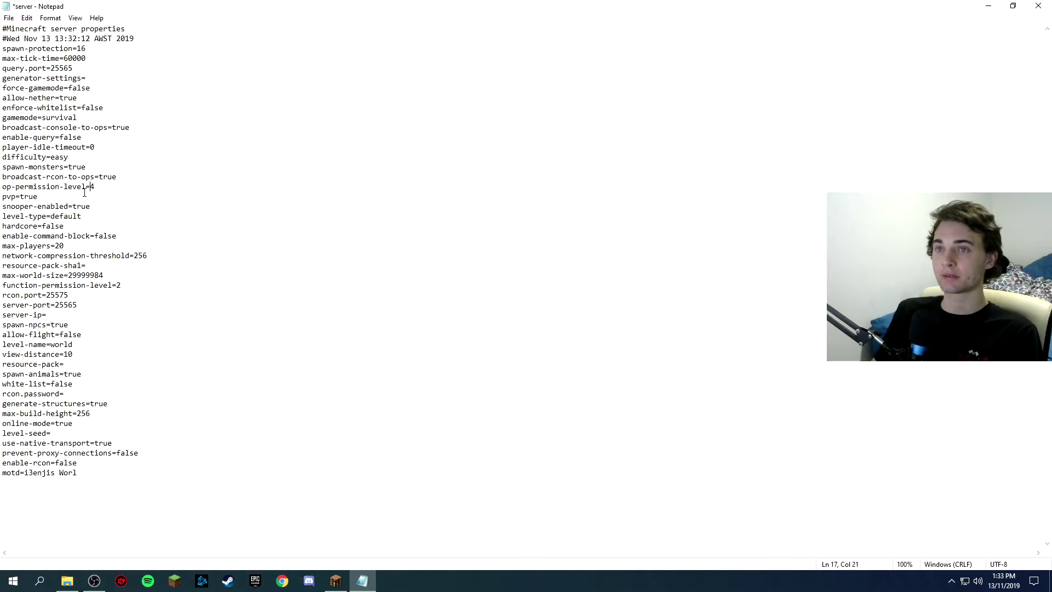
pyautogui.moveTo(69, 157)
pyautogui.mouseDown()
pyautogui.moveTo(51, 158)
pyautogui.moveTo(70, 158)
pyautogui.mouseUp()
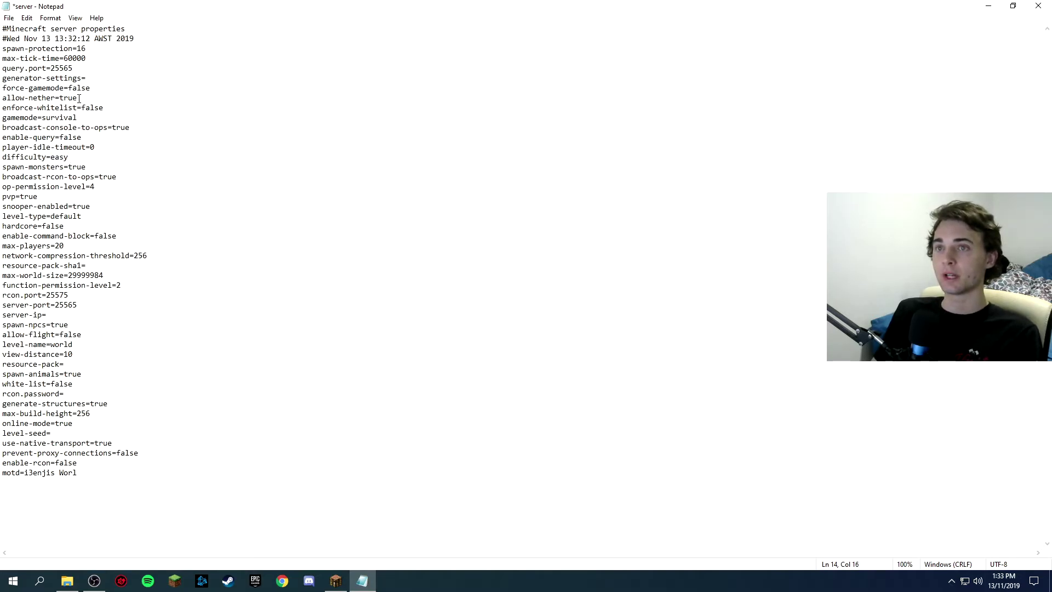
pyautogui.moveTo(79, 99)
pyautogui.mouseDown()
pyautogui.moveTo(65, 87)
pyautogui.moveTo(95, 86)
pyautogui.mouseUp()
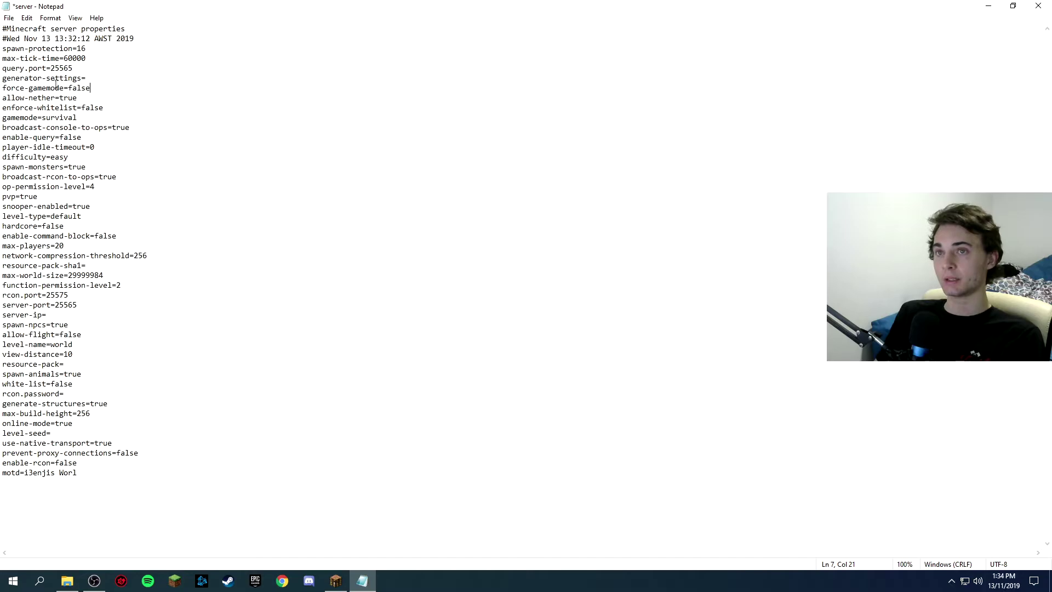
# Step: Explain spawn-protection 16 and resource-pack-sha1, then select allow-flight's false value
pyautogui.moveTo(75, 48); pyautogui.dragTo(85, 49)
pyautogui.click(81, 49)
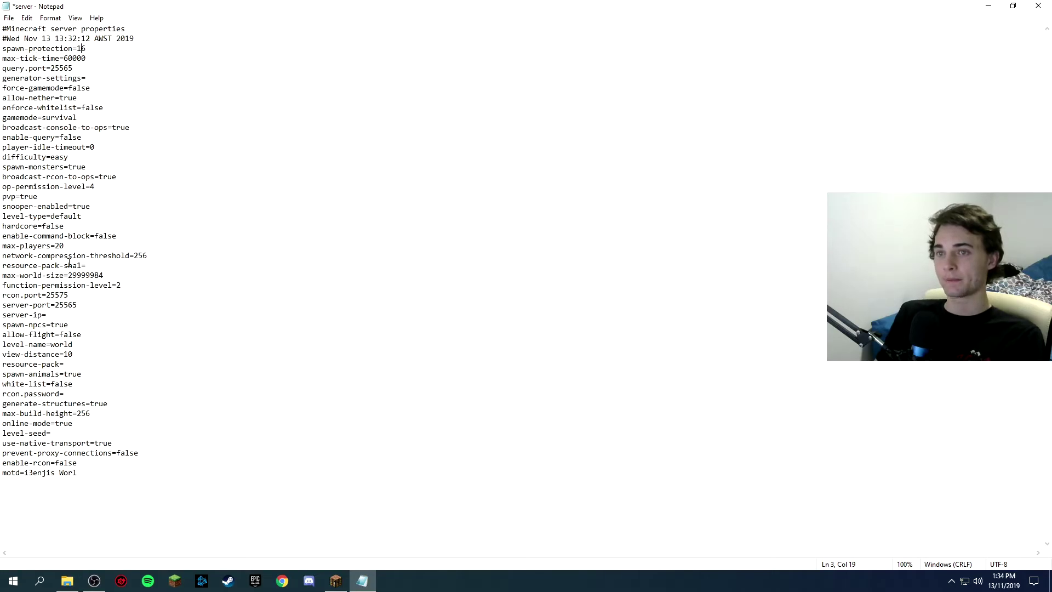
pyautogui.click(91, 265)
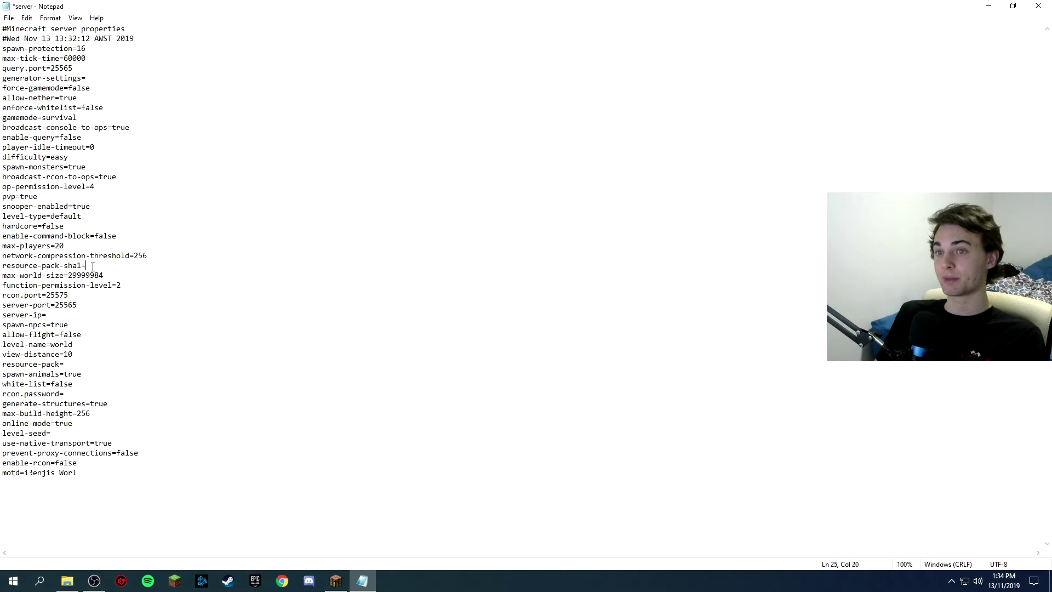
pyautogui.moveTo(11, 266); pyautogui.dragTo(55, 266)
pyautogui.click(55, 266)
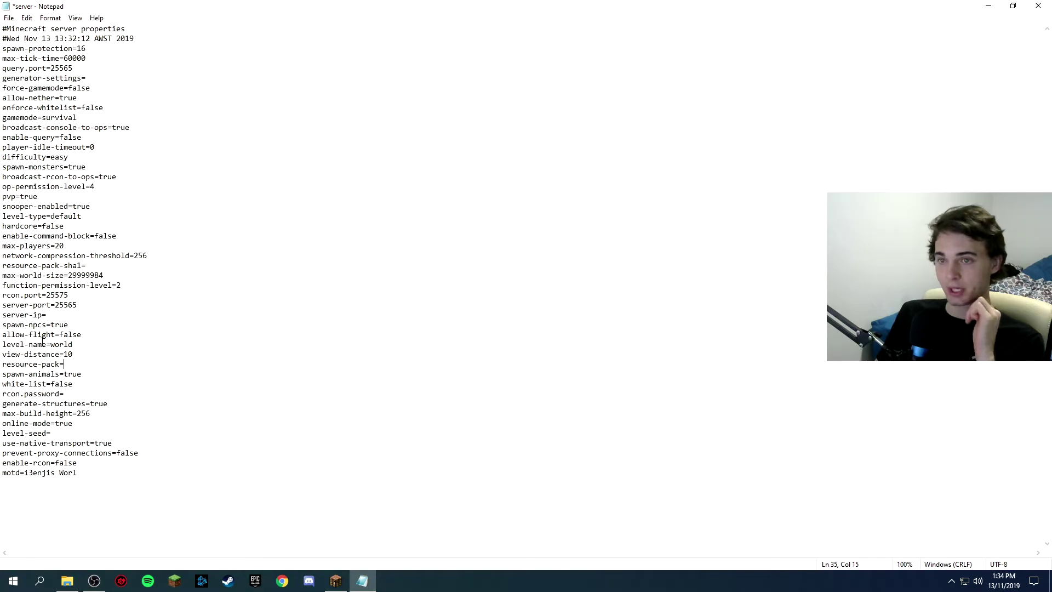
pyautogui.click(63, 335)
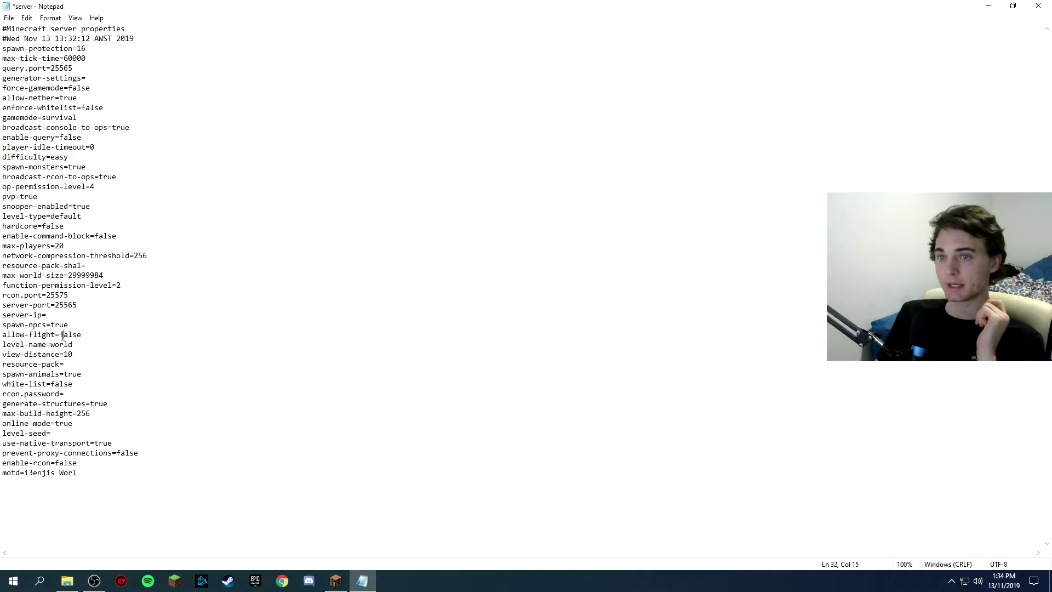
pyautogui.moveTo(67, 337)
pyautogui.mouseDown()
pyautogui.moveTo(81, 336)
pyautogui.moveTo(59, 339)
pyautogui.mouseUp()
# Step: Save allow-flight=true and view-distance=16 in server.properties, close Notepad, and launch the run script
pyautogui.write('true')
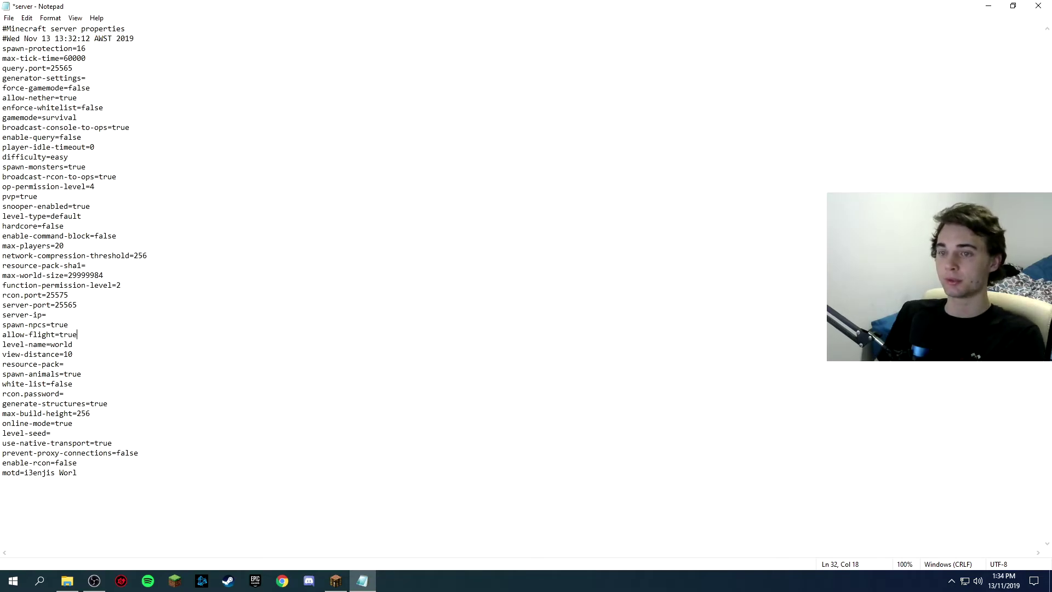
pyautogui.hotkey('ctrl', 's')
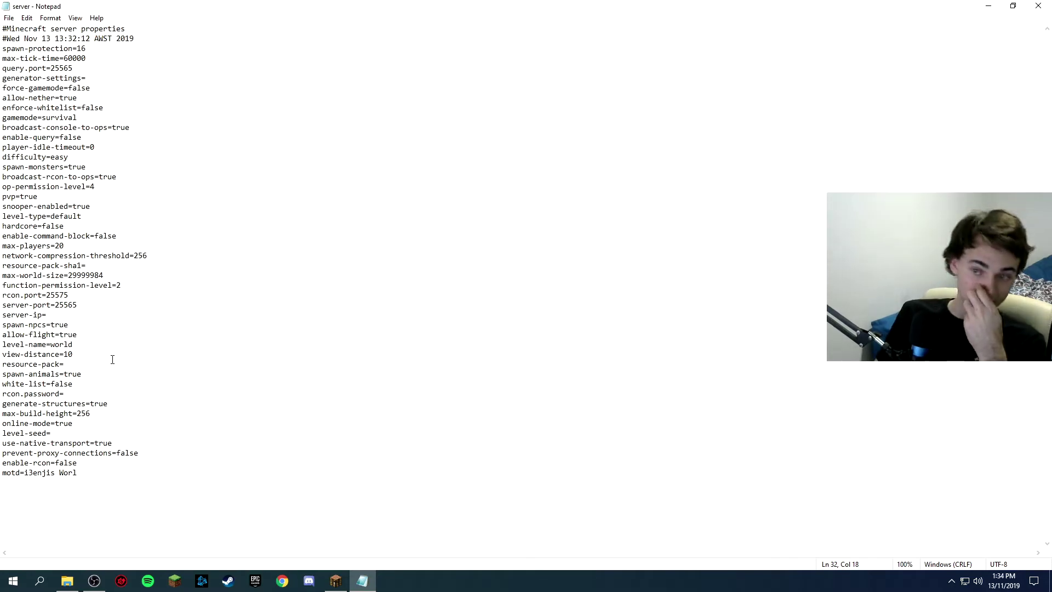
pyautogui.click(79, 354)
pyautogui.press('BackSpace')
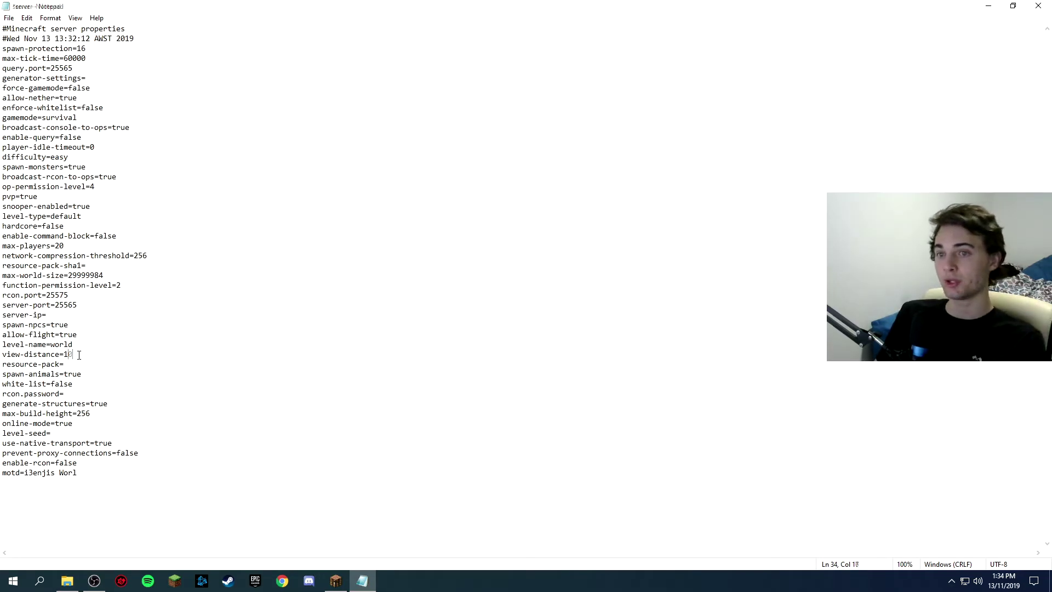
pyautogui.write('6')
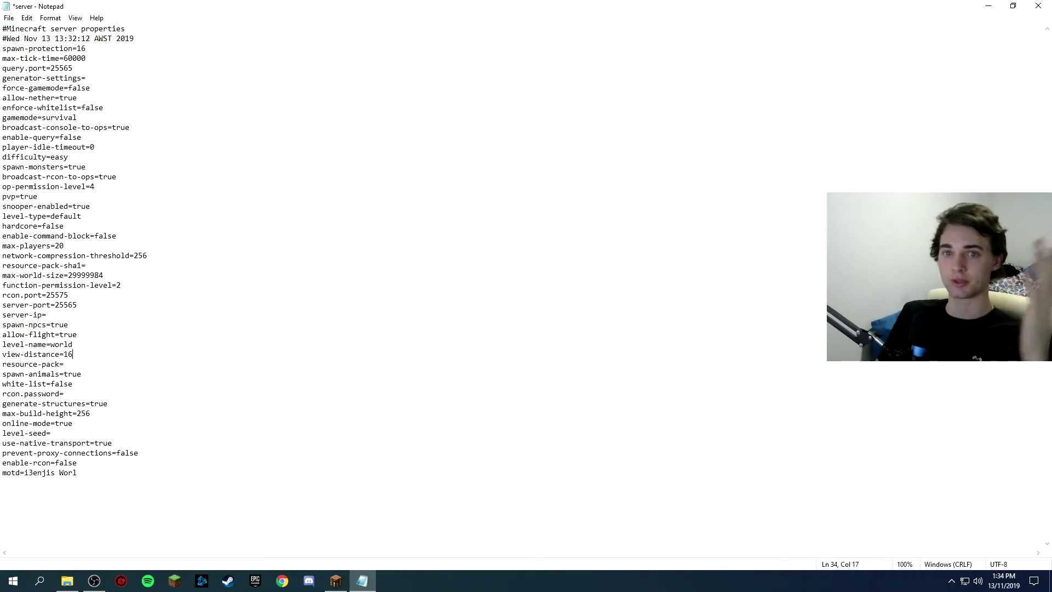
pyautogui.hotkey('ctrl', 's')
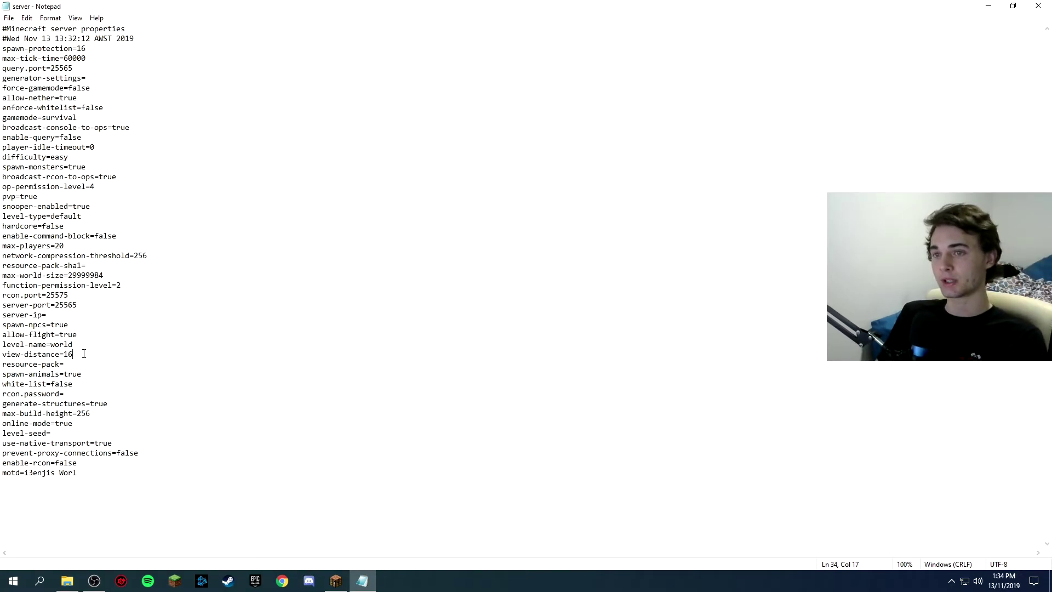
pyautogui.click(1038, 5)
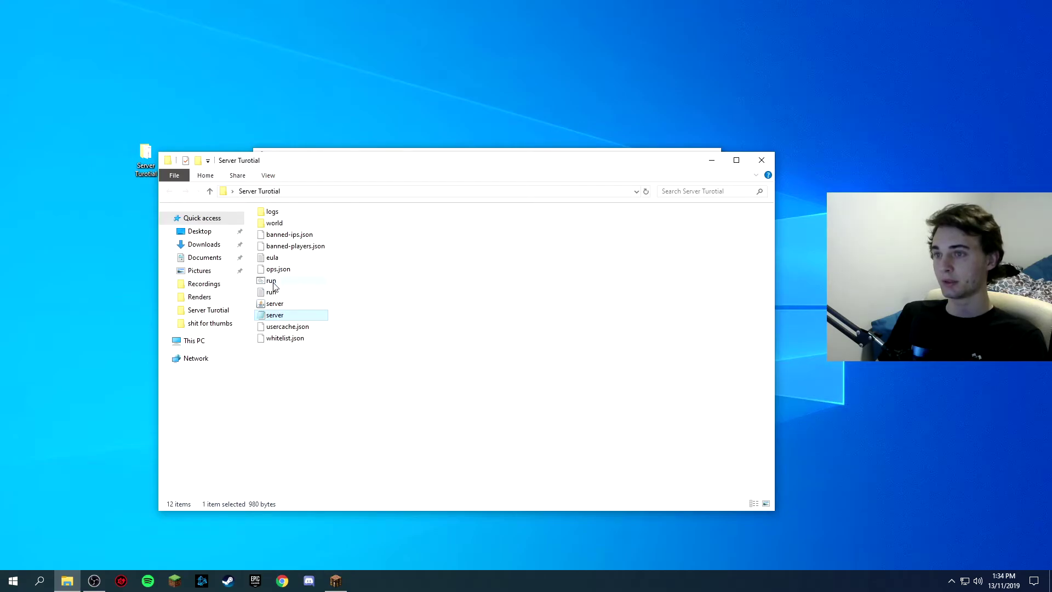
pyautogui.doubleClick(272, 280)
# Step: Refresh Minecraft's multiplayer list to check the local server entry
pyautogui.click(520, 408)
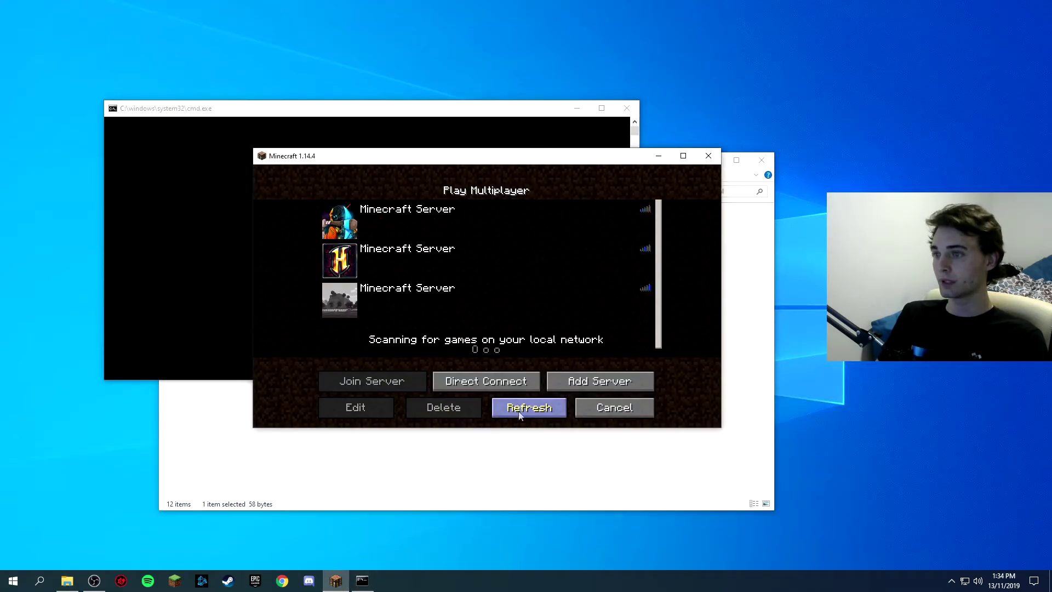
pyautogui.click(444, 317)
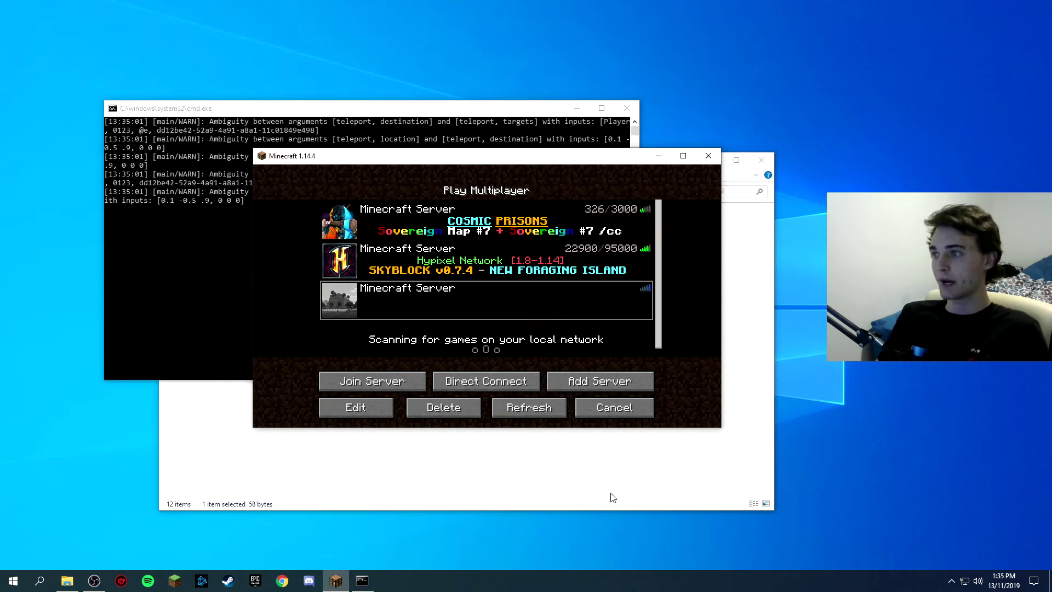
pyautogui.click(518, 408)
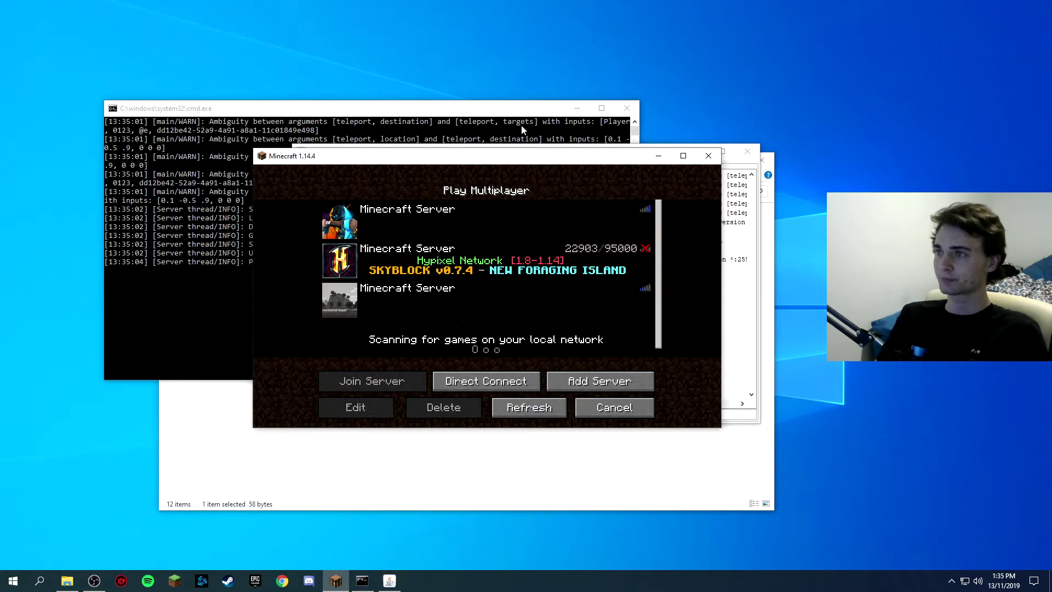
# Step: Fix the motd to 'i3enjis World' in server.properties, save, and return to Minecraft
pyautogui.click(378, 493)
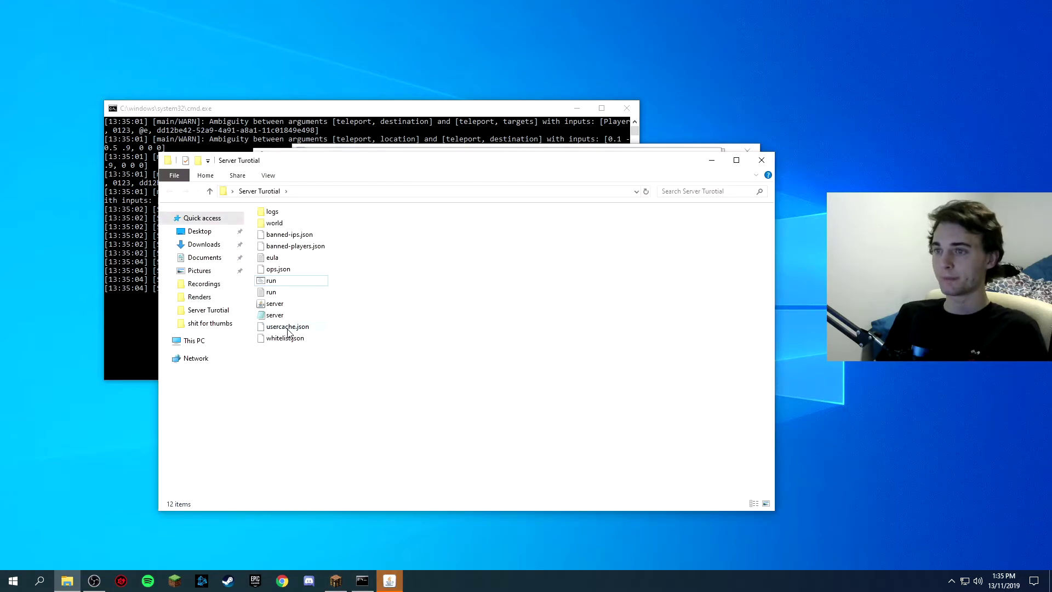
pyautogui.doubleClick(285, 316)
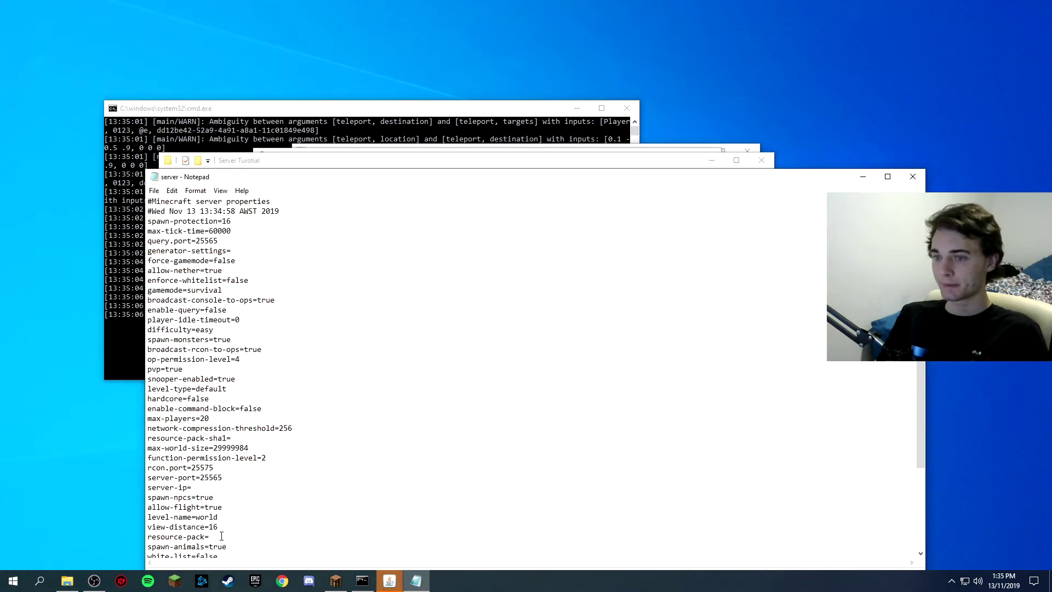
pyautogui.scroll(-3, 223, 537)
pyautogui.scroll(-1, 224, 537)
pyautogui.click(225, 526)
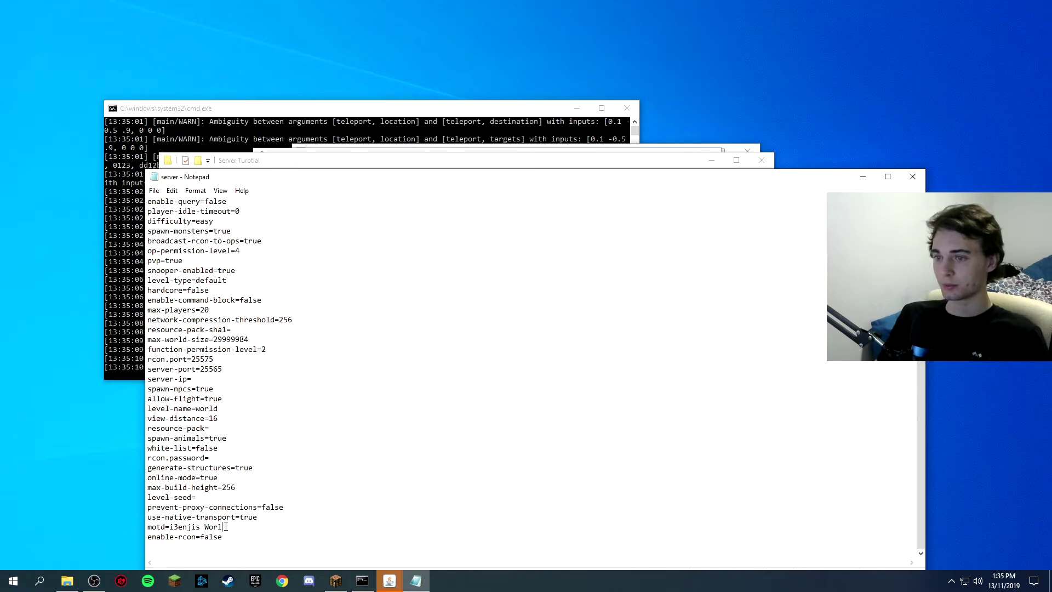
pyautogui.write('d')
pyautogui.hotkey('ctrl', 's')
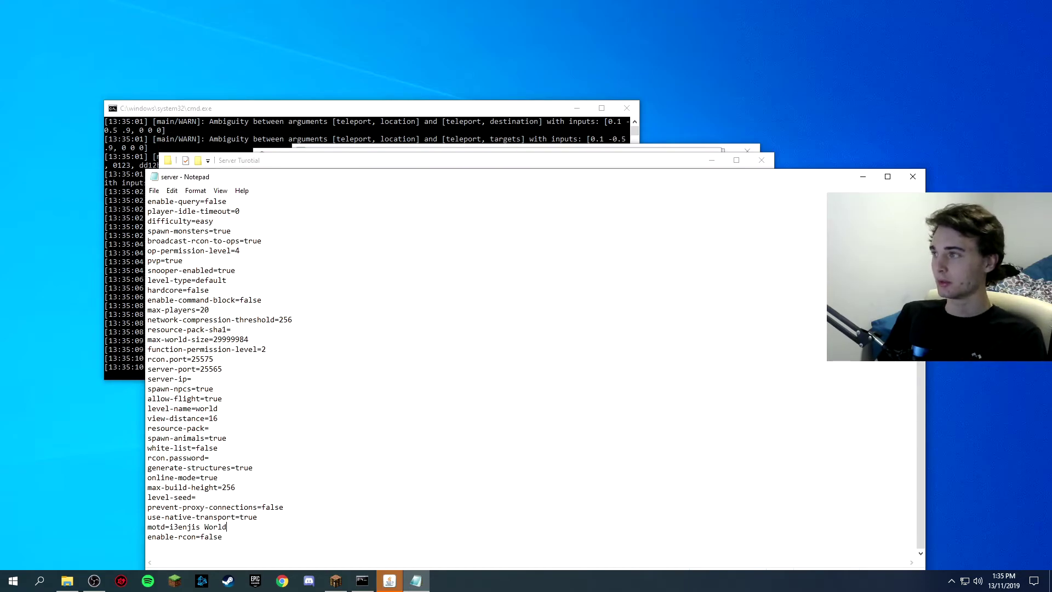
pyautogui.click(913, 177)
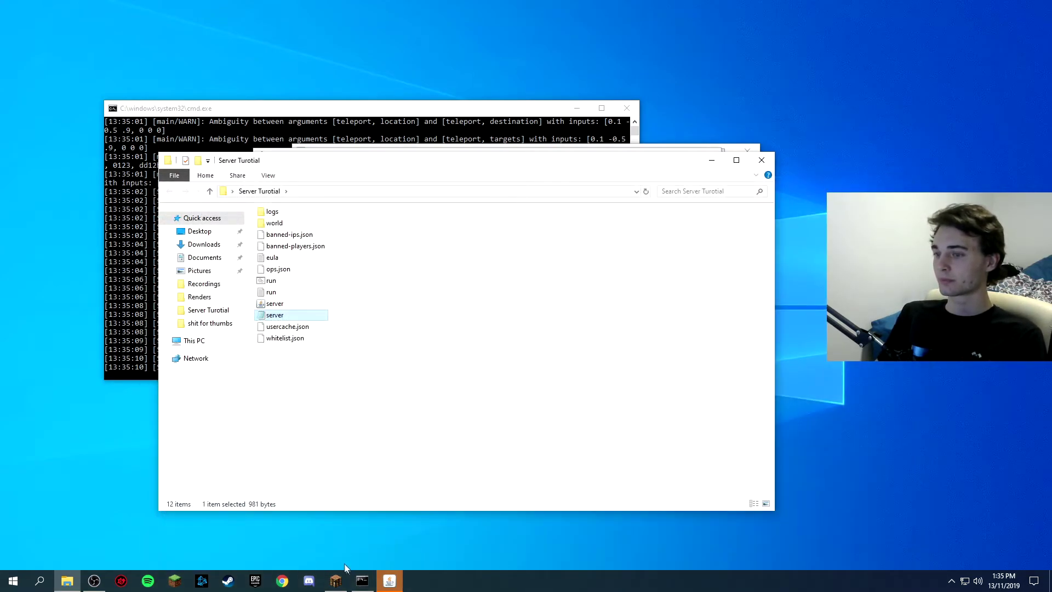
pyautogui.click(336, 581)
pyautogui.click(429, 301)
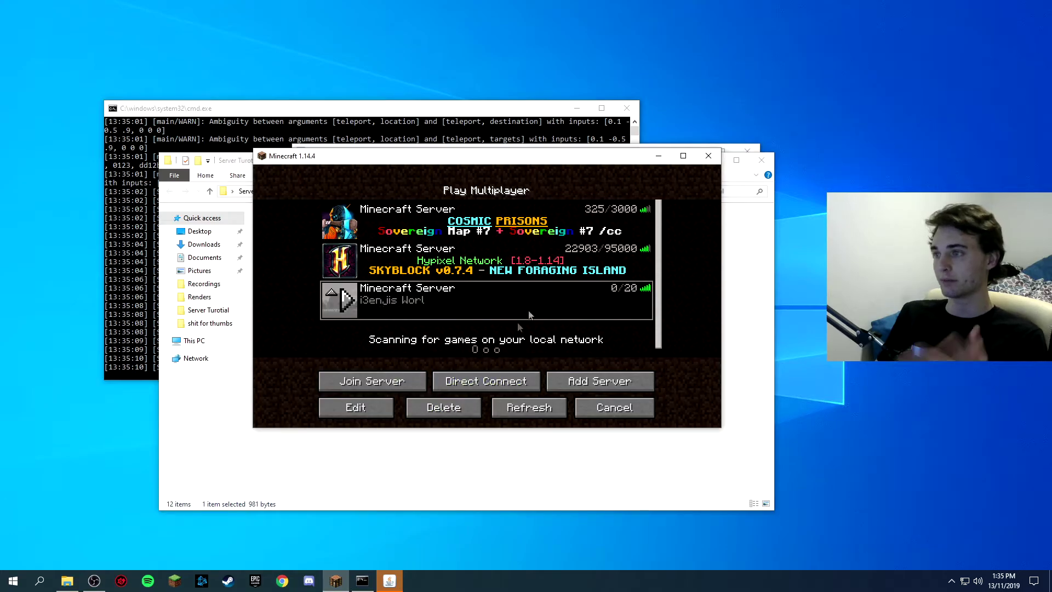
# Step: Refresh the server list, select the local server and join it
pyautogui.click(512, 411)
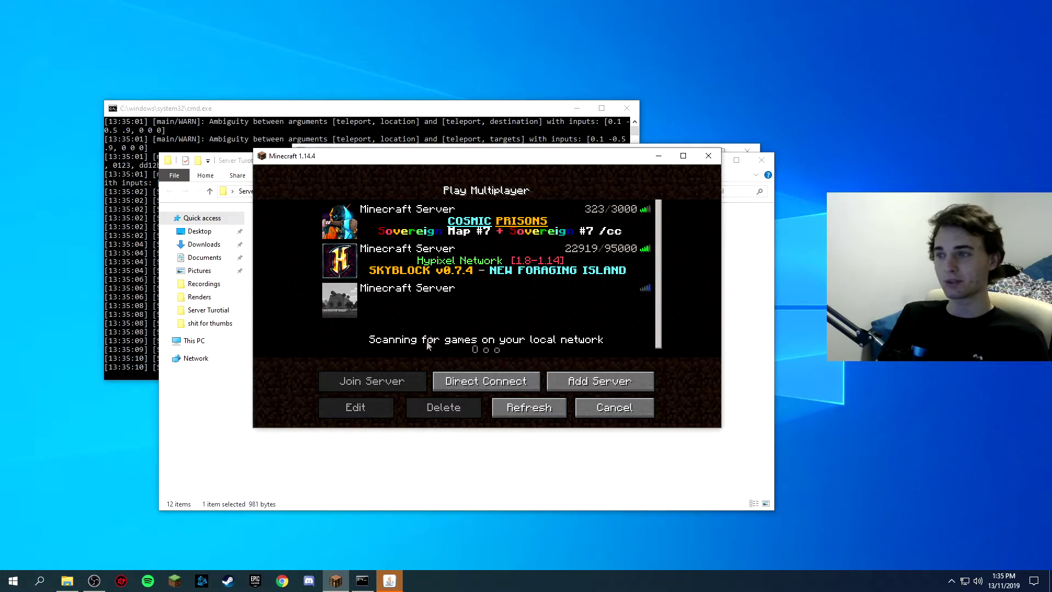
pyautogui.click(455, 296)
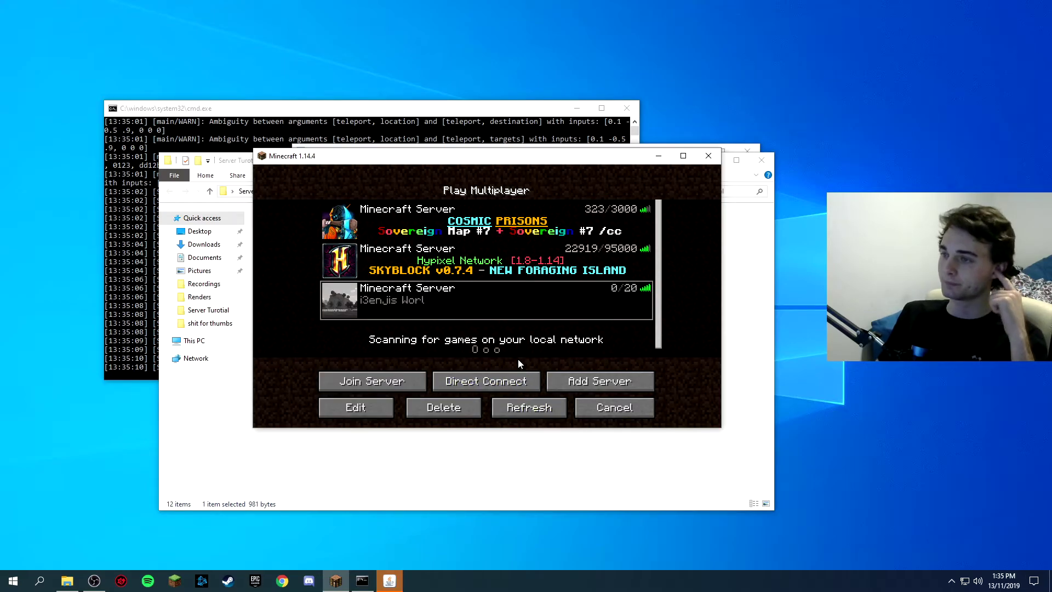
pyautogui.click(403, 375)
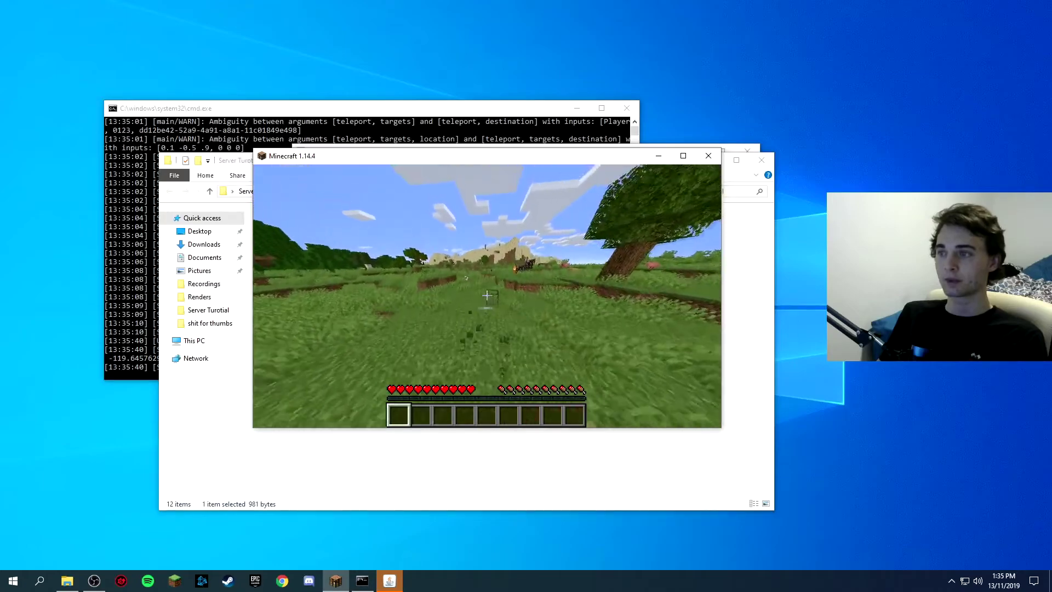
# Step: Walk across the server world's grassland and into the desert
pyautogui.press('w')
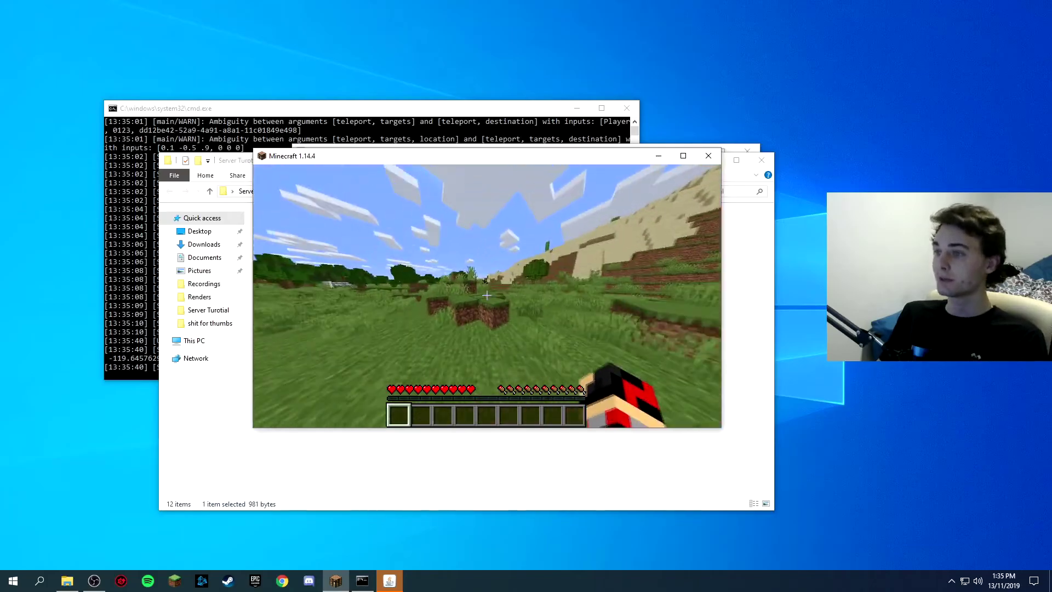
pyautogui.press('w')
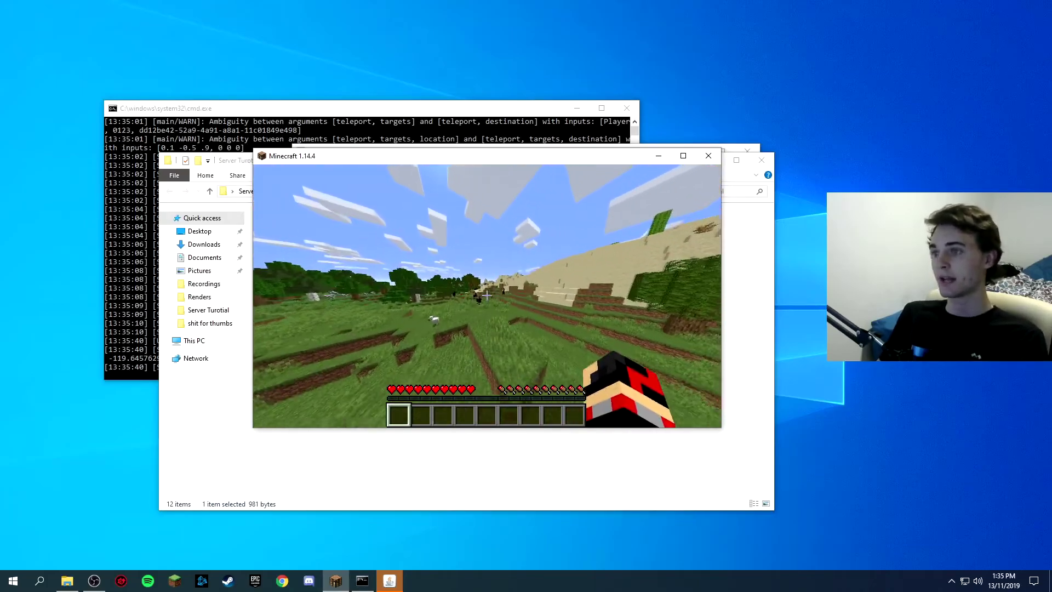
pyautogui.press('w')
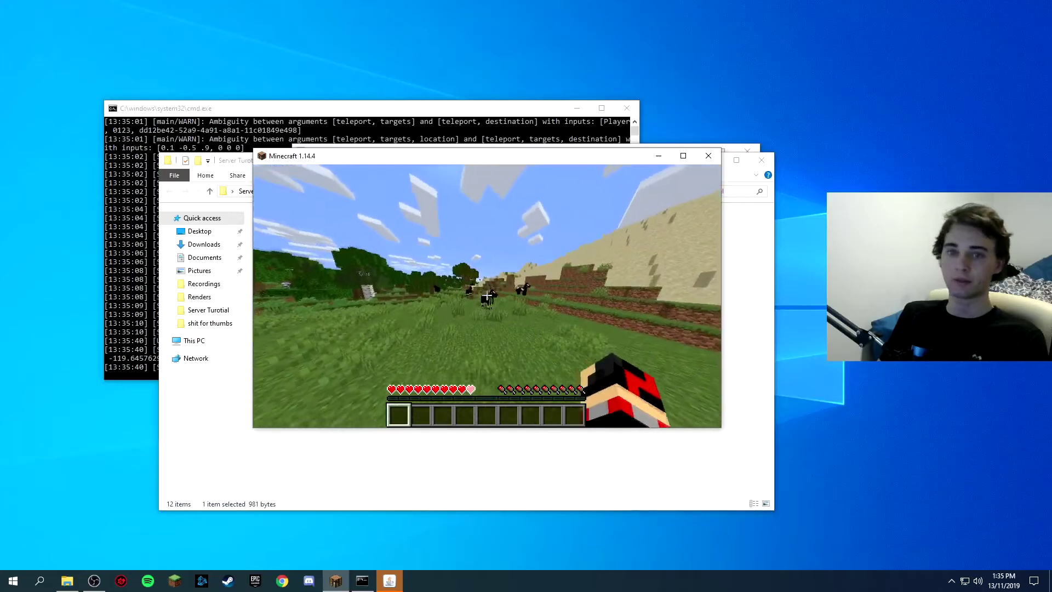
pyautogui.press('w')
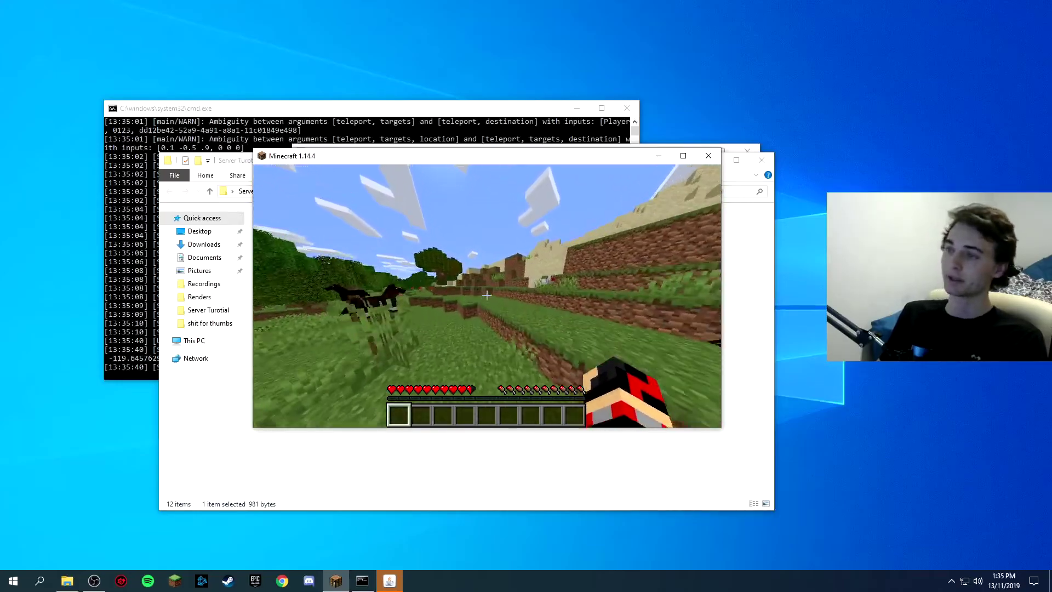
pyautogui.press('w')
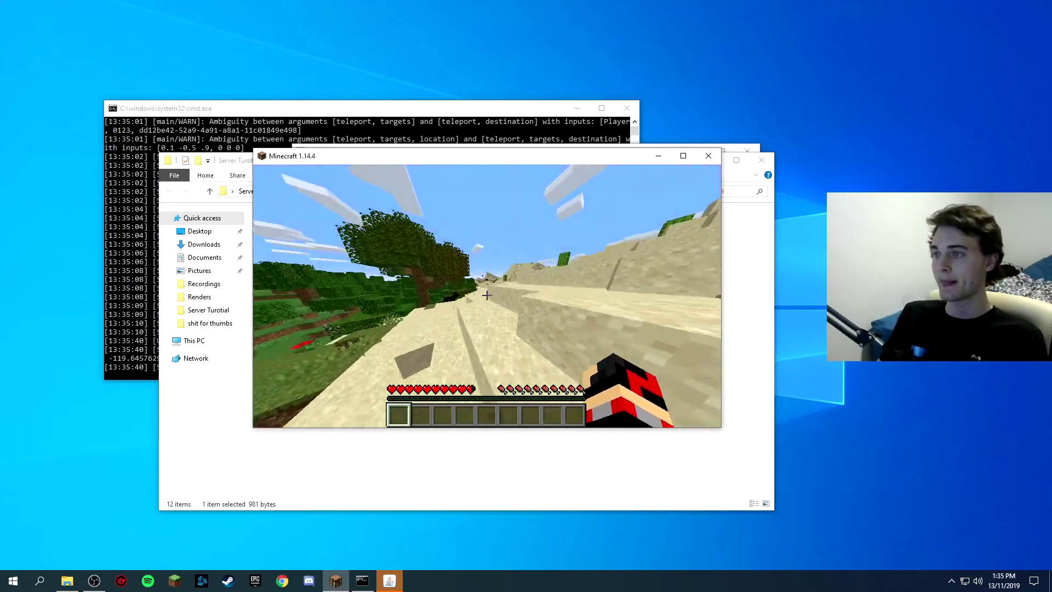
pyautogui.press('w')
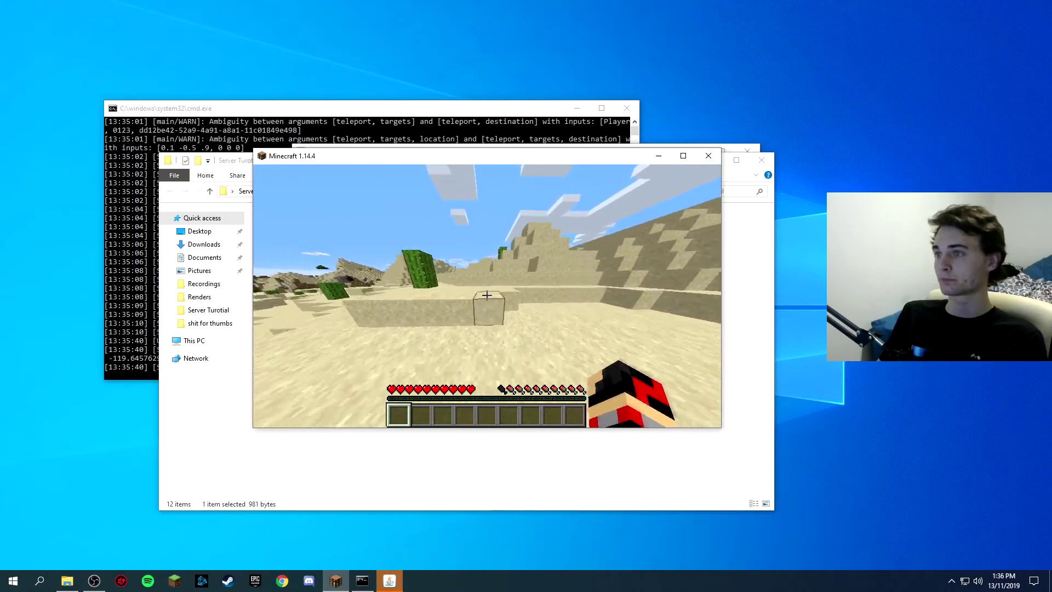
pyautogui.press('w')
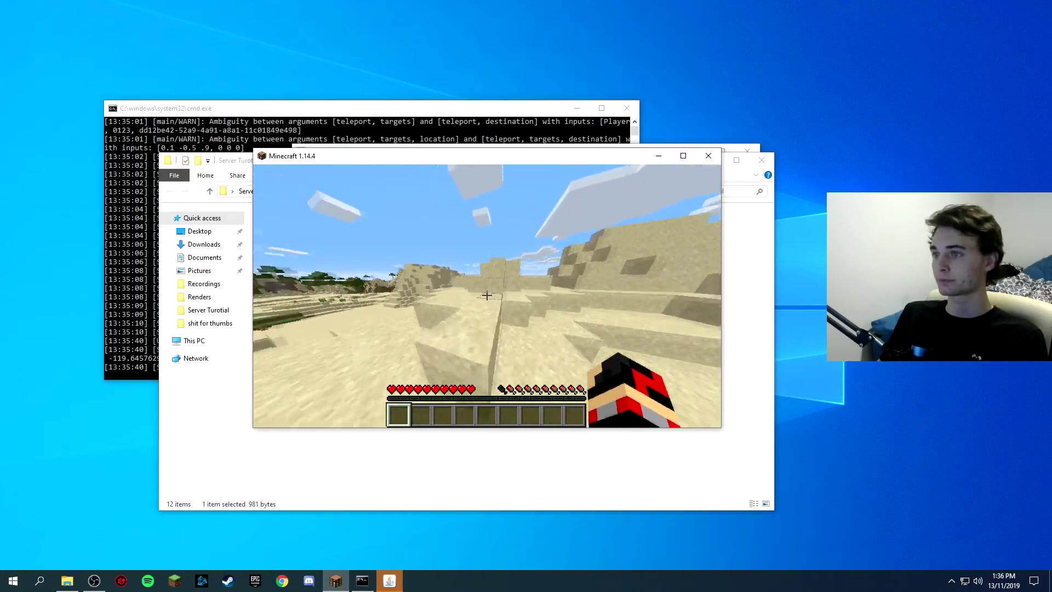
pyautogui.press('w')
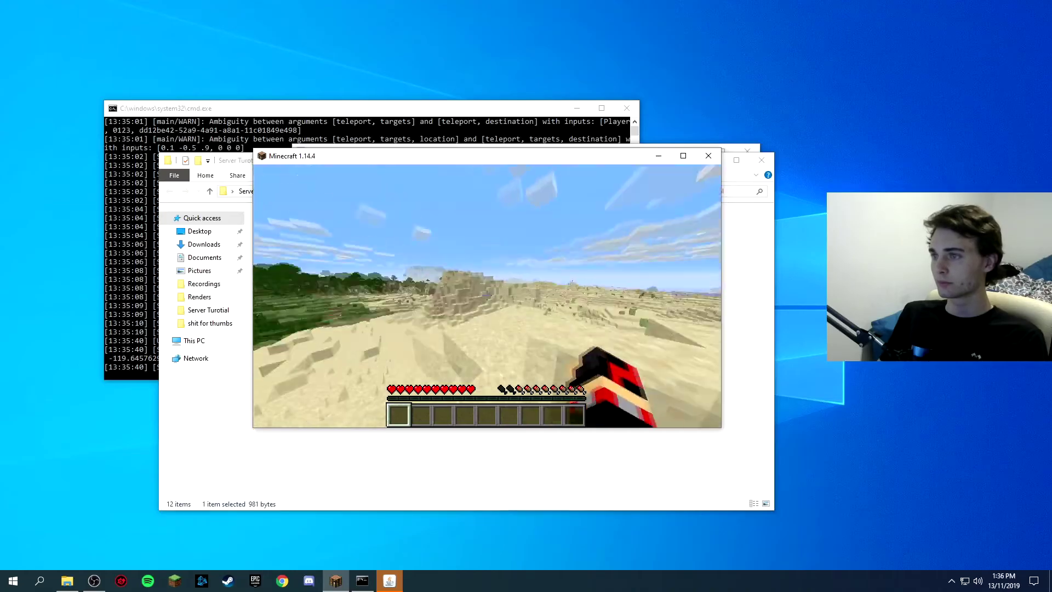
pyautogui.press('w')
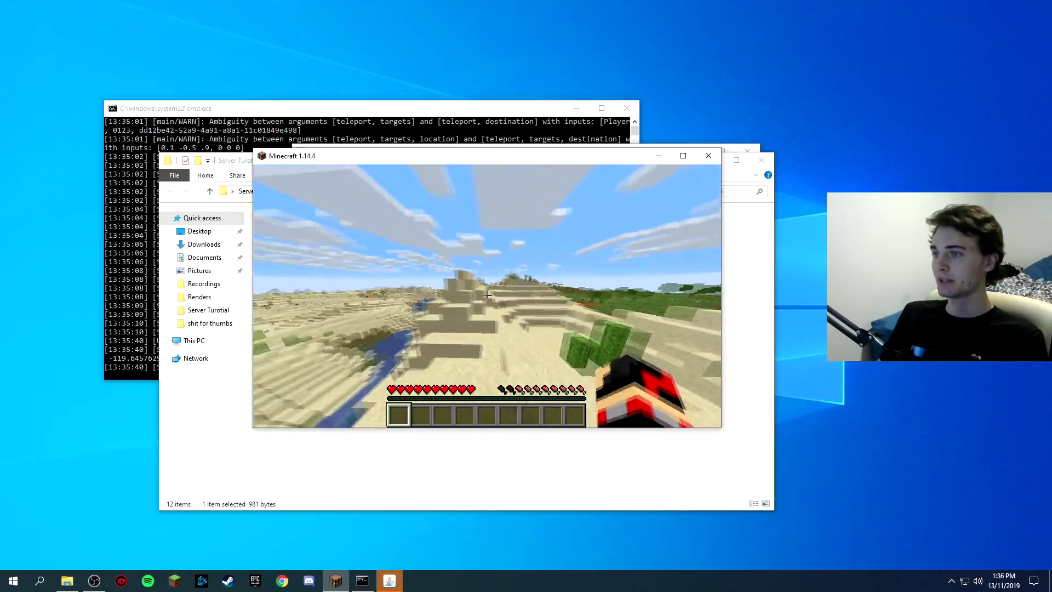
# Step: Shut the server down with the /stop chat command and return to the server list
pyautogui.press('/')
pyautogui.write('stopsound')
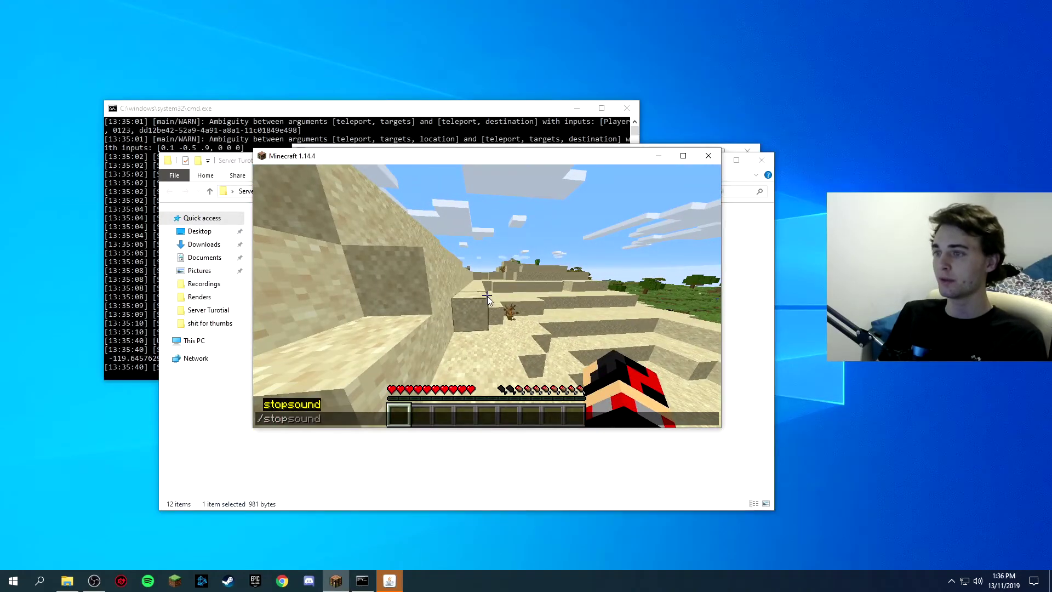
pyautogui.press('Return')
pyautogui.click(498, 310)
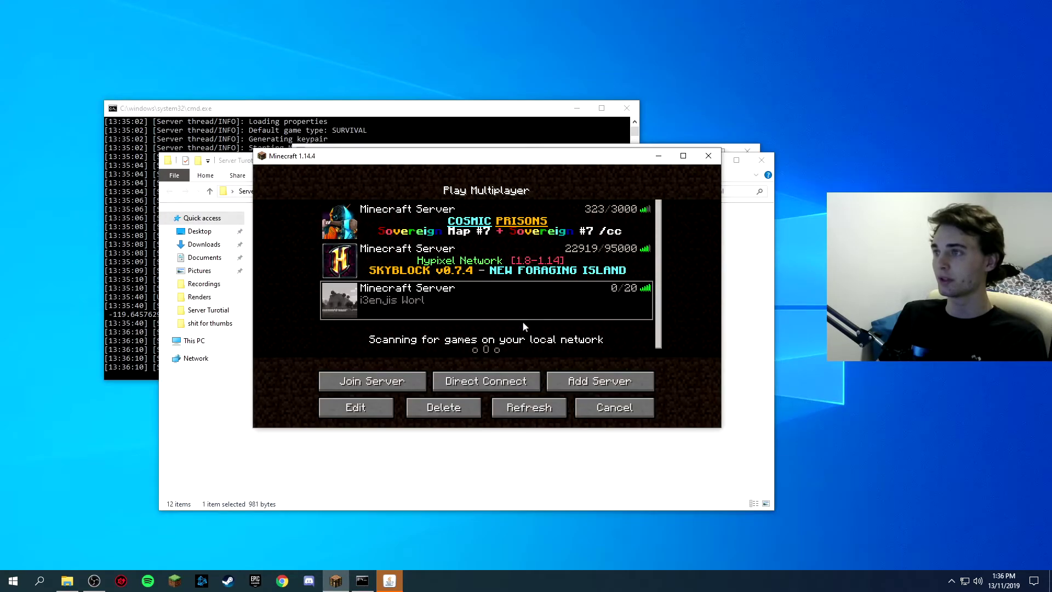
# Step: Close the server console, refresh to see 'Can't connect to server', then close Minecraft
pyautogui.click(633, 111)
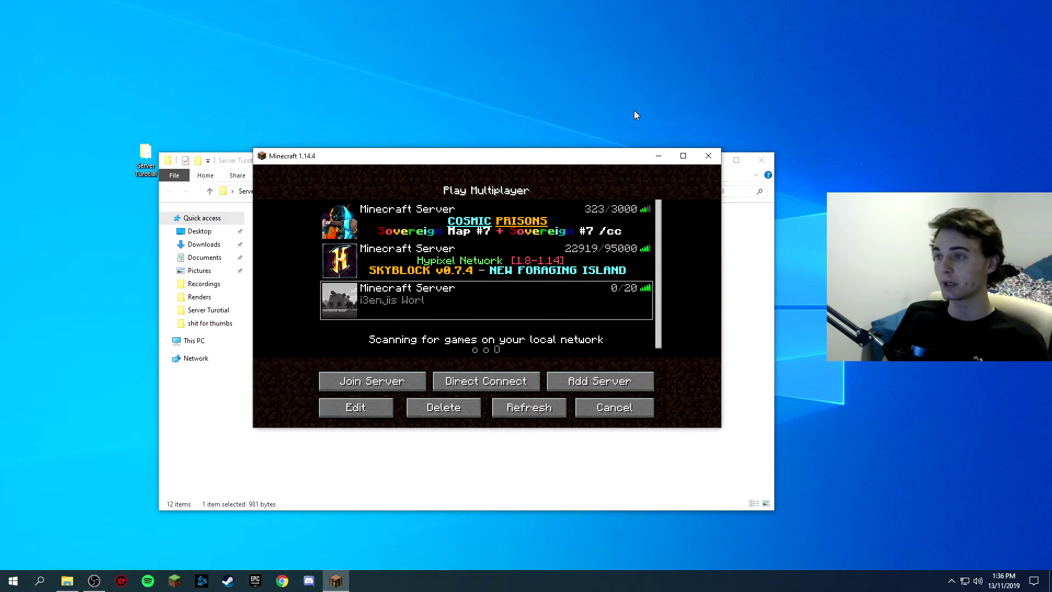
pyautogui.click(529, 407)
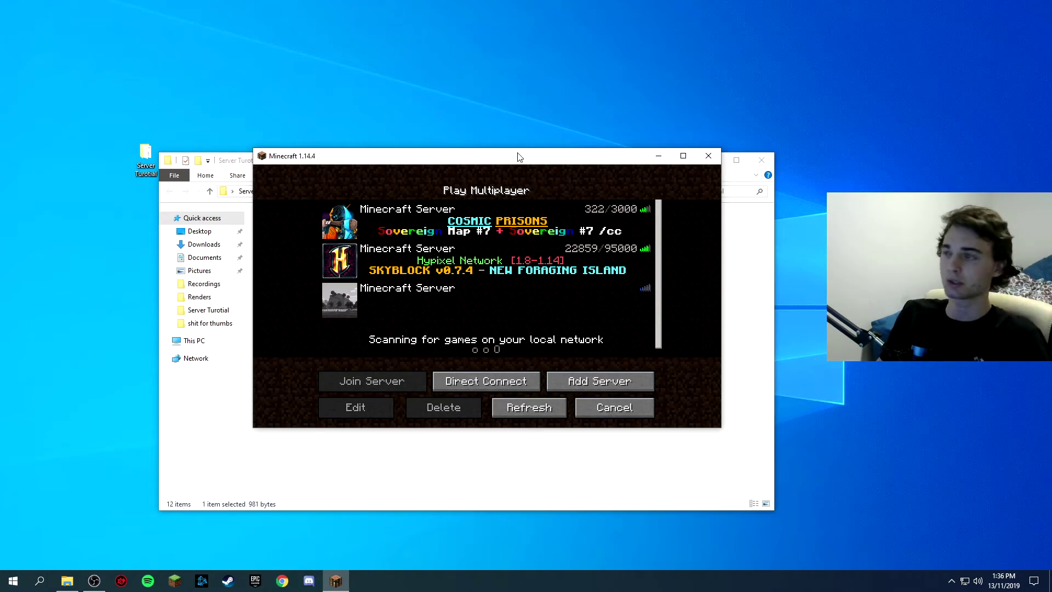
pyautogui.moveTo(520, 160); pyautogui.dragTo(557, 198)
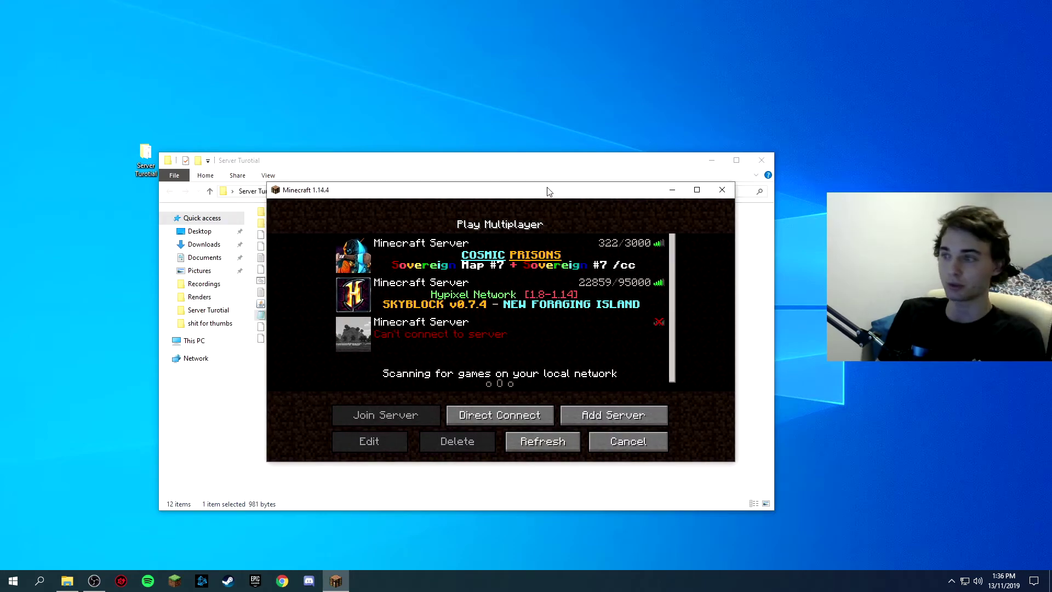
pyautogui.click(562, 441)
pyautogui.click(722, 189)
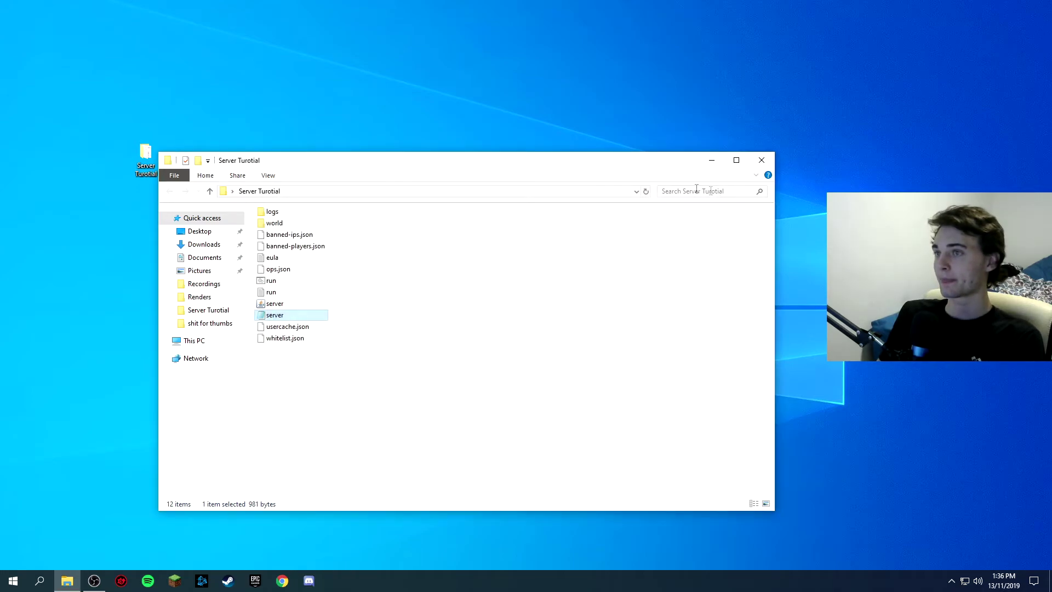
# Step: Open whitelist.json in Notepad, remove a typed player name so it stays [], save and close
pyautogui.moveTo(619, 162); pyautogui.dragTo(630, 166)
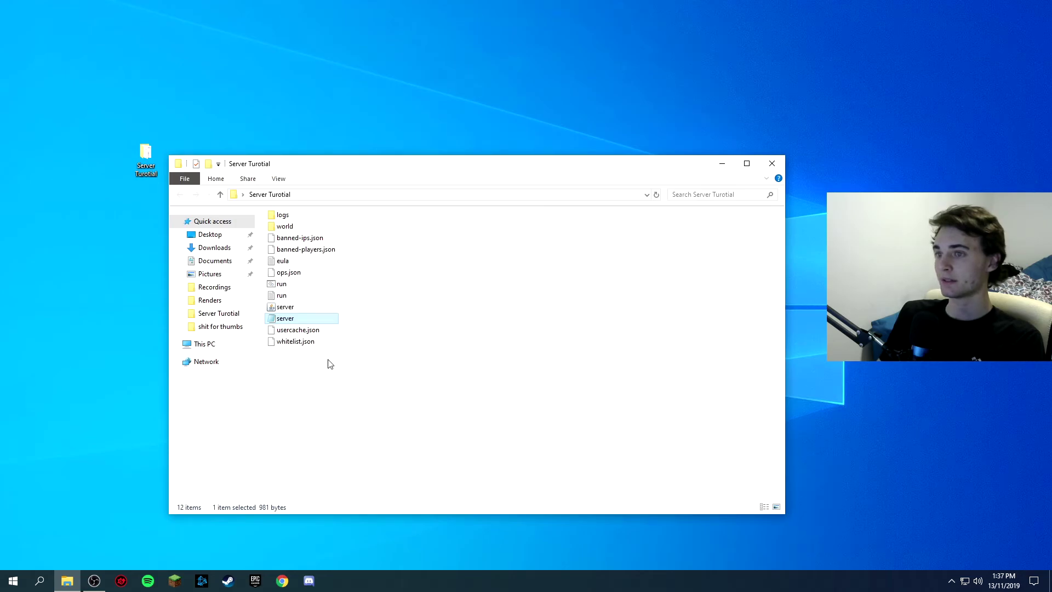
pyautogui.click(299, 344)
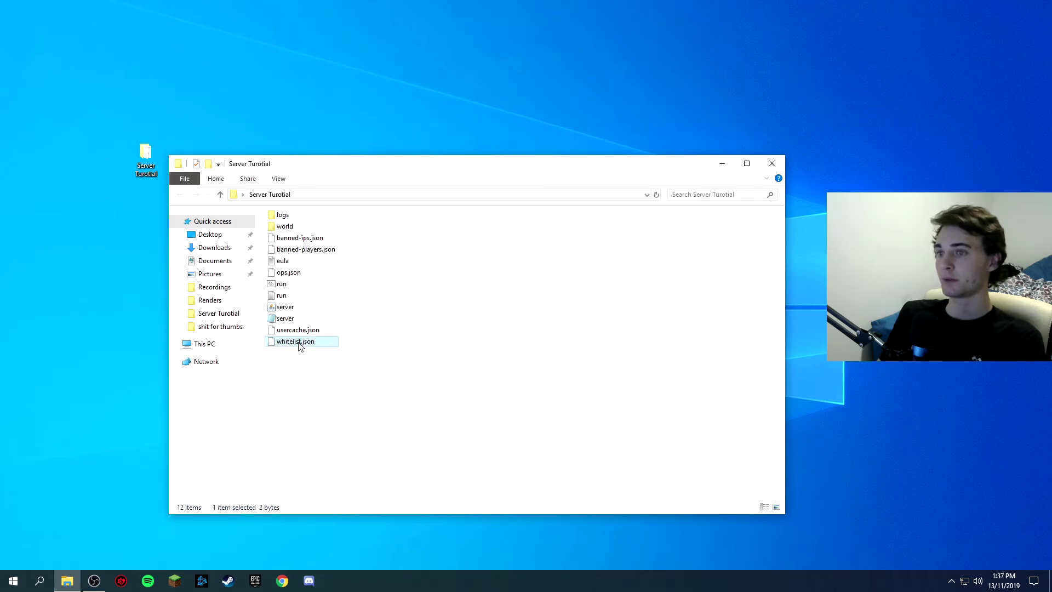
pyautogui.doubleClick(300, 344)
pyautogui.click(470, 221)
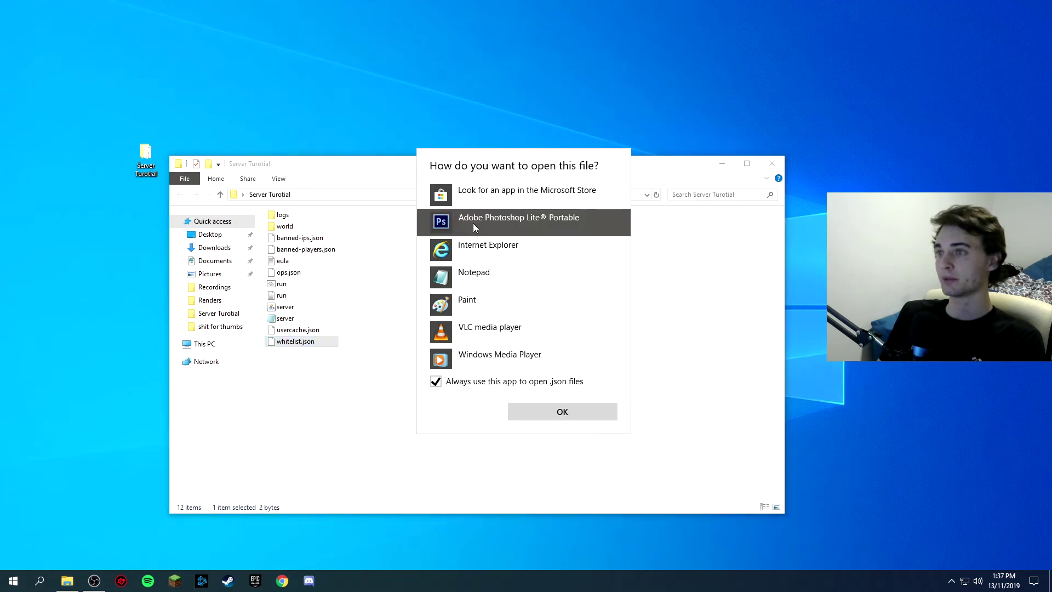
pyautogui.click(484, 279)
pyautogui.click(559, 412)
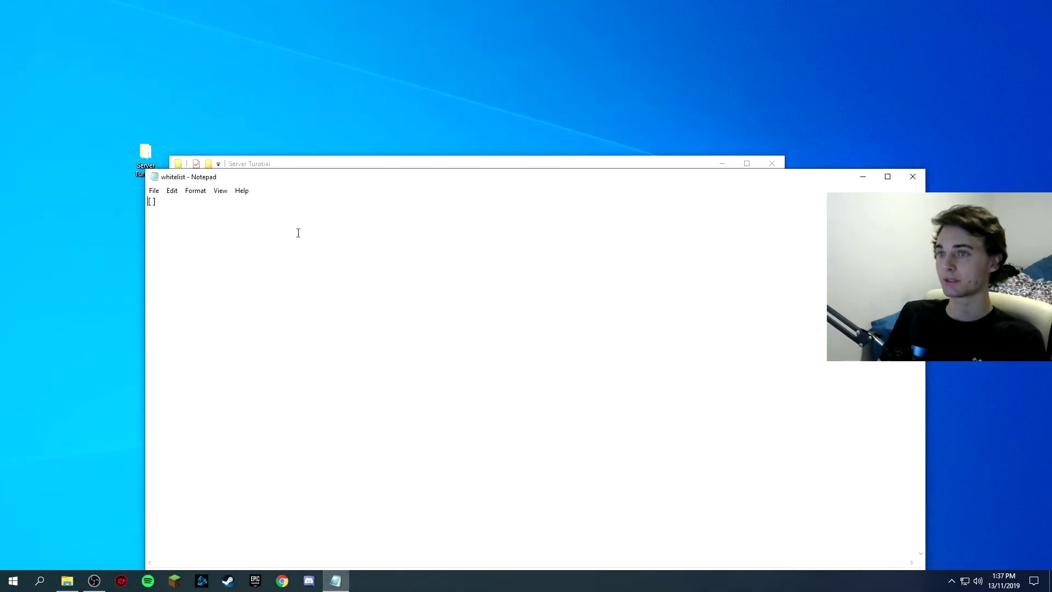
pyautogui.click(153, 202)
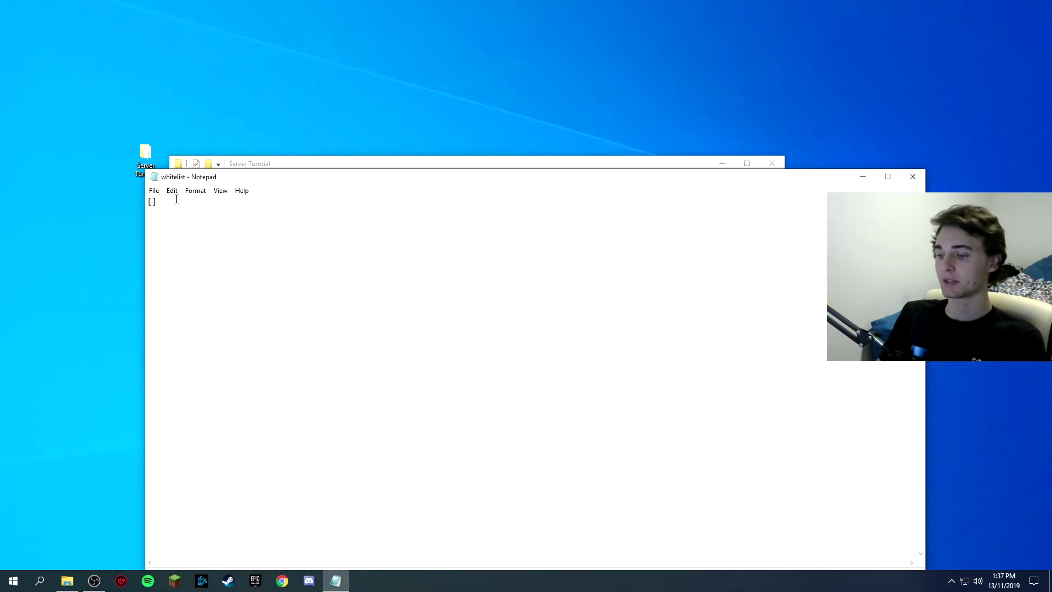
pyautogui.write('deadlycaste')
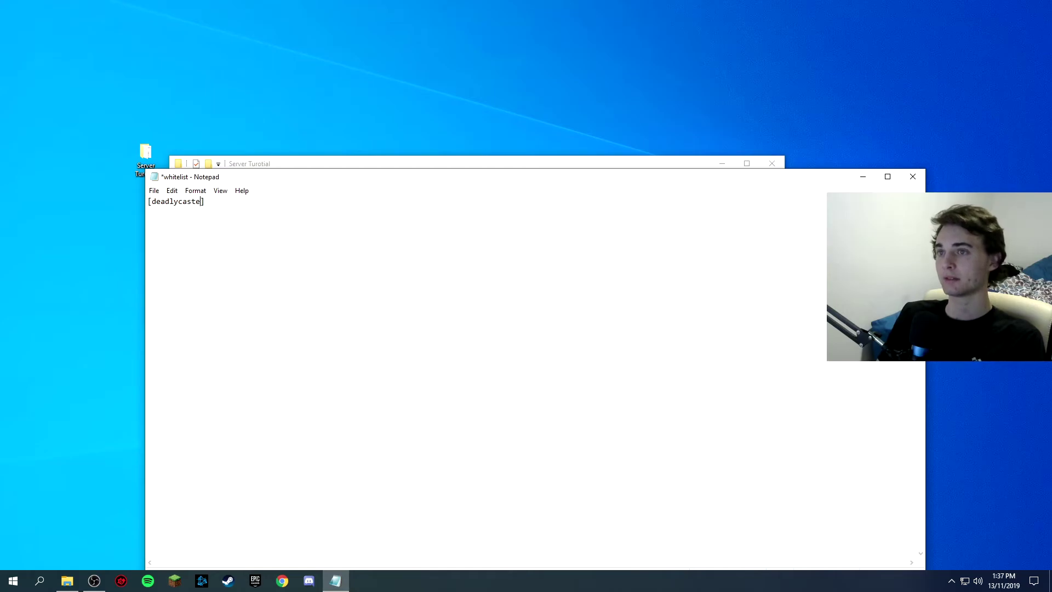
pyautogui.press('BackSpace')
pyautogui.press('BackSpace')
pyautogui.press('BackSpace')
pyautogui.press('BackSpace')
pyautogui.press('BackSpace')
pyautogui.press('BackSpace')
pyautogui.press('BackSpace')
pyautogui.press('BackSpace')
pyautogui.press('BackSpace')
pyautogui.press('BackSpace')
pyautogui.press('BackSpace')
pyautogui.hotkey('ctrl', 's')
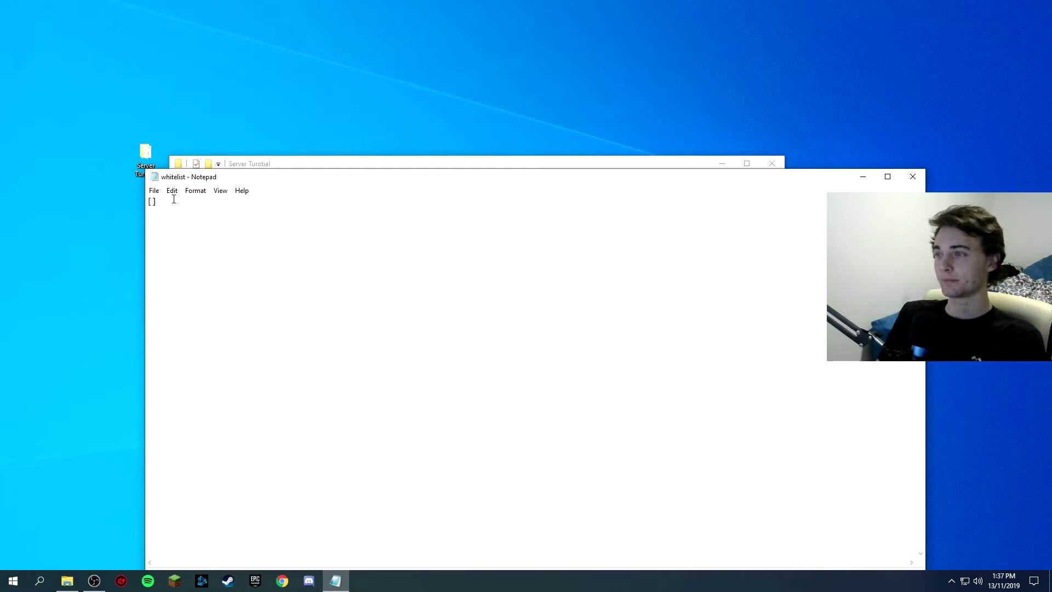
pyautogui.click(924, 176)
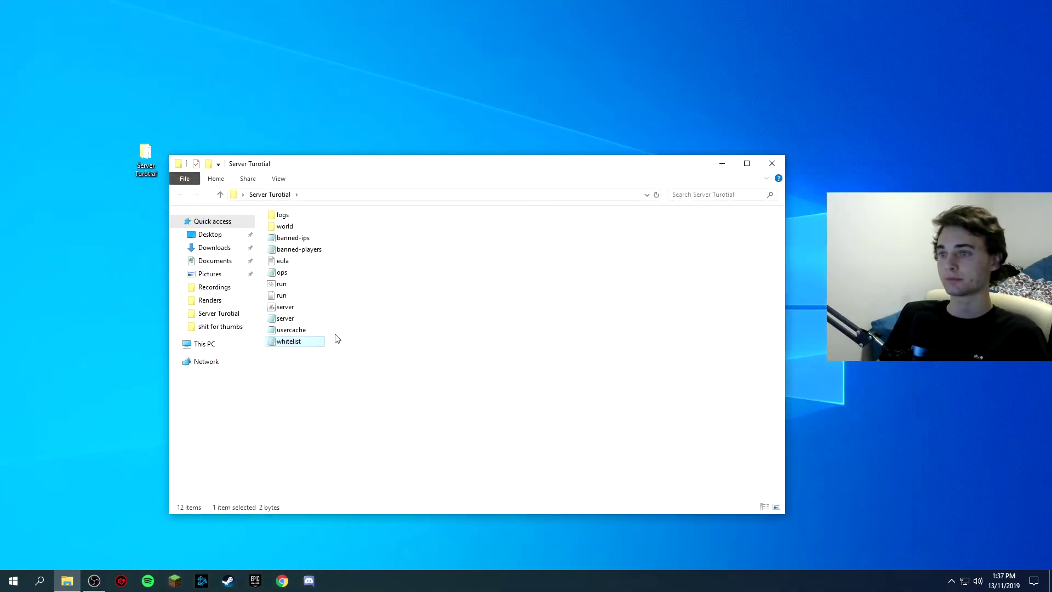
# Step: View banned-ips.json and banned-players.json, both empty lists, and close them
pyautogui.doubleClick(304, 238)
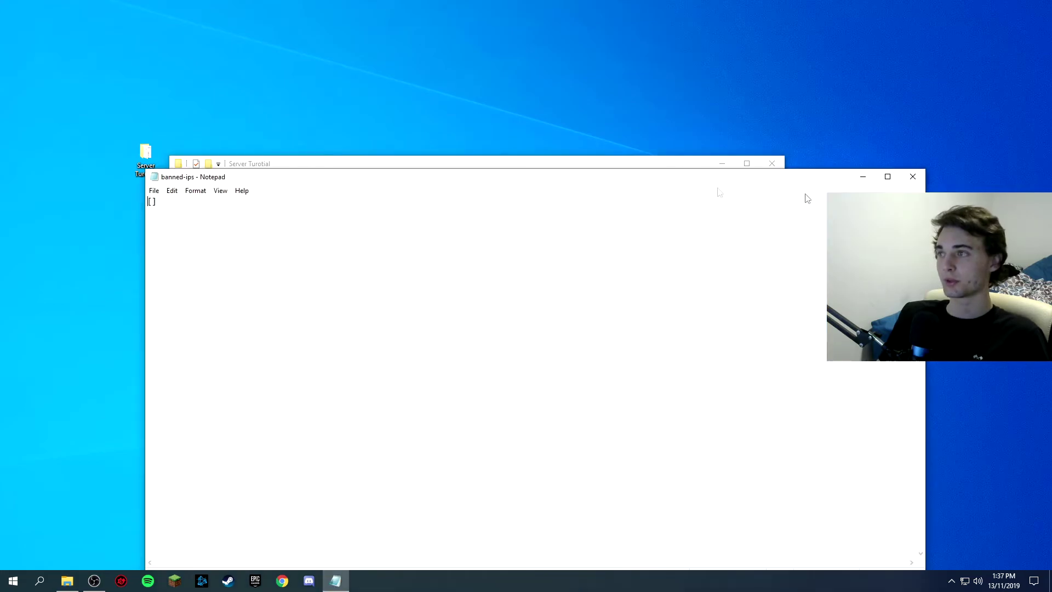
pyautogui.click(914, 177)
pyautogui.doubleClick(306, 249)
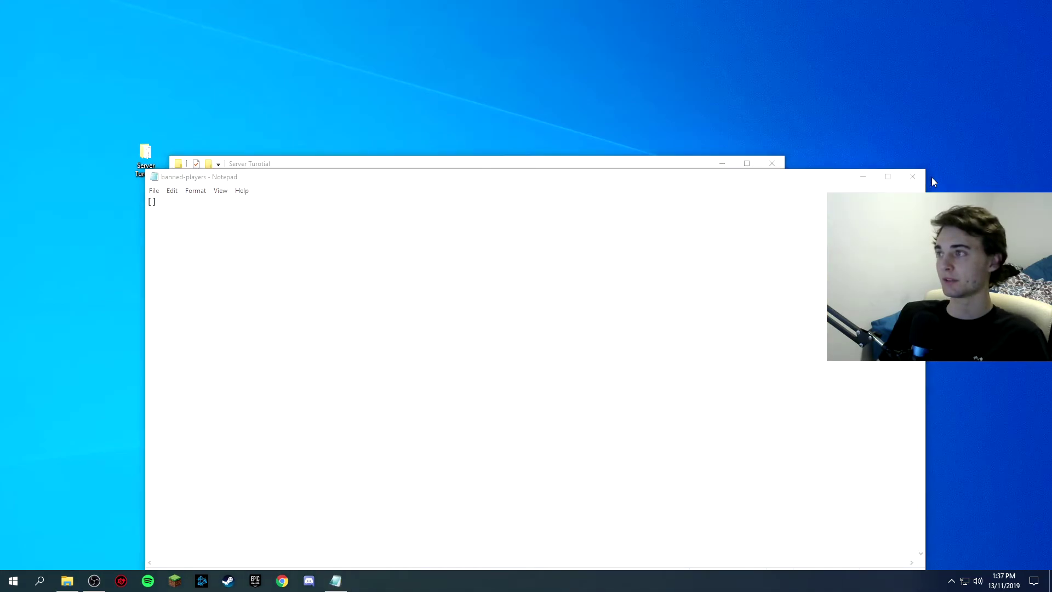
pyautogui.click(913, 176)
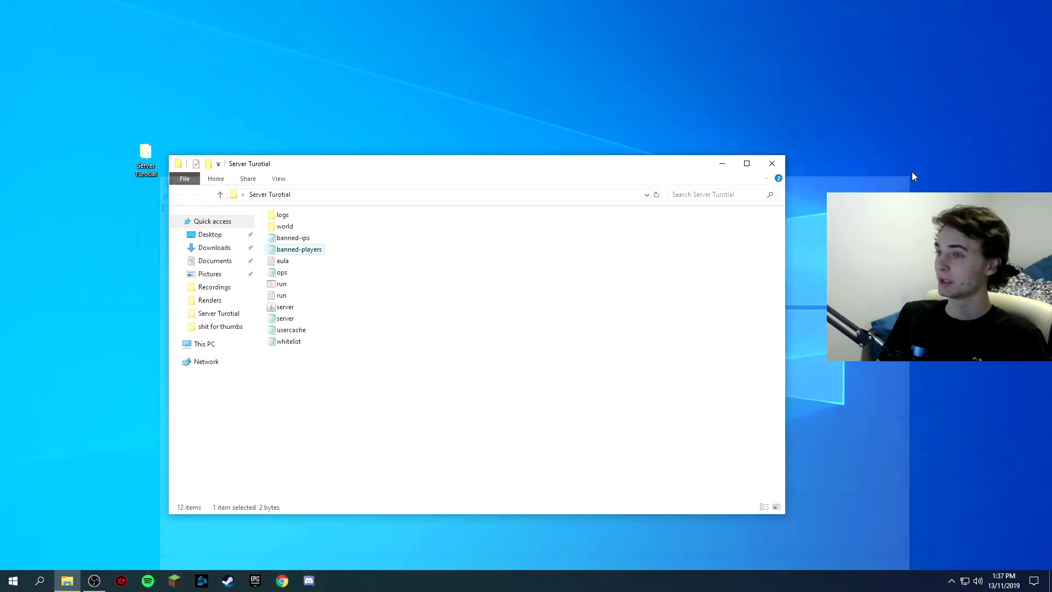
# Step: Delete the world folder from the Server Turotial folder
pyautogui.moveTo(146, 156); pyautogui.dragTo(22, 18)
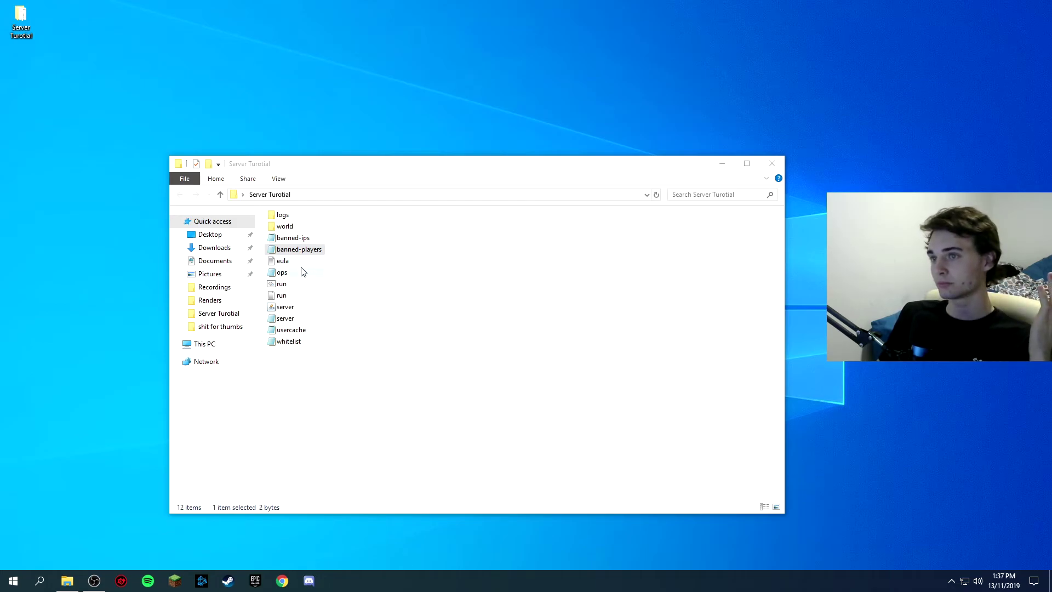
pyautogui.click(289, 227)
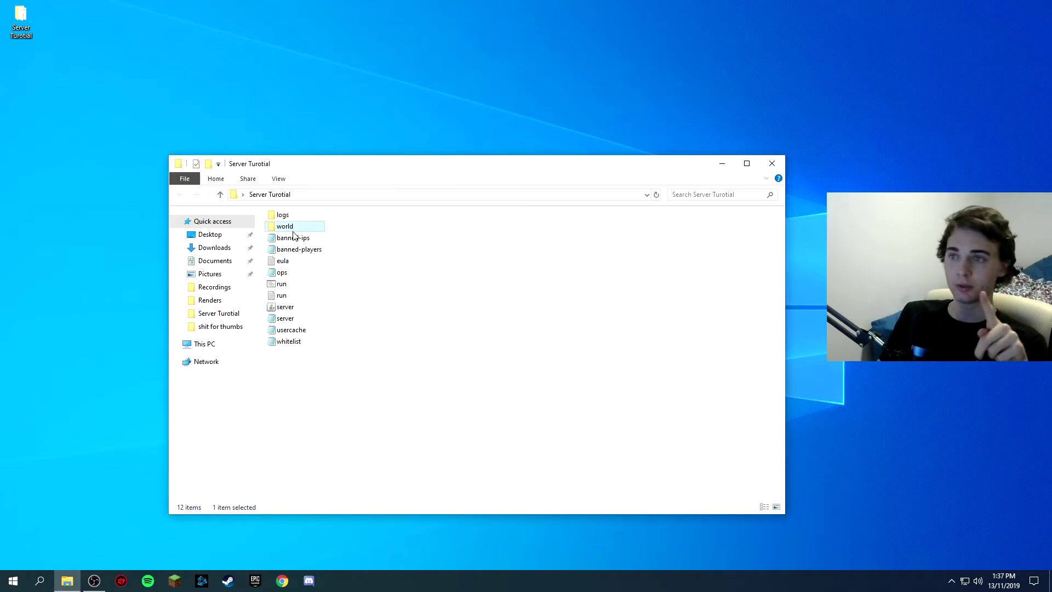
pyautogui.press('Delete')
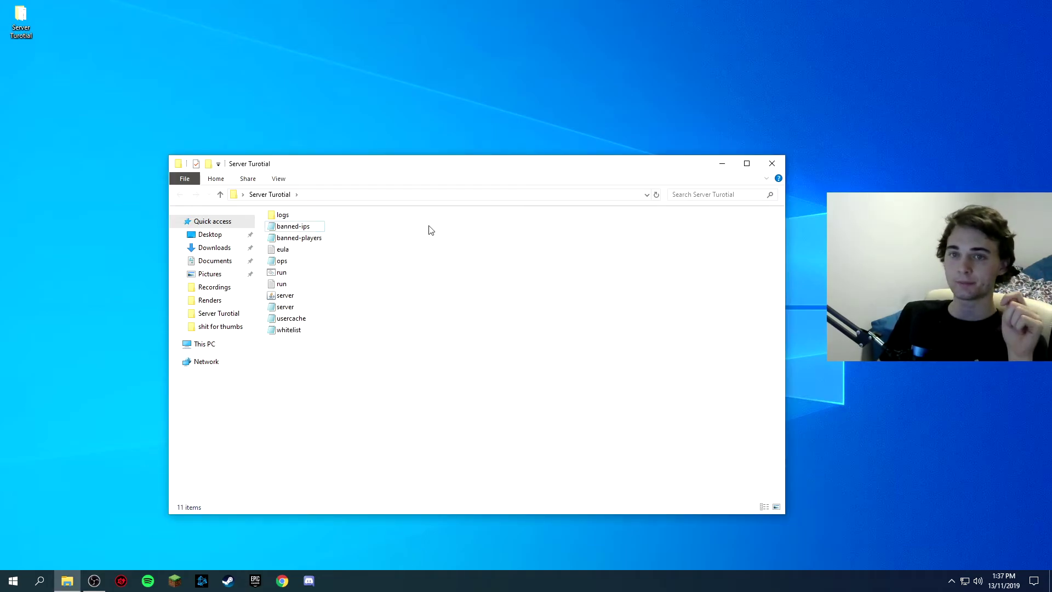
# Step: Relaunch the server with run.bat so it generates a new world folder
pyautogui.doubleClick(281, 272)
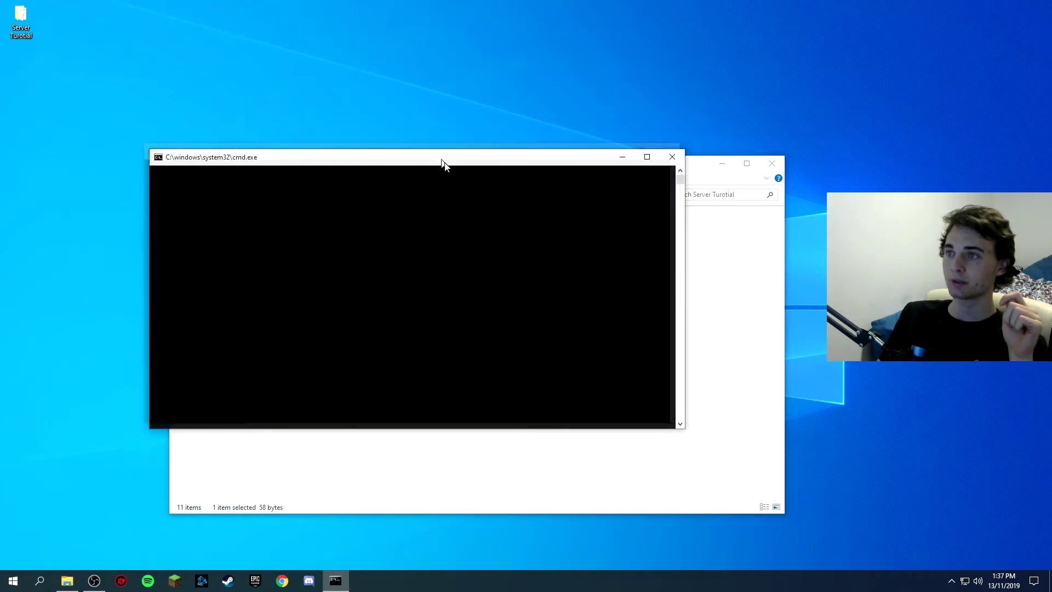
pyautogui.moveTo(443, 164); pyautogui.dragTo(600, 279)
pyautogui.moveTo(503, 174); pyautogui.dragTo(588, 212)
pyautogui.moveTo(505, 209); pyautogui.dragTo(505, 169)
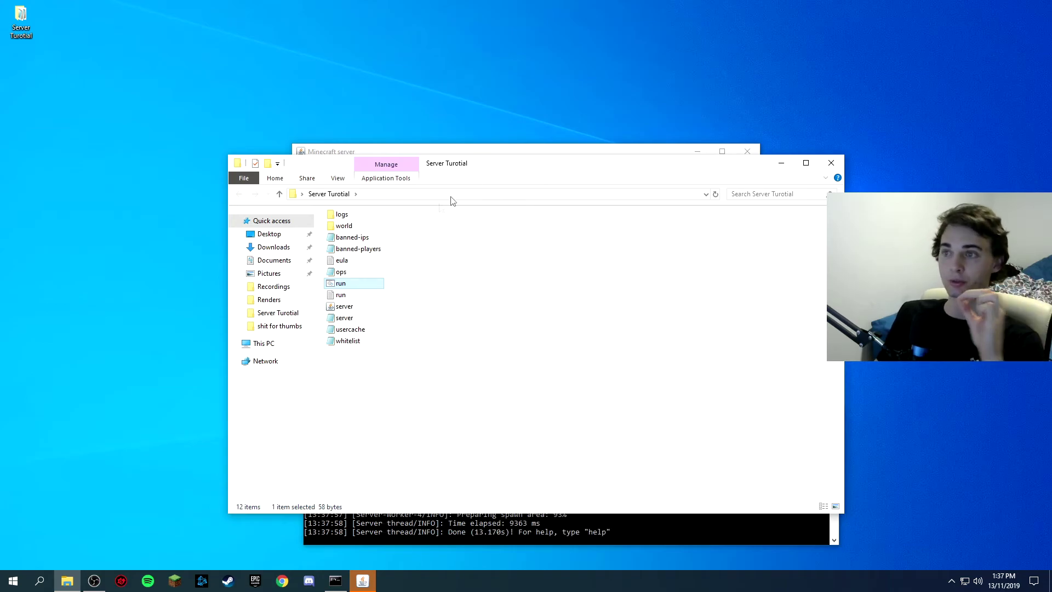
pyautogui.click(358, 227)
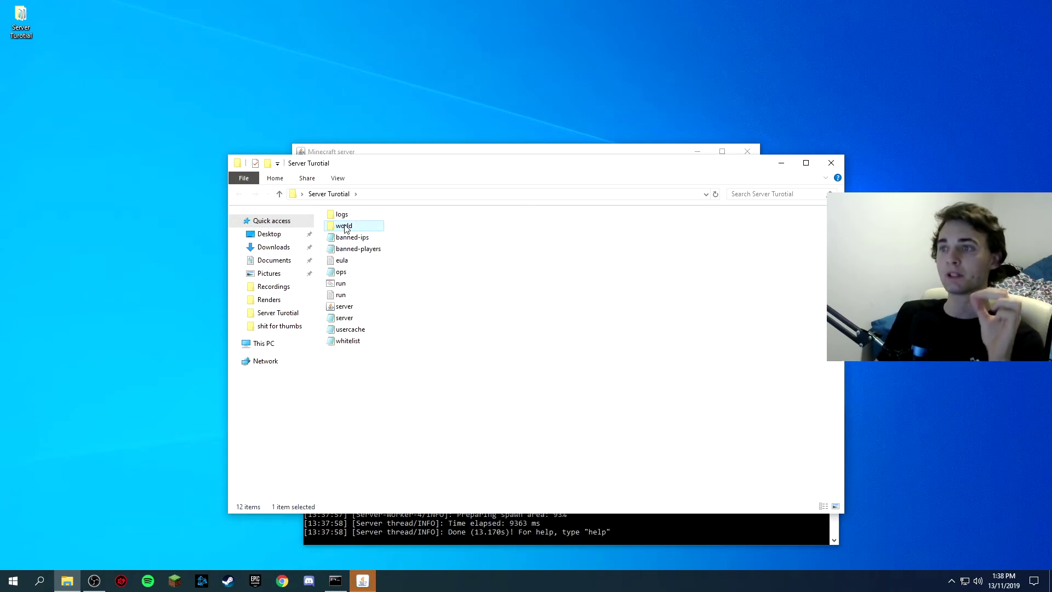
pyautogui.doubleClick(346, 229)
pyautogui.click(245, 196)
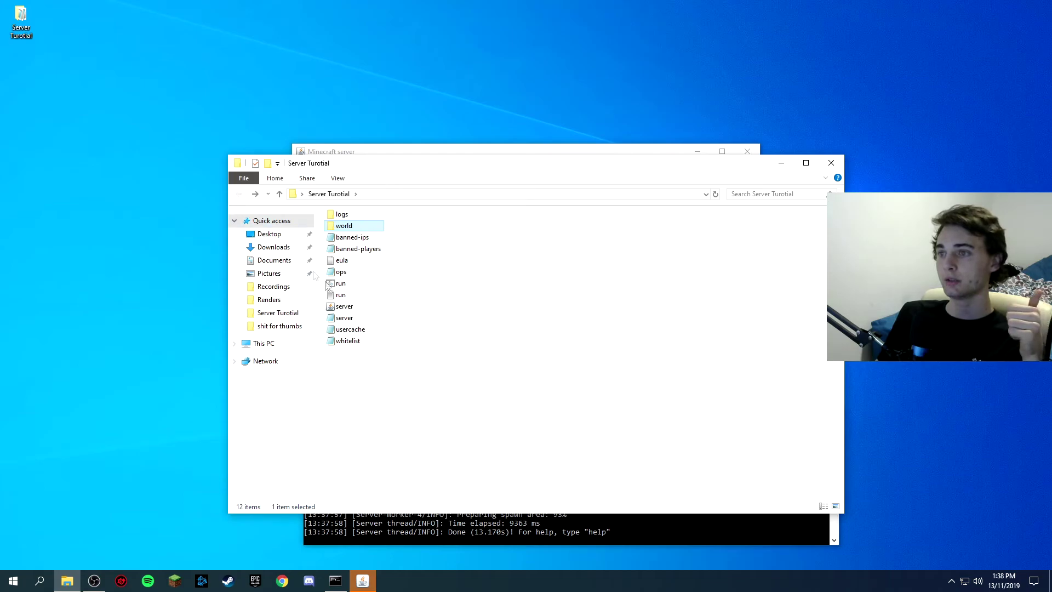
pyautogui.doubleClick(351, 322)
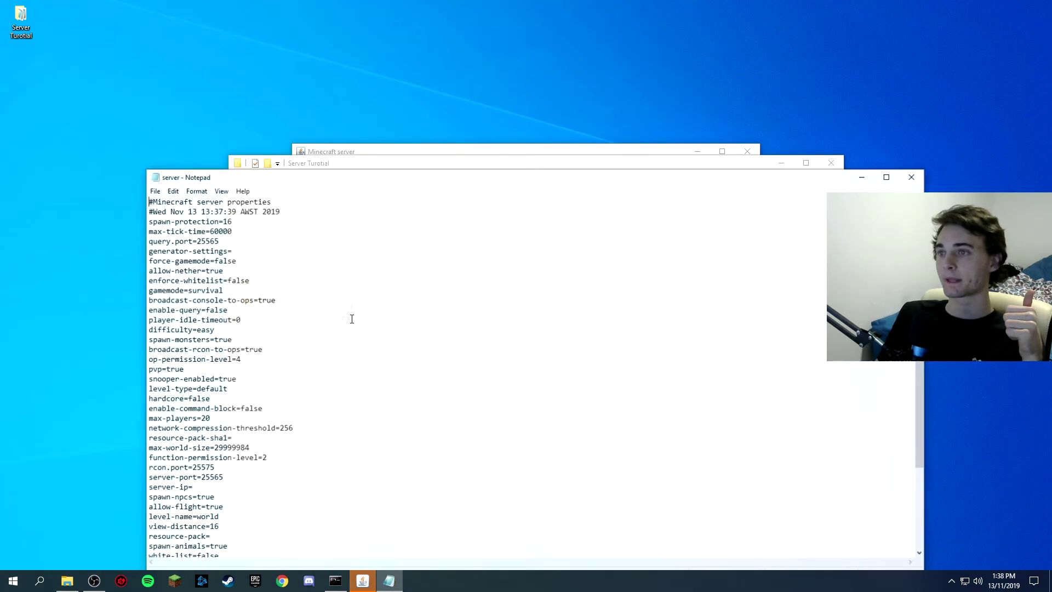
pyautogui.scroll(-4, 188, 398)
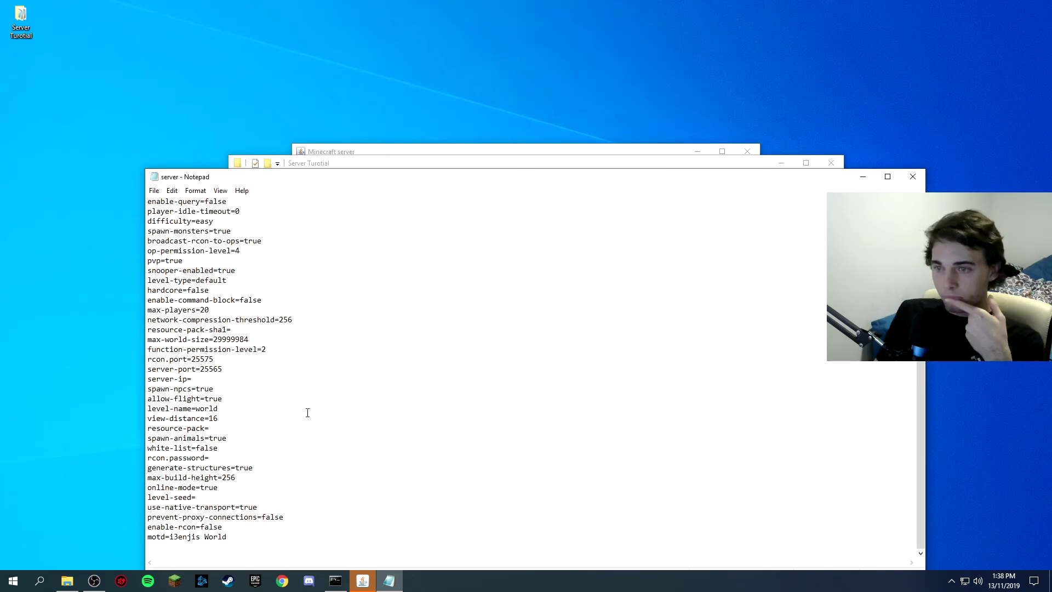
pyautogui.moveTo(227, 410); pyautogui.dragTo(204, 406)
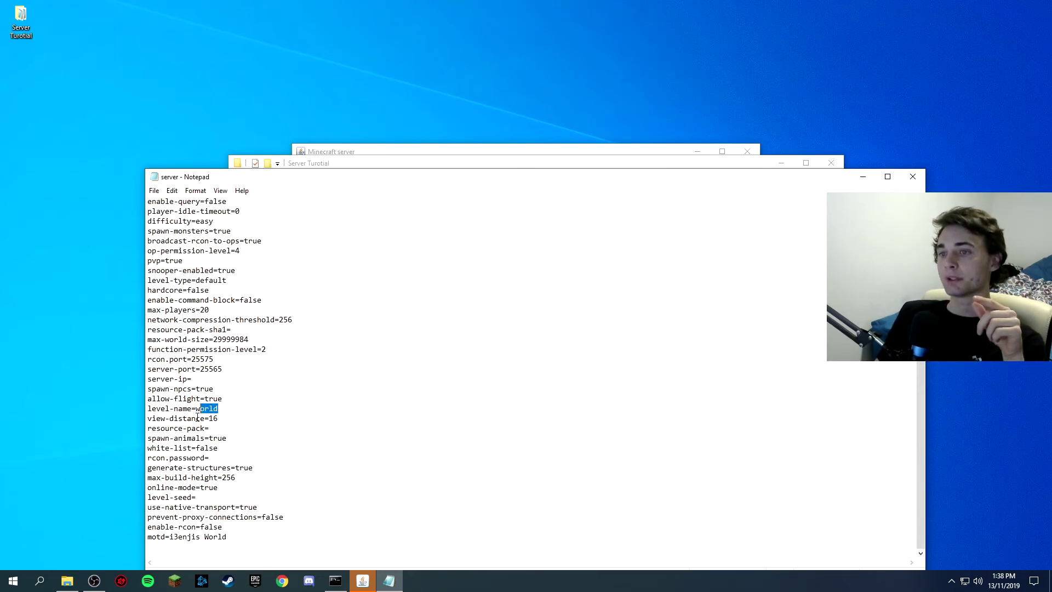
pyautogui.click(197, 418)
pyautogui.moveTo(218, 409); pyautogui.dragTo(201, 410)
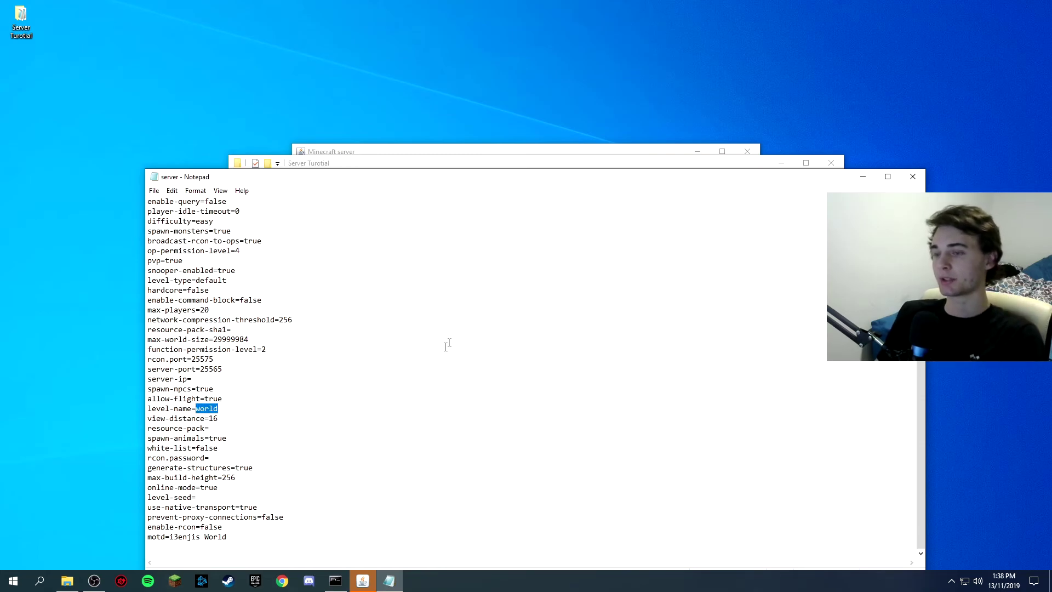
pyautogui.write('Skyblock')
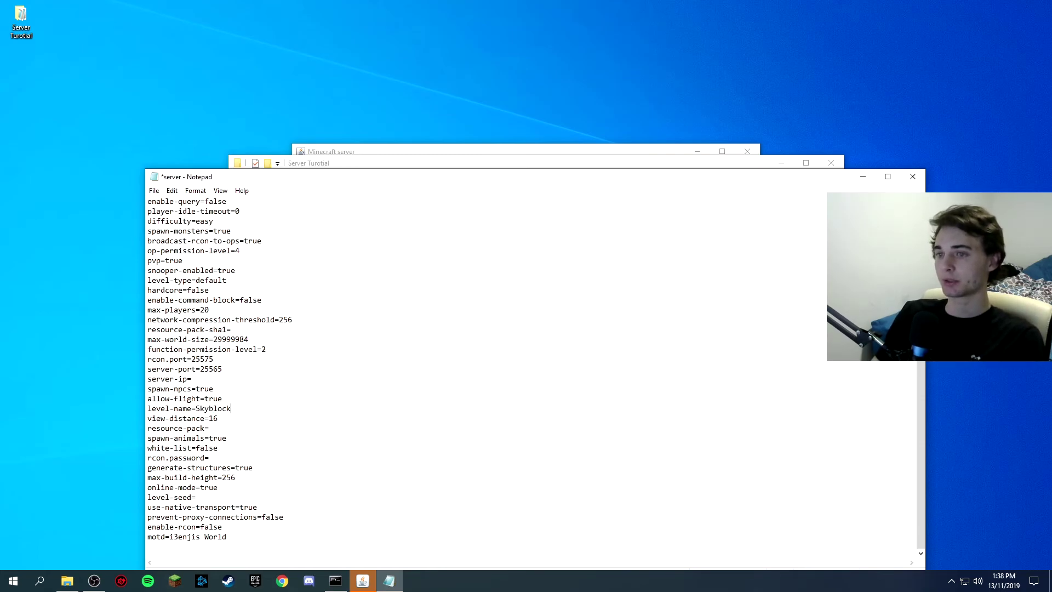
pyautogui.click(529, 160)
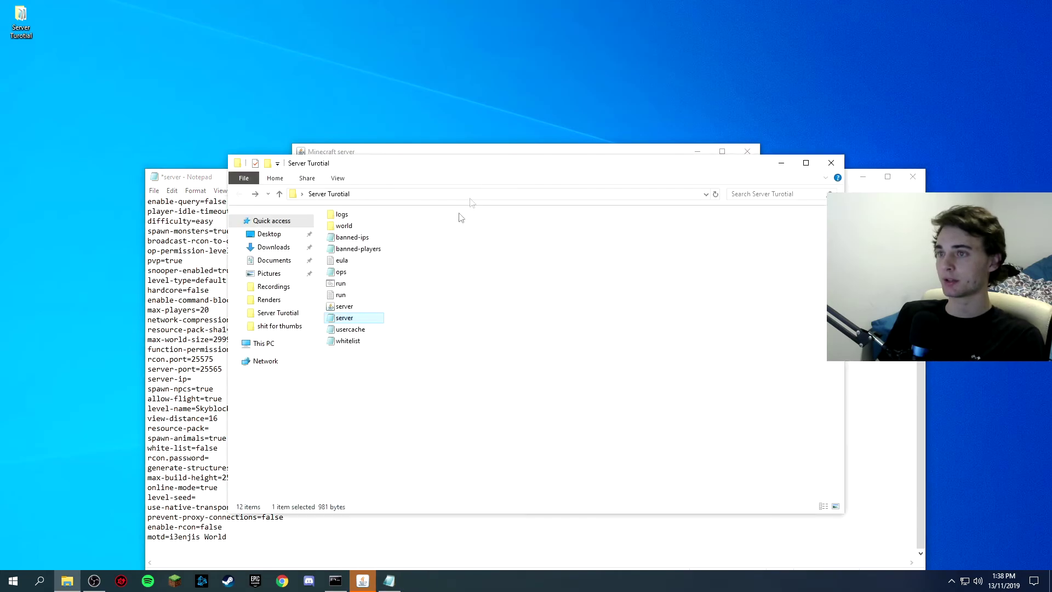
pyautogui.click(329, 227)
pyautogui.click(267, 545)
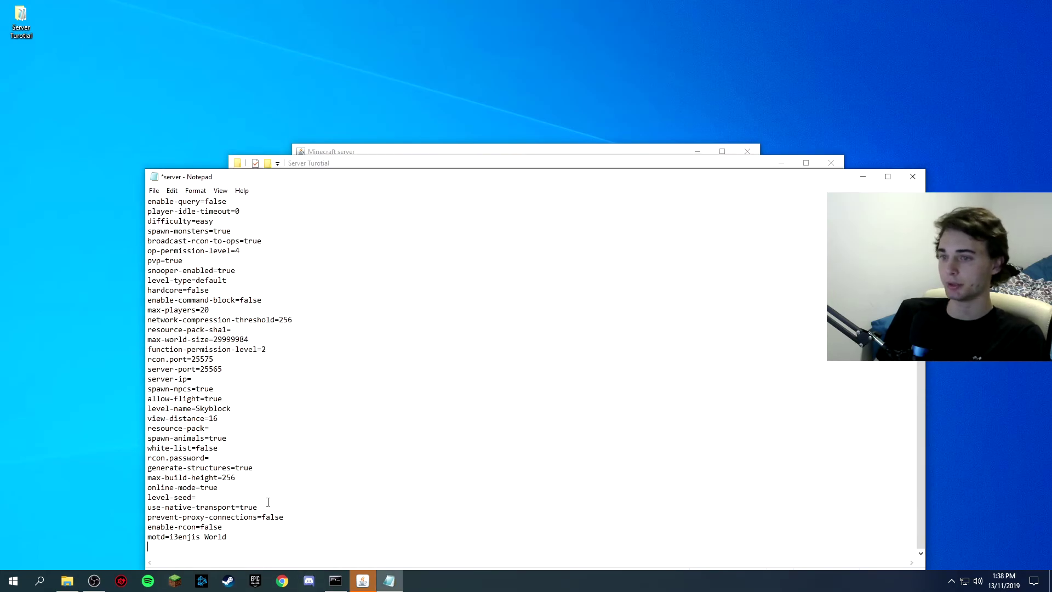
pyautogui.click(912, 176)
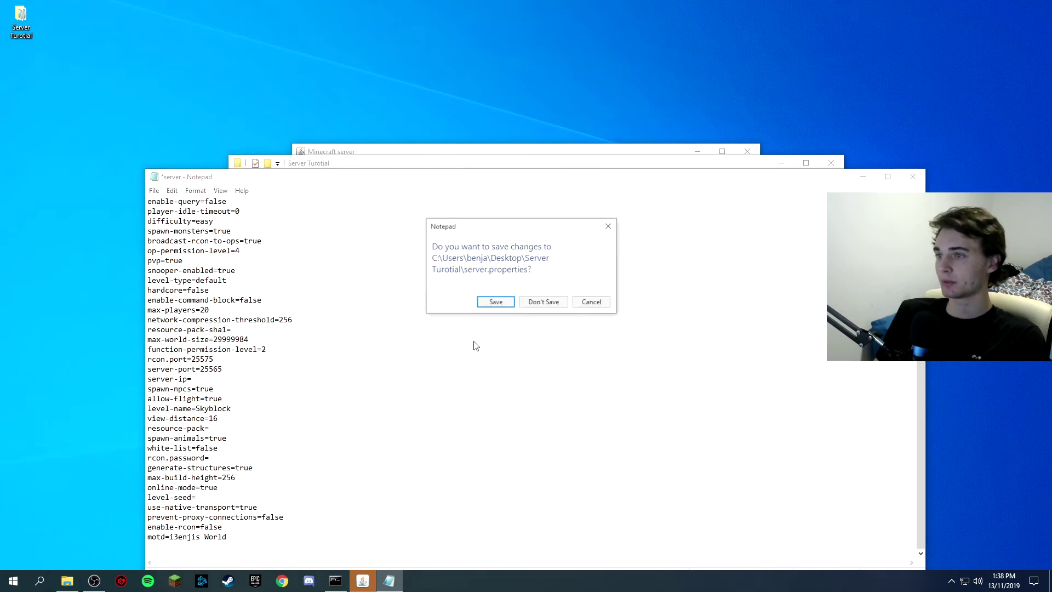
pyautogui.click(545, 304)
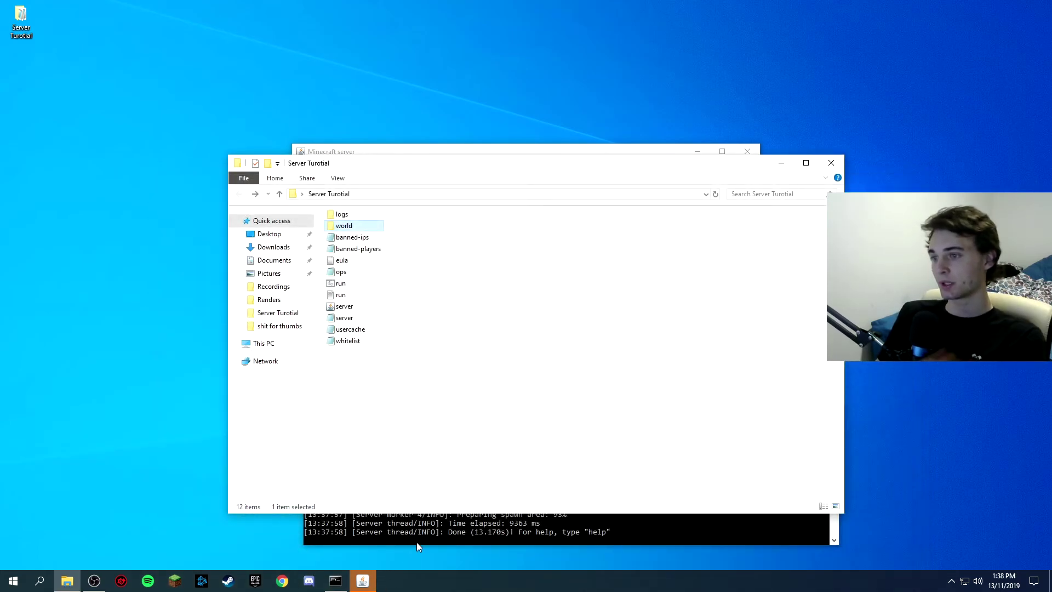
# Step: Stop the server with 'stop' in its GUI, then close the server, folder and console windows
pyautogui.click(367, 582)
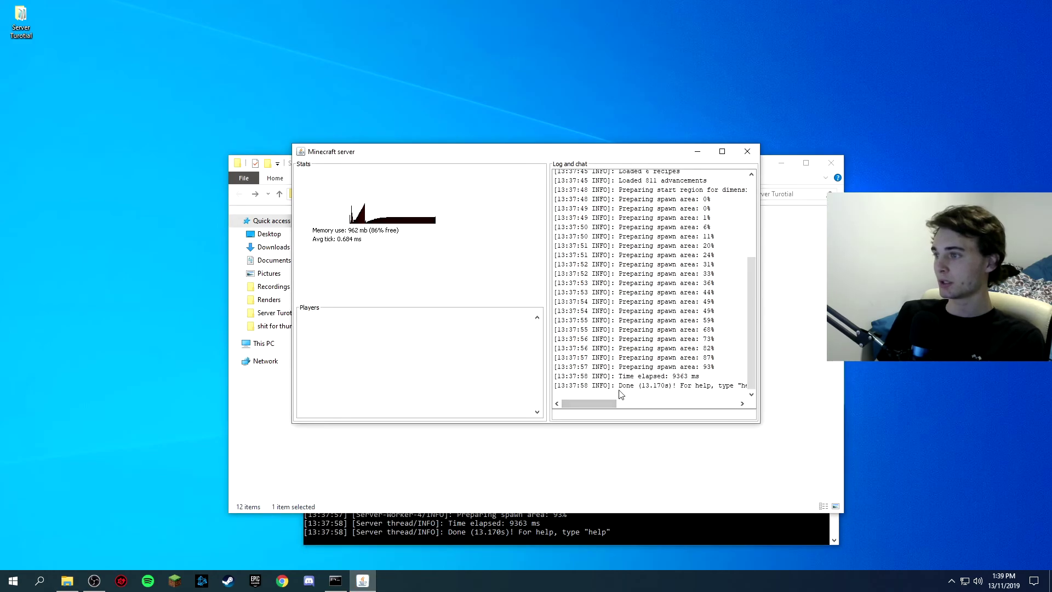
pyautogui.click(633, 415)
pyautogui.write('stop')
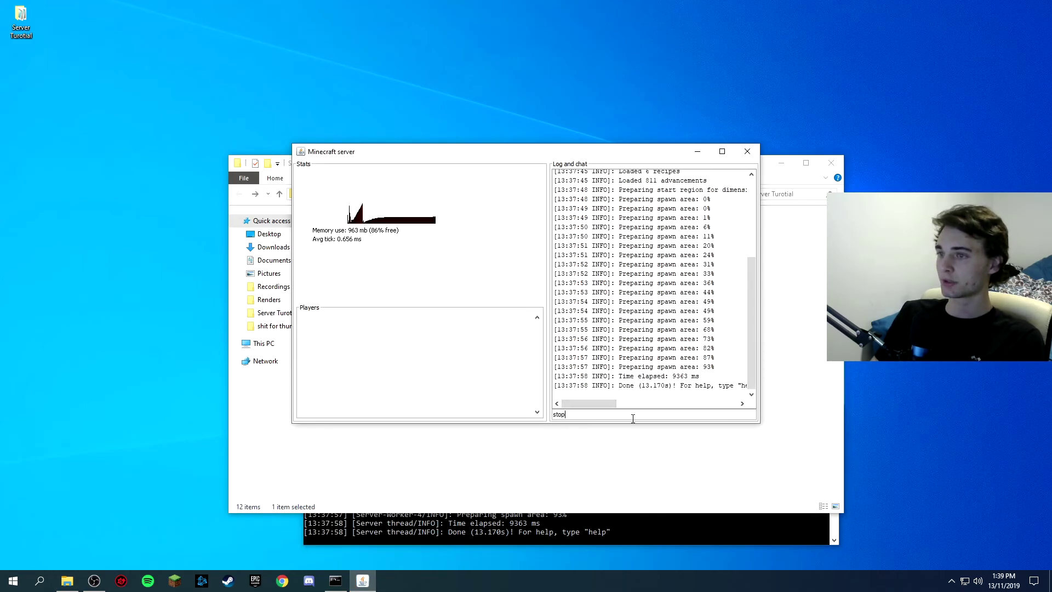
pyautogui.press('Return')
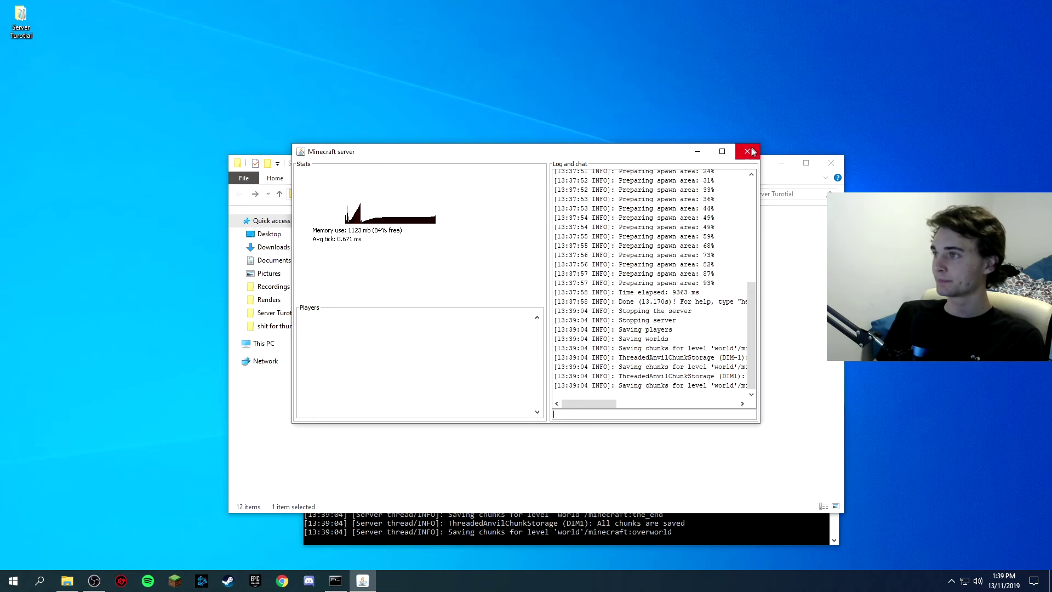
pyautogui.click(748, 152)
pyautogui.click(830, 163)
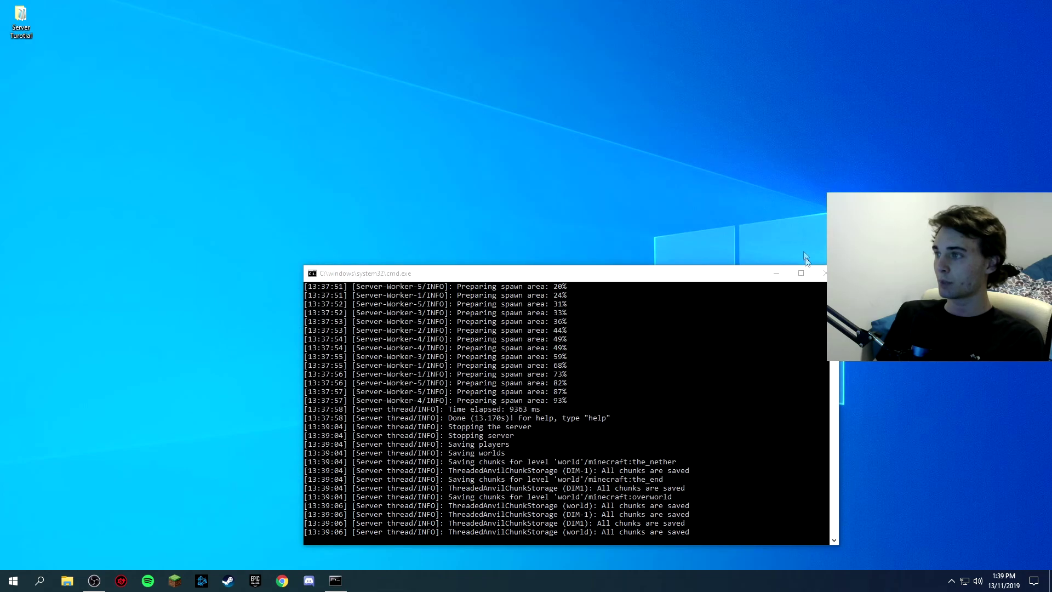
pyautogui.click(823, 273)
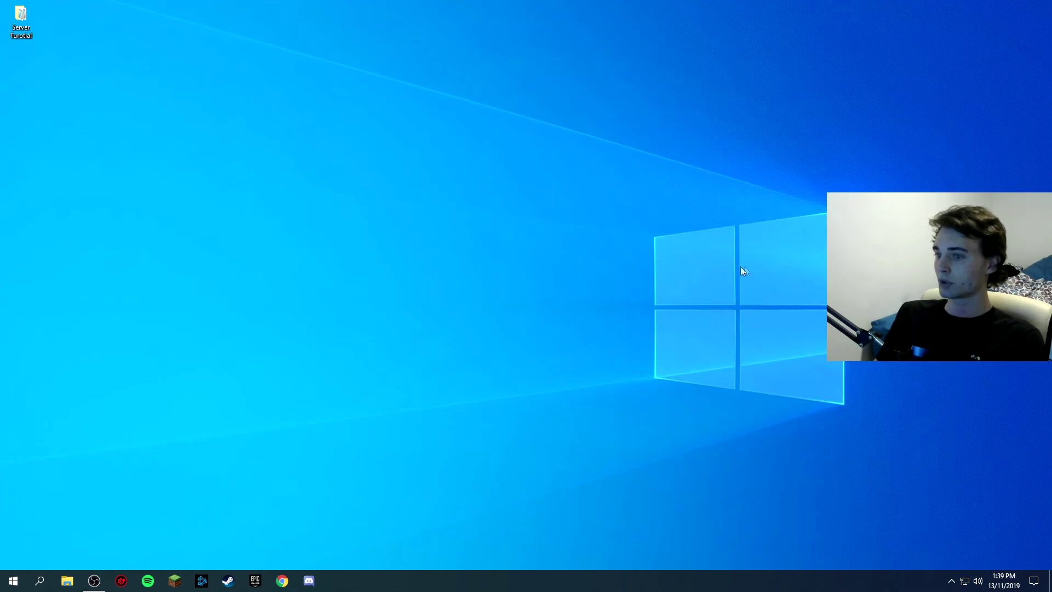